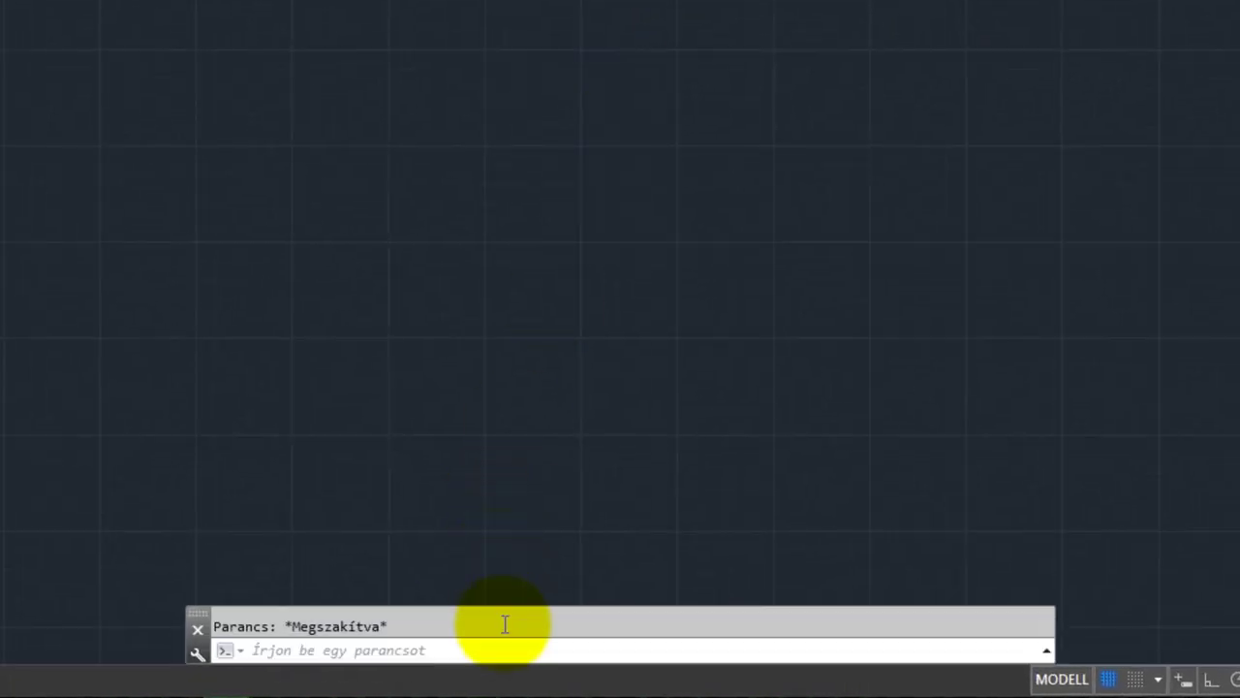
- Start the Rectangle command by entering TÉGL at the command line
{"action": "left_click", "coordinate": [513, 655]}
{"action": "type", "text": "t"}
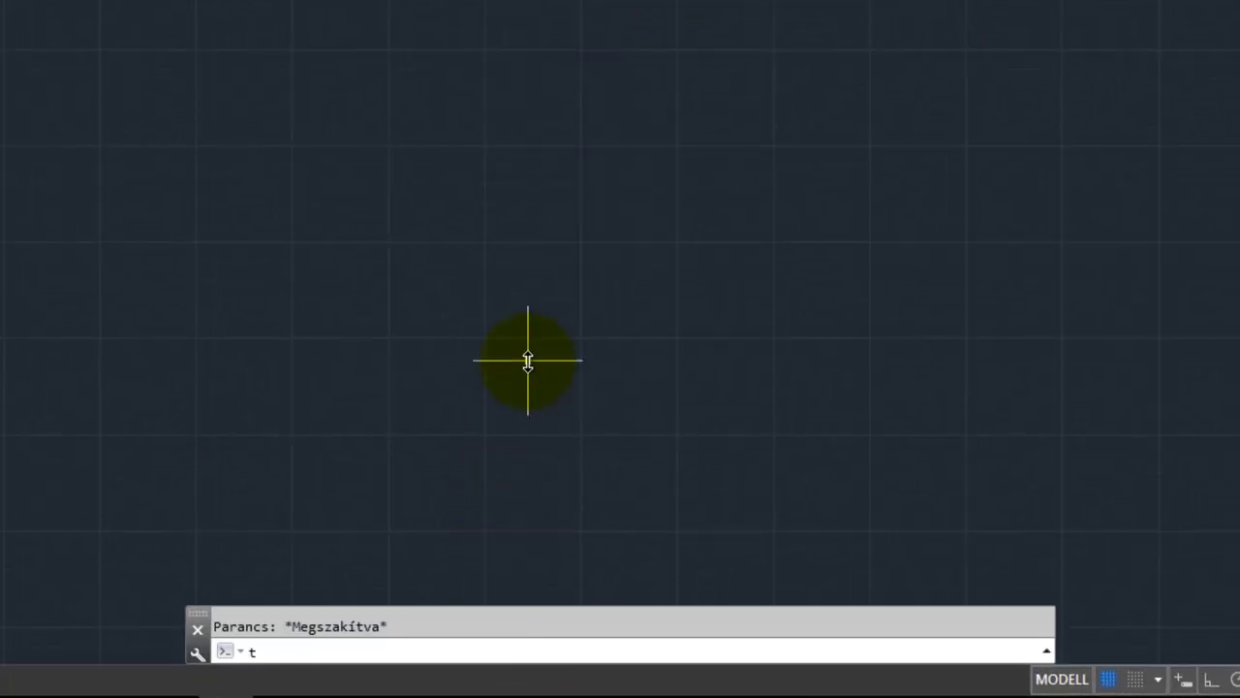
{"action": "type", "text": "é"}
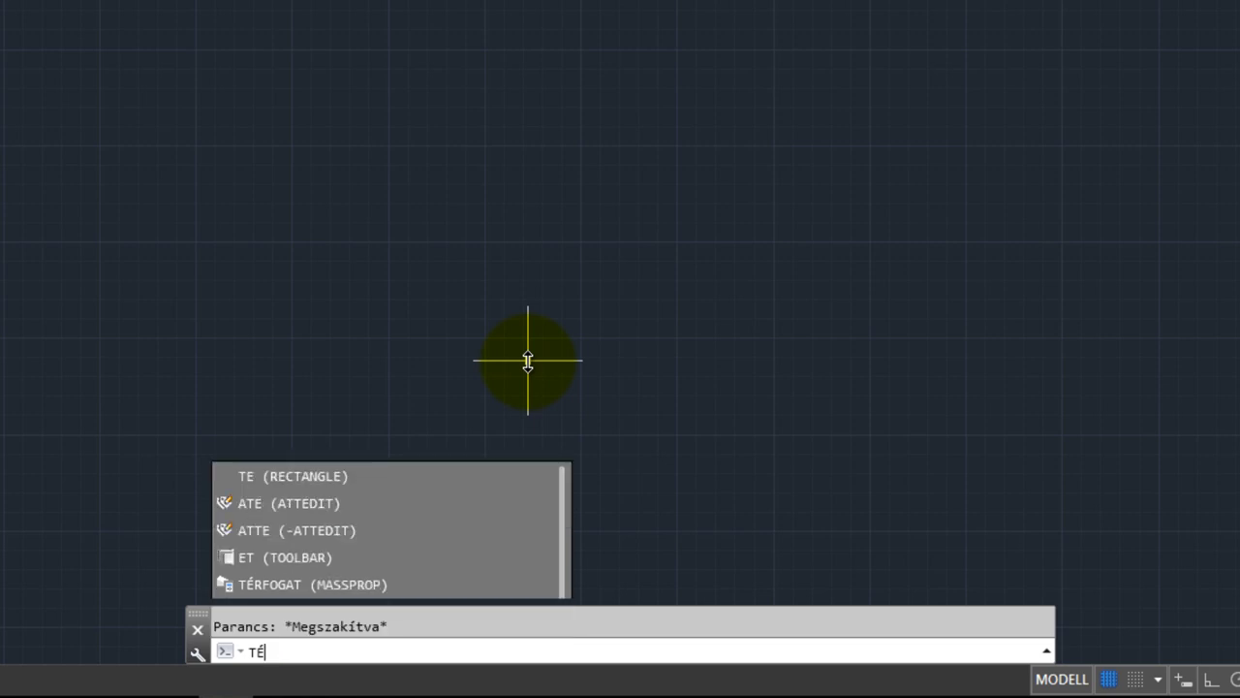
{"action": "type", "text": "gl"}
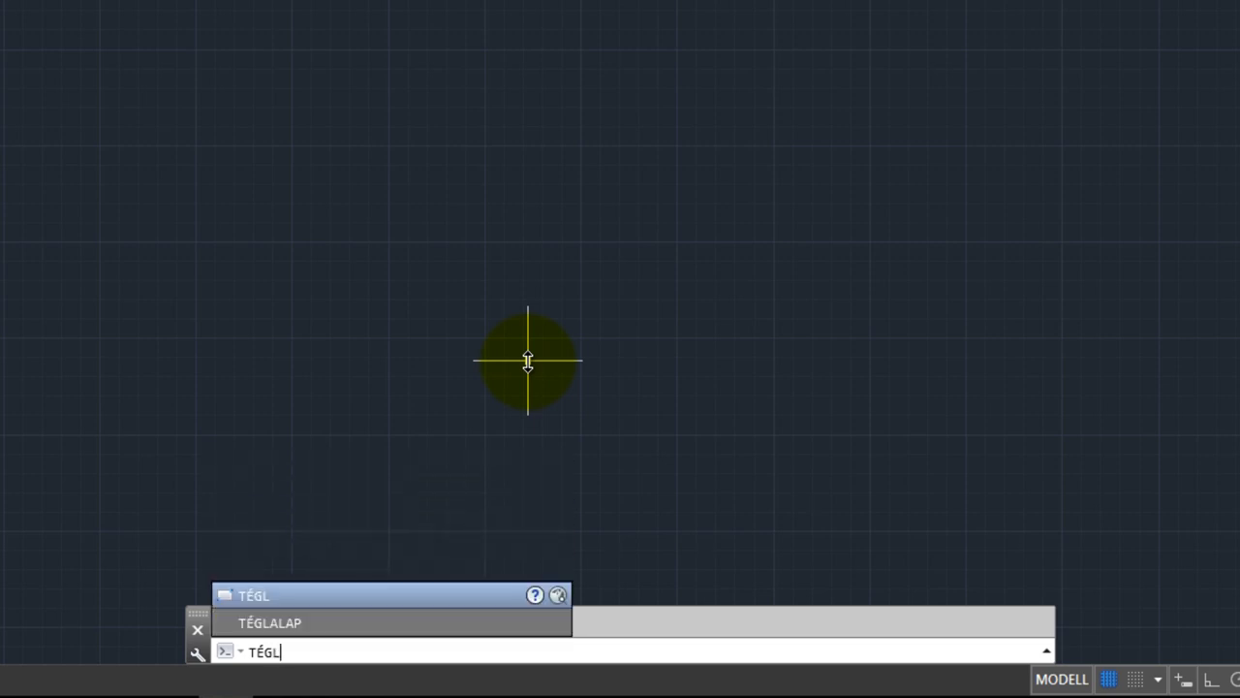
{"action": "key", "text": "Return"}
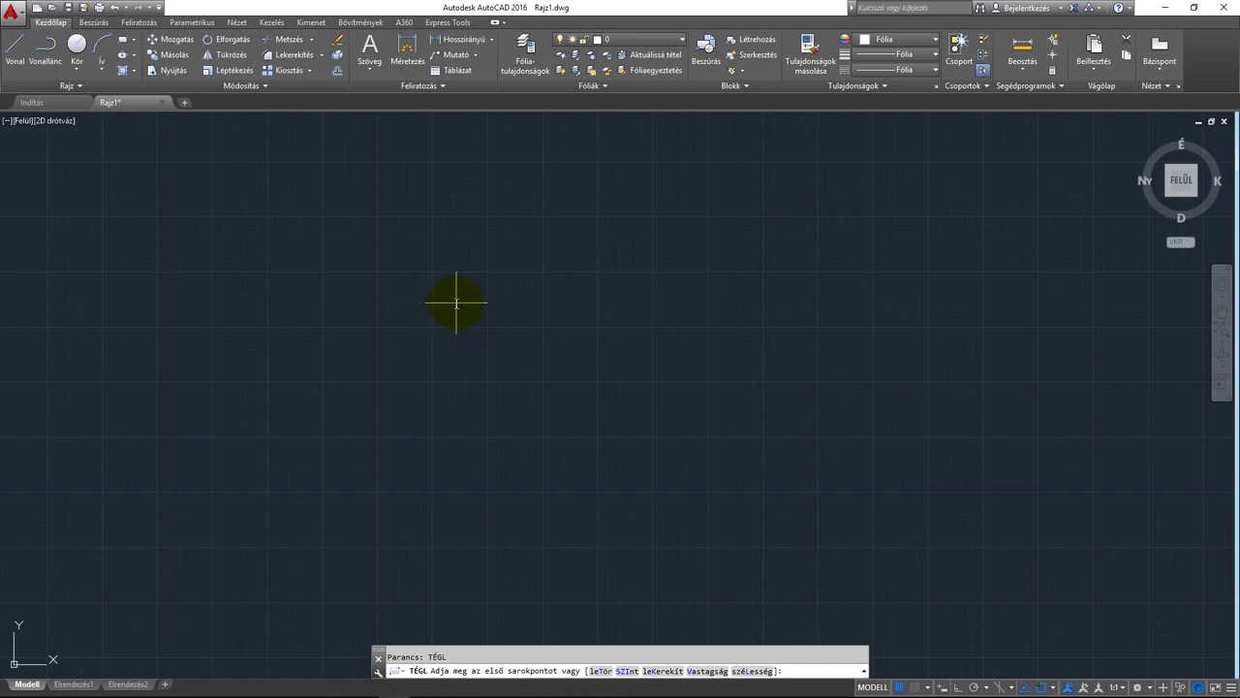
- Draw a rectangle by picking two opposite corners on the canvas
{"action": "left_click", "coordinate": [442, 296]}
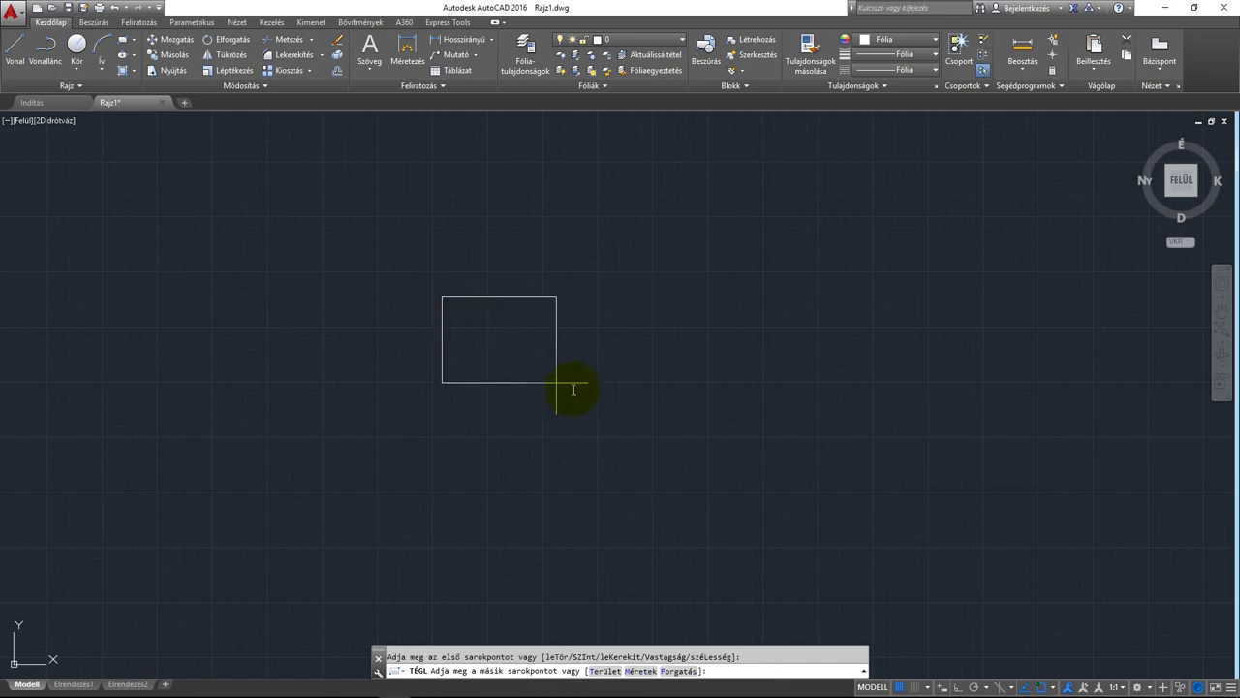
{"action": "left_click", "coordinate": [661, 418]}
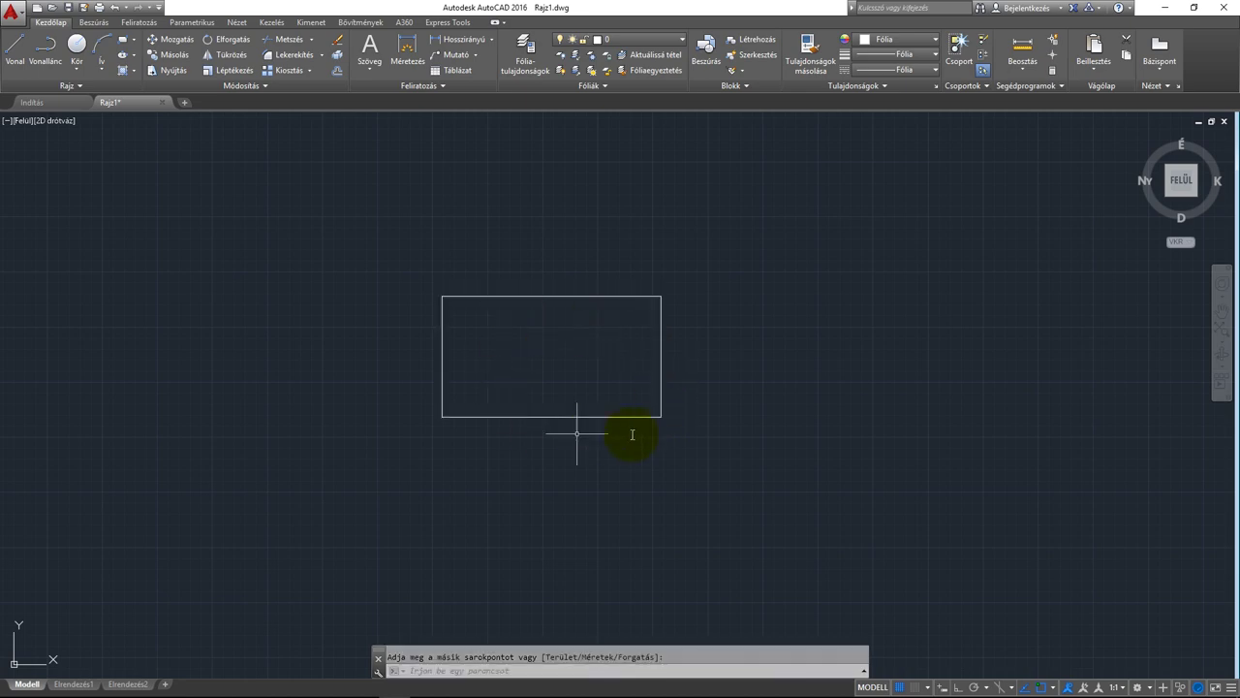
{"action": "scroll", "coordinate": [559, 368], "scroll_direction": "up", "scroll_amount": 2}
{"action": "middle_click_drag", "start_coordinate": [559, 359], "coordinate": [559, 387]}
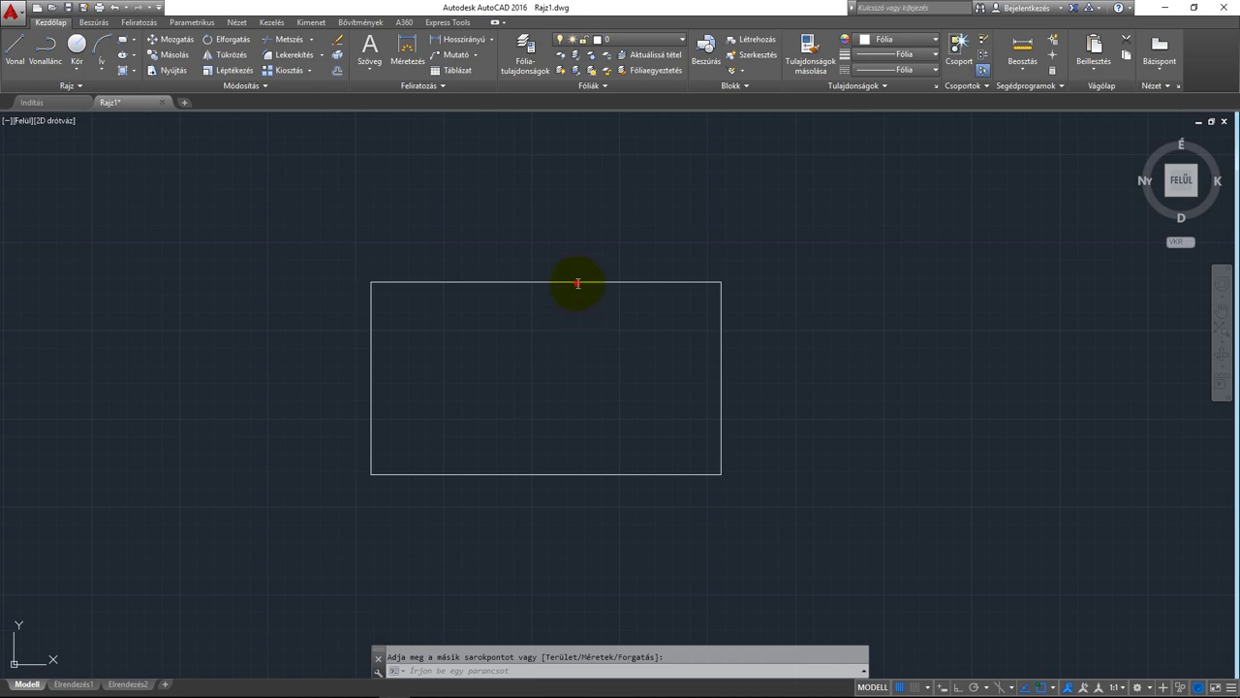
- Drag three corner grips to skew the rectangle into a quadrilateral, then delete it
{"action": "left_click", "coordinate": [576, 283]}
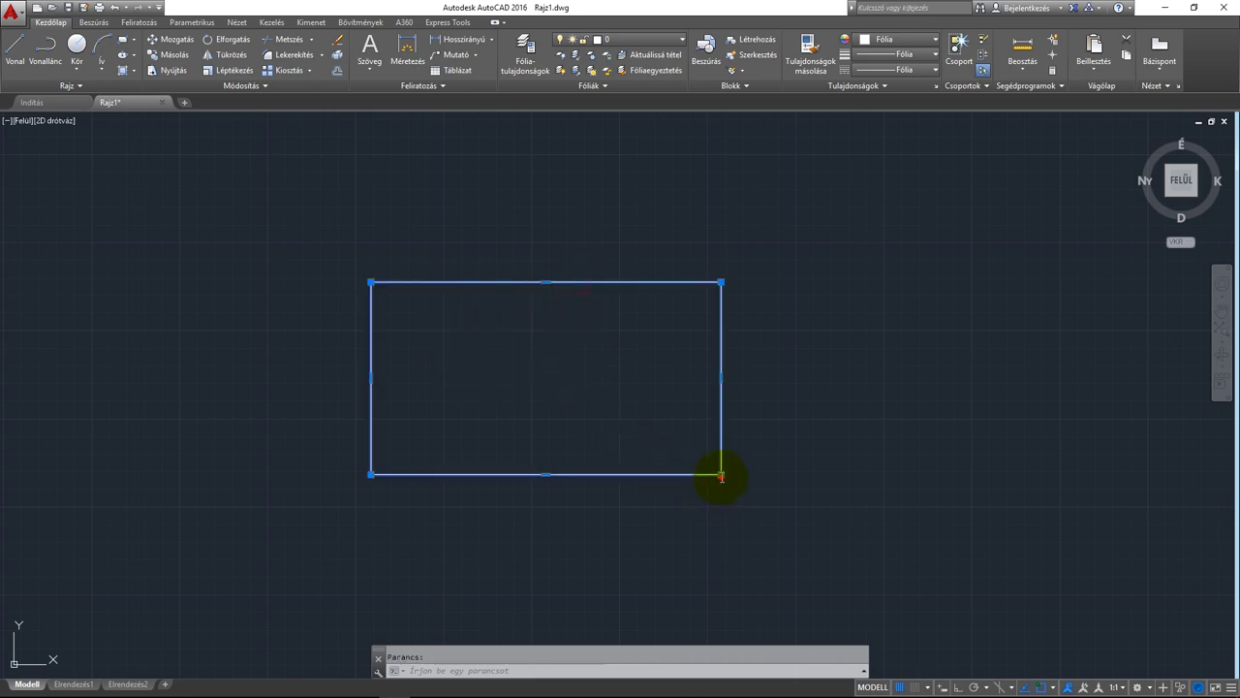
{"action": "left_click", "coordinate": [721, 475]}
{"action": "left_click", "coordinate": [661, 567]}
{"action": "left_click", "coordinate": [721, 282]}
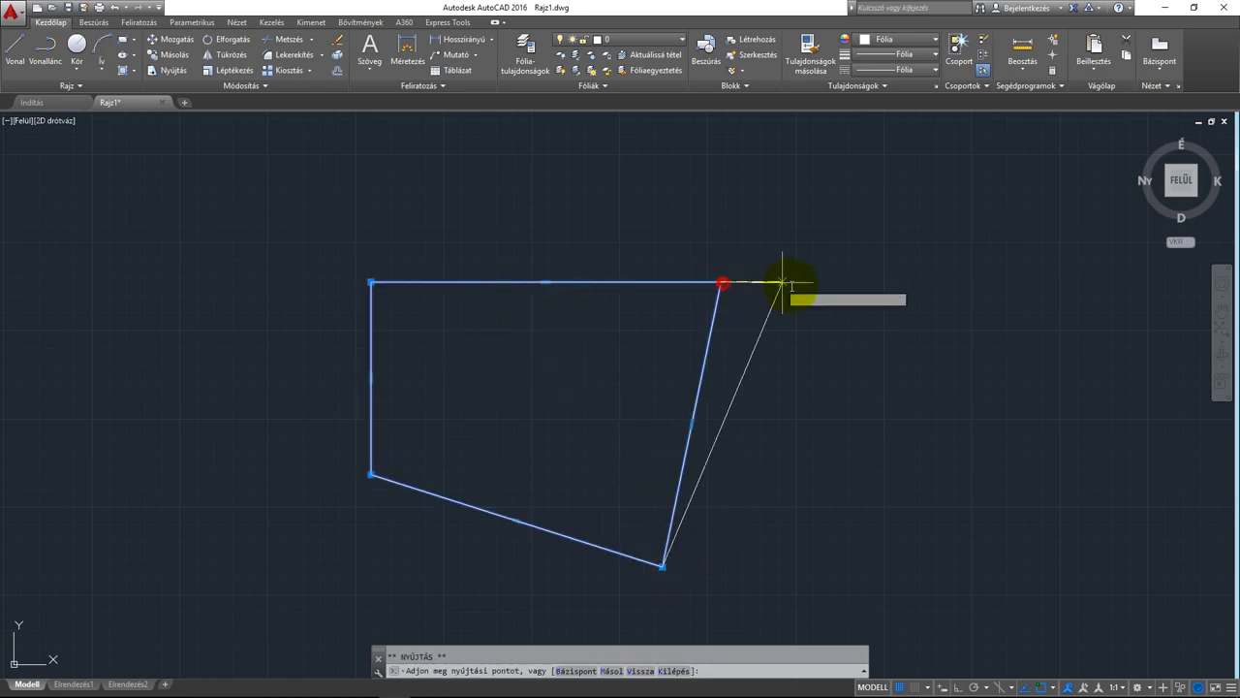
{"action": "left_click", "coordinate": [819, 293]}
{"action": "left_click", "coordinate": [372, 282]}
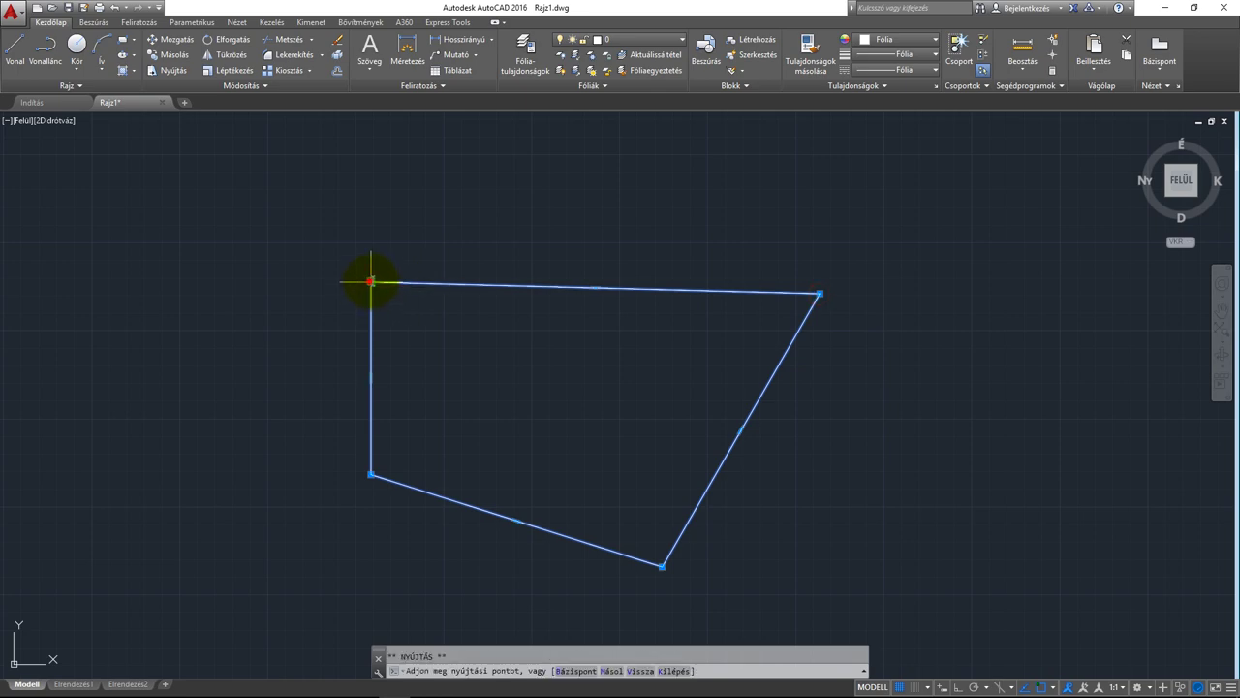
{"action": "left_click", "coordinate": [537, 226]}
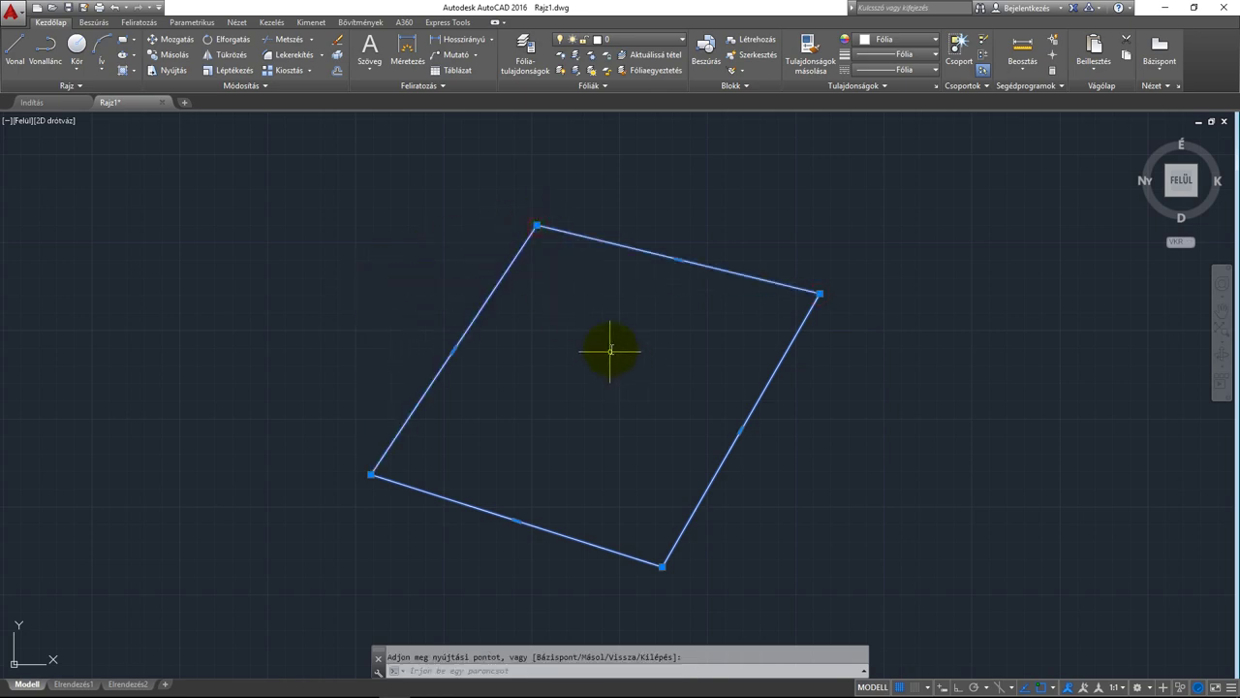
{"action": "key", "text": "Delete"}
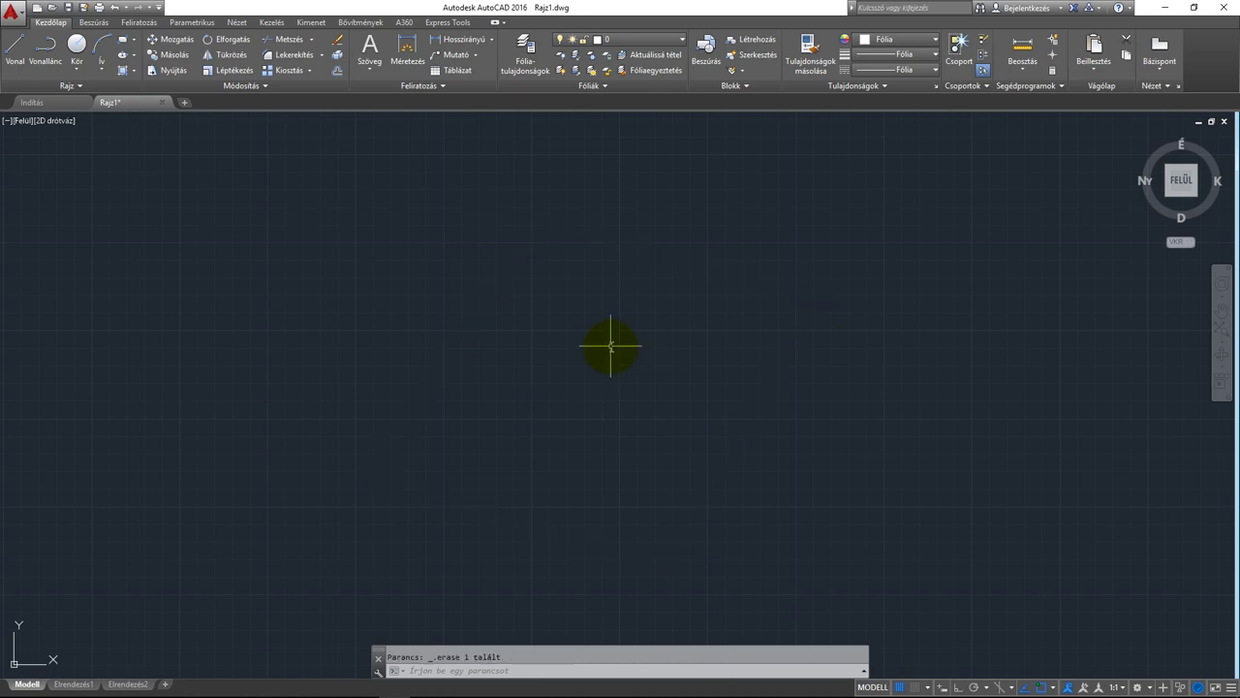
- Rerun TÉGL and set the chamfer (leTör) option with distances 10 and 10
{"action": "type", "text": "TÉ"}
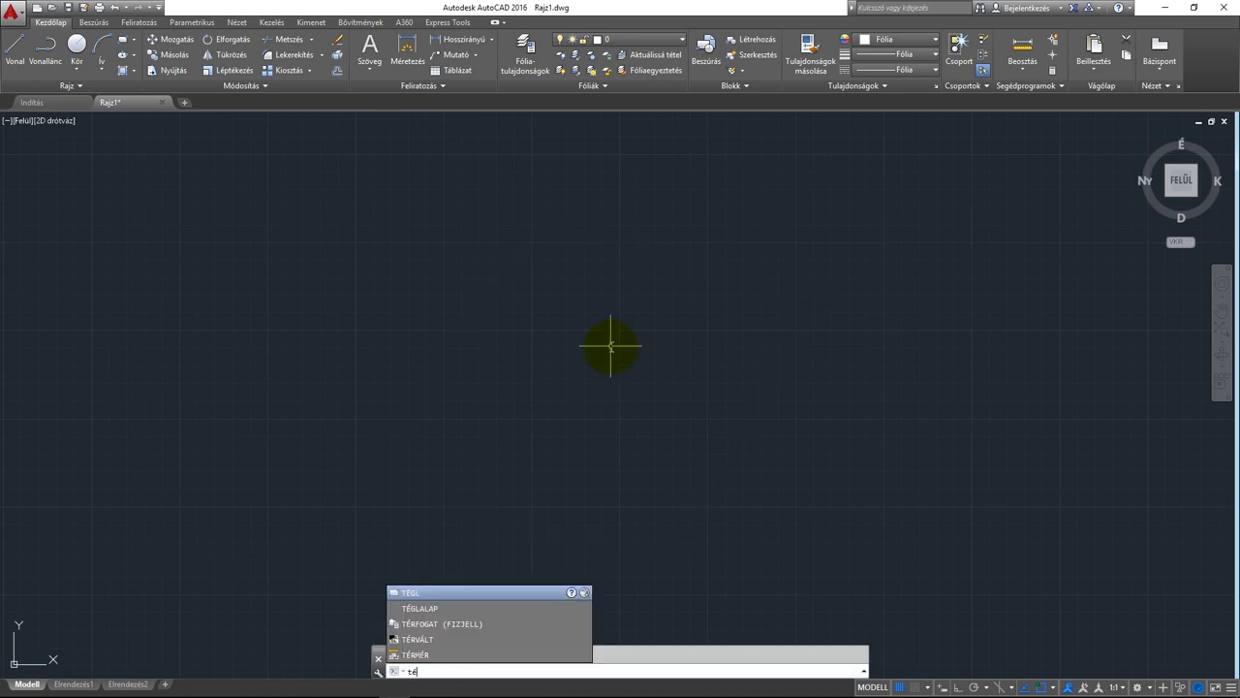
{"action": "type", "text": "GL"}
{"action": "key", "text": "Return"}
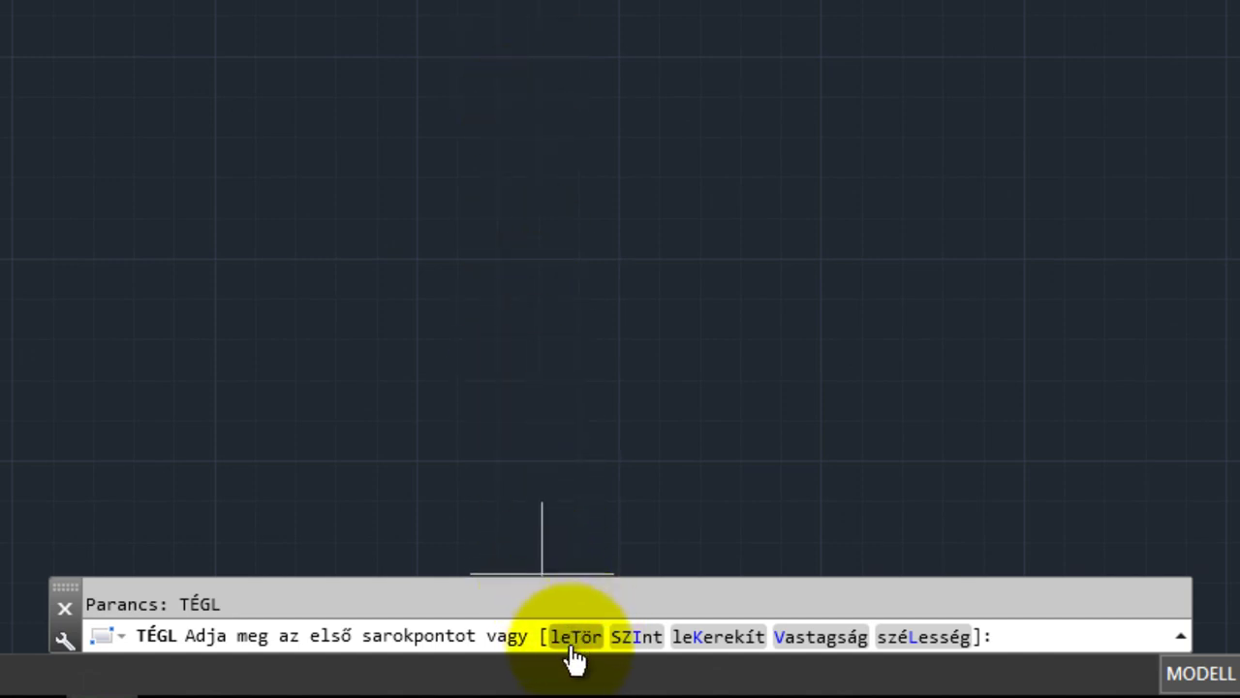
{"action": "left_click", "coordinate": [1044, 637]}
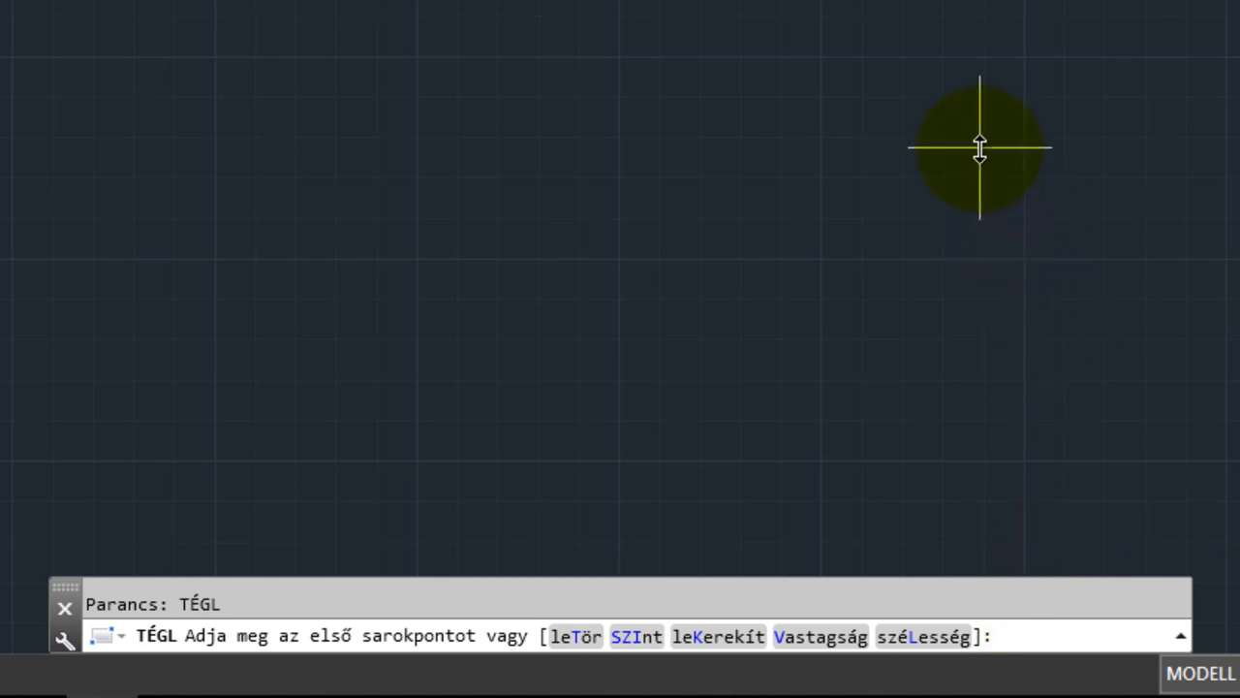
{"action": "type", "text": "t"}
{"action": "key", "text": "Return"}
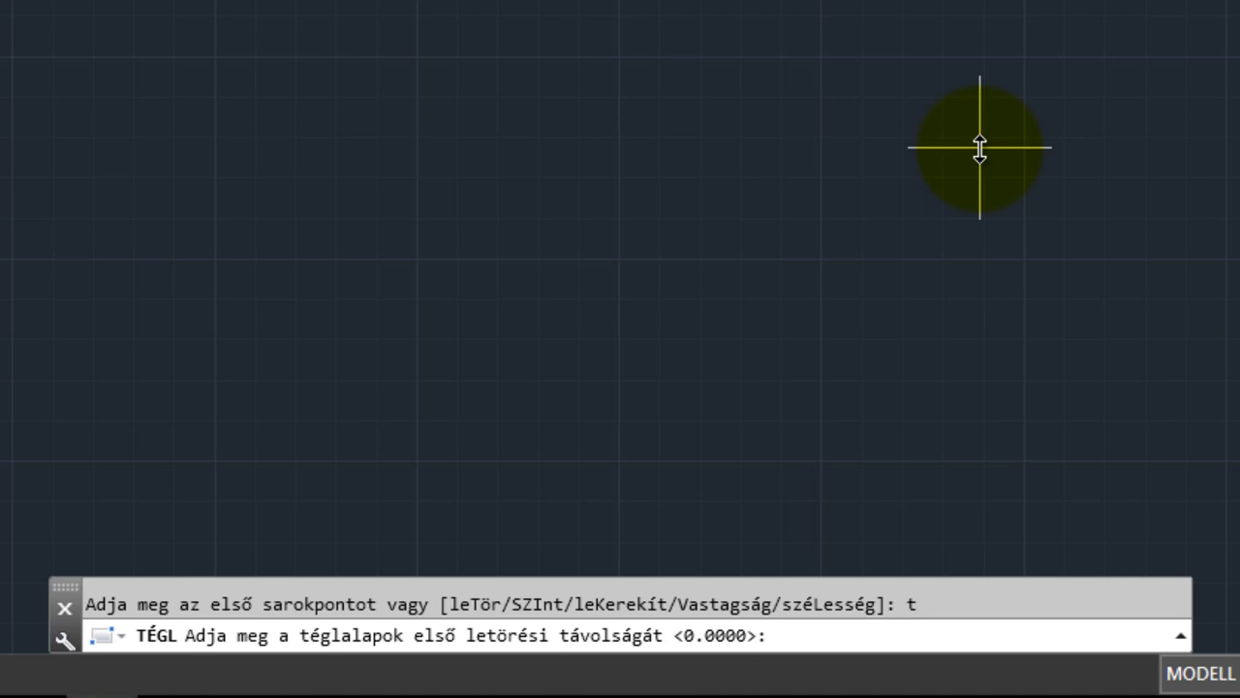
{"action": "type", "text": "10"}
{"action": "key", "text": "Return"}
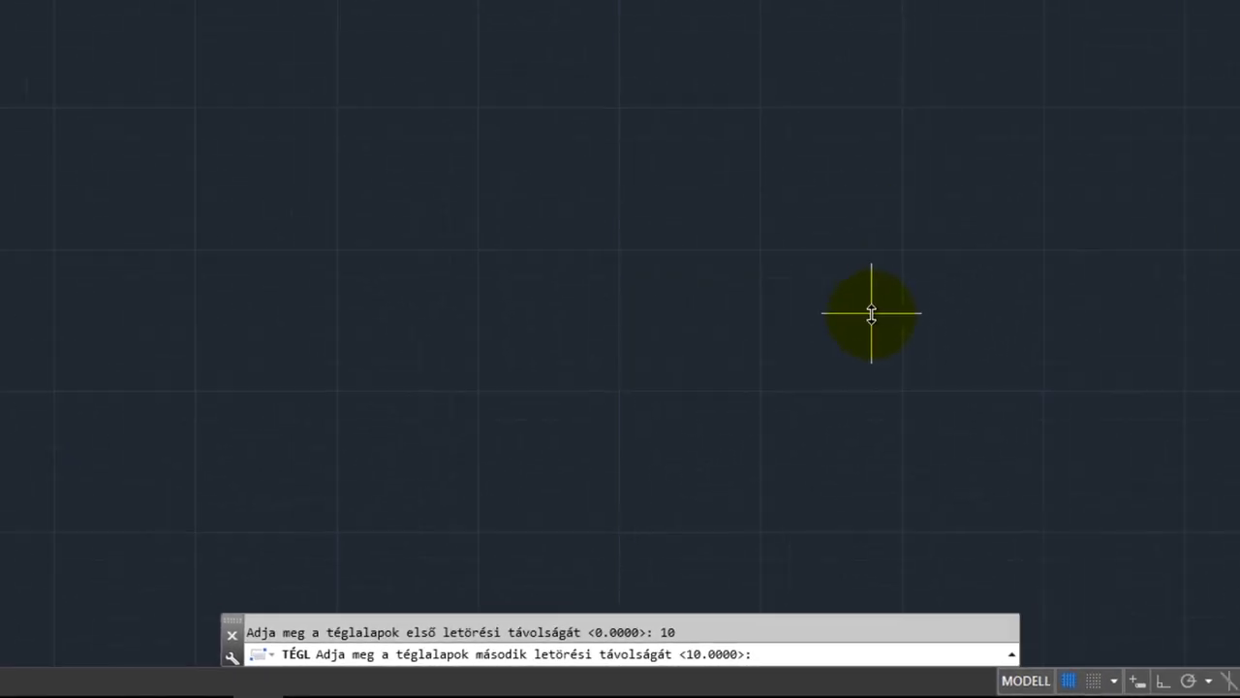
{"action": "key", "text": "Return"}
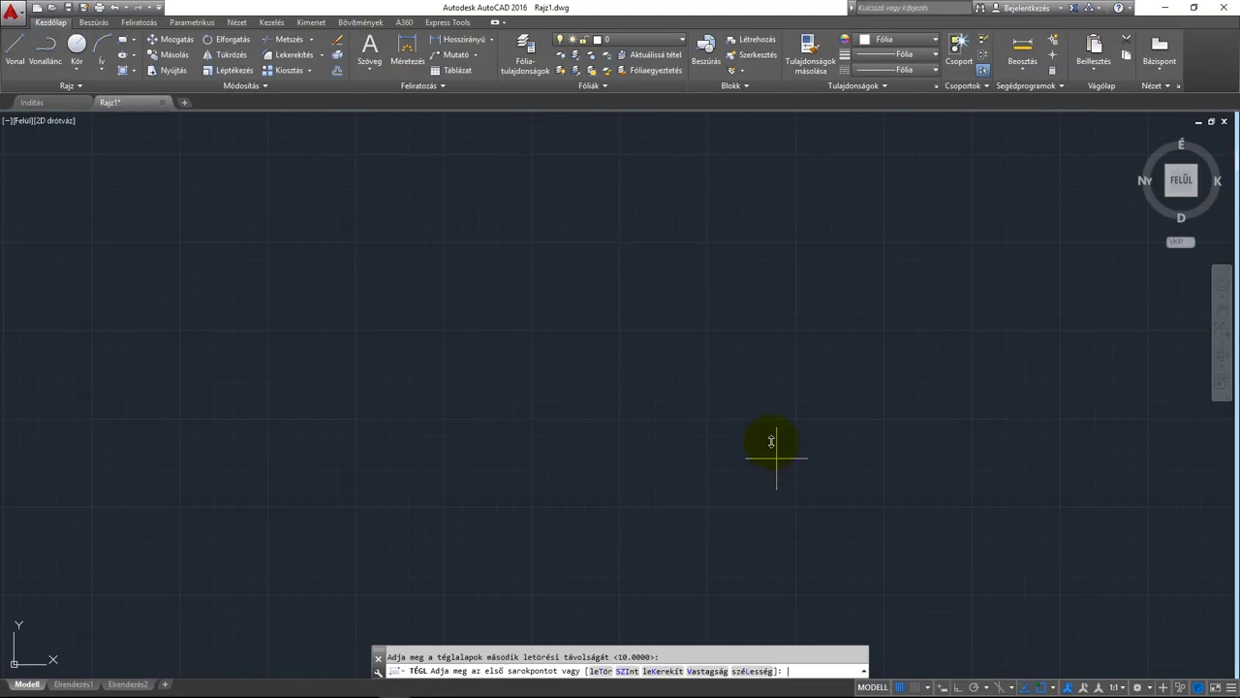
- Draw a trial chamfered rectangle, then select and delete it
{"action": "left_click", "coordinate": [433, 296]}
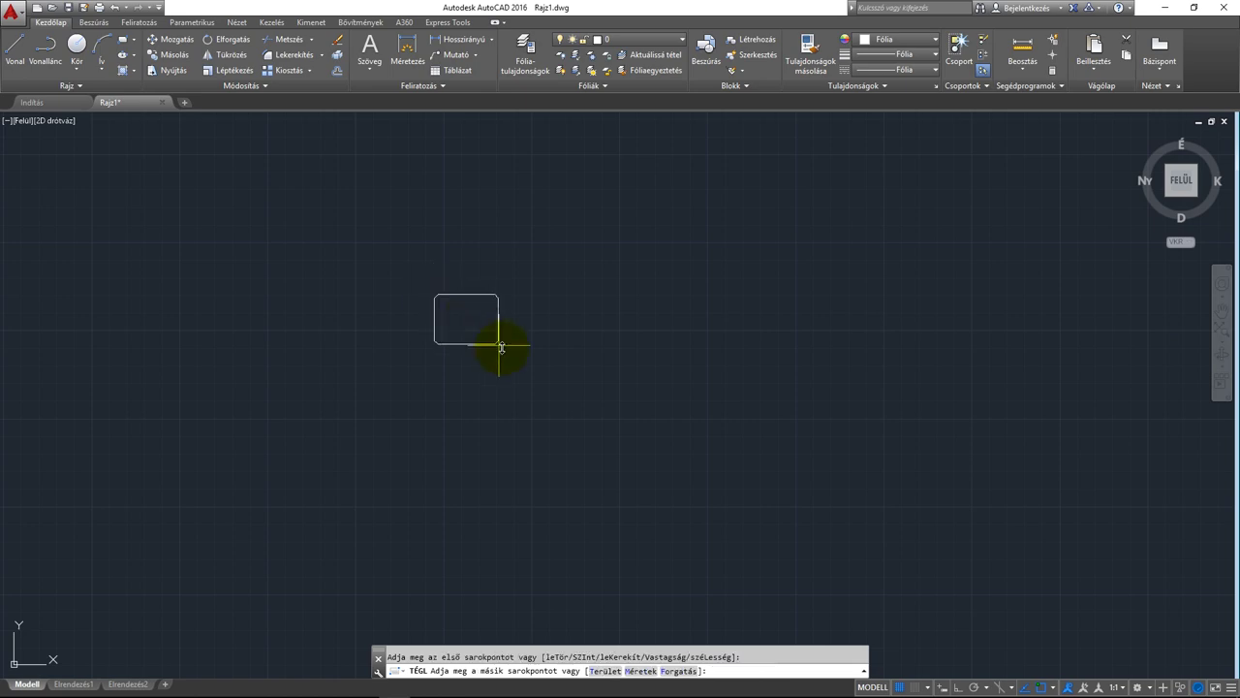
{"action": "left_click", "coordinate": [547, 369]}
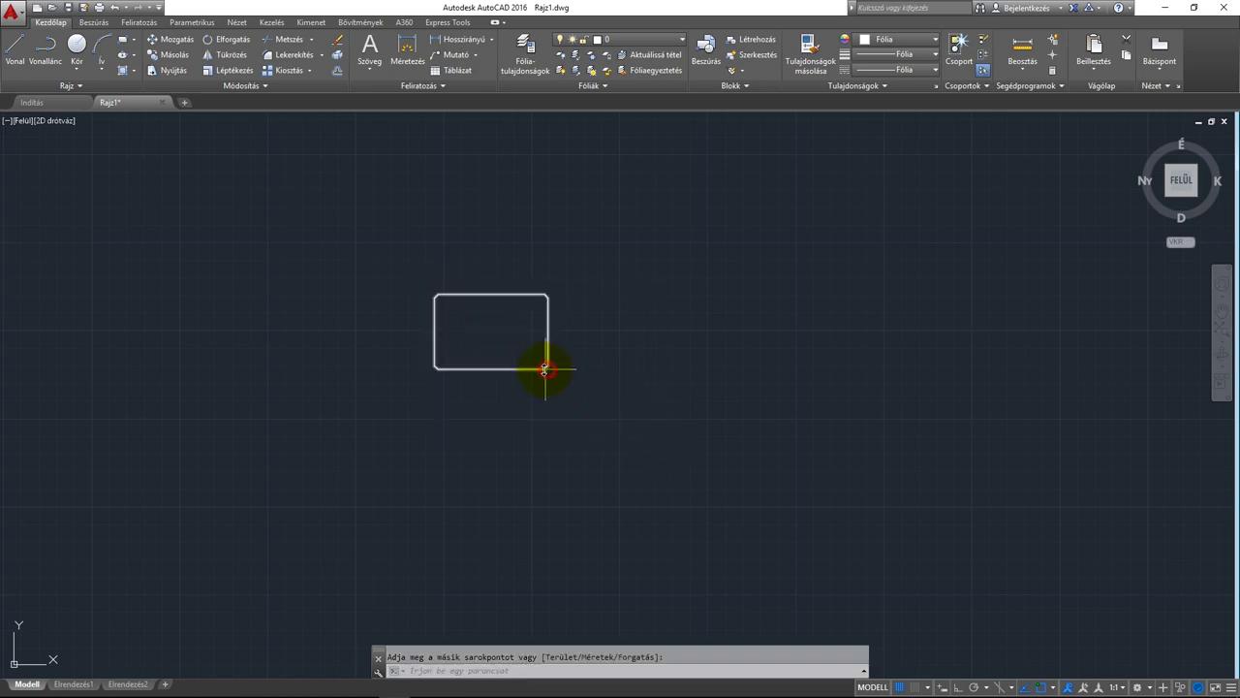
{"action": "scroll", "coordinate": [444, 311], "scroll_direction": "up", "scroll_amount": 6}
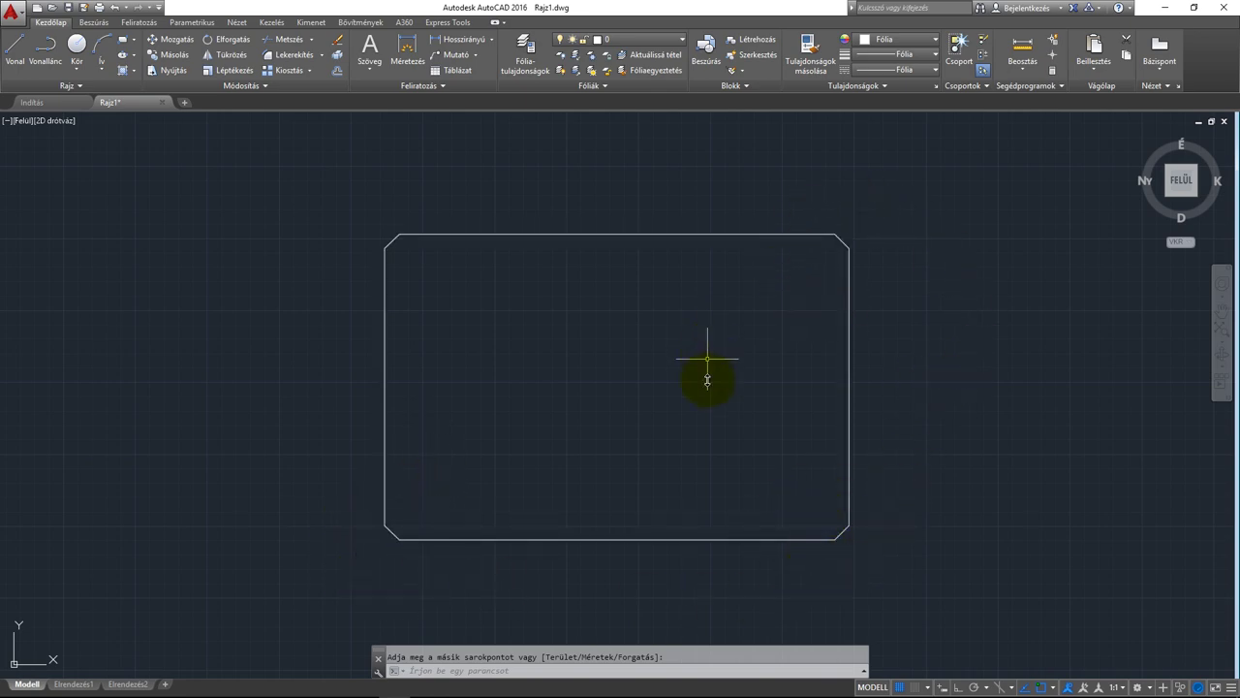
{"action": "left_click", "coordinate": [742, 537]}
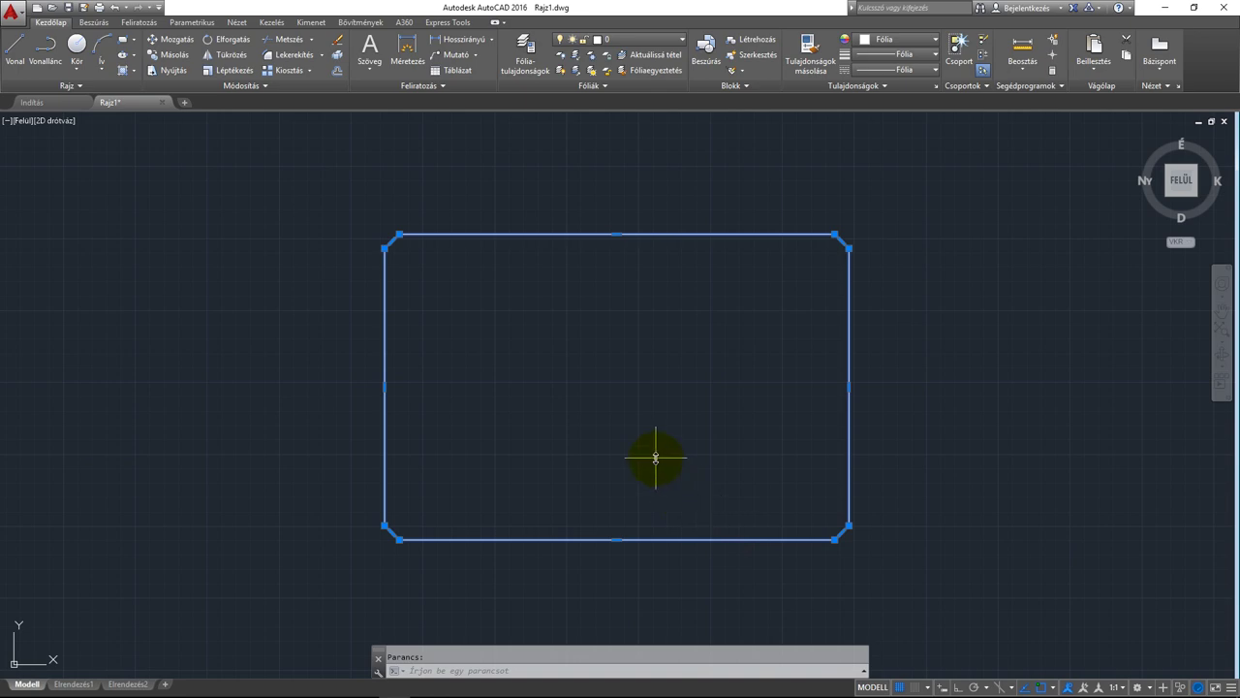
{"action": "key", "text": "Delete"}
- Rerun TÉGL with rounded corners (leKerekít) at a fillet radius of 10
{"action": "type", "text": "T"}
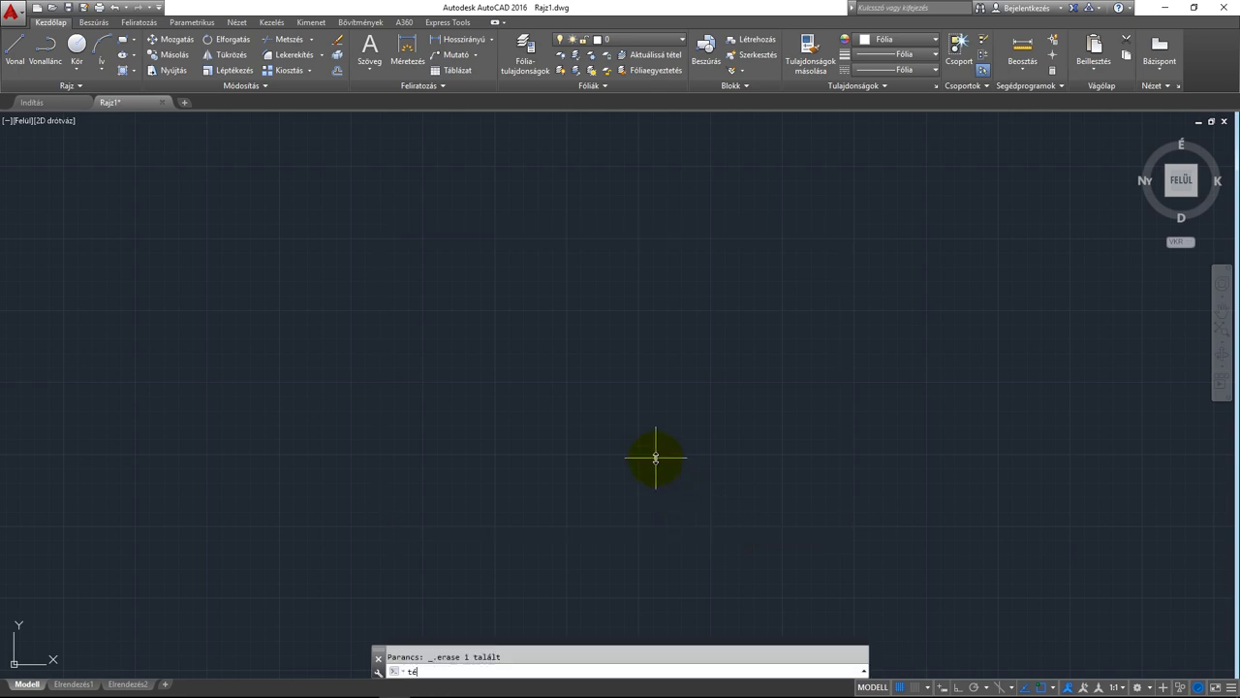
{"action": "type", "text": "ÉGL"}
{"action": "key", "text": "Return"}
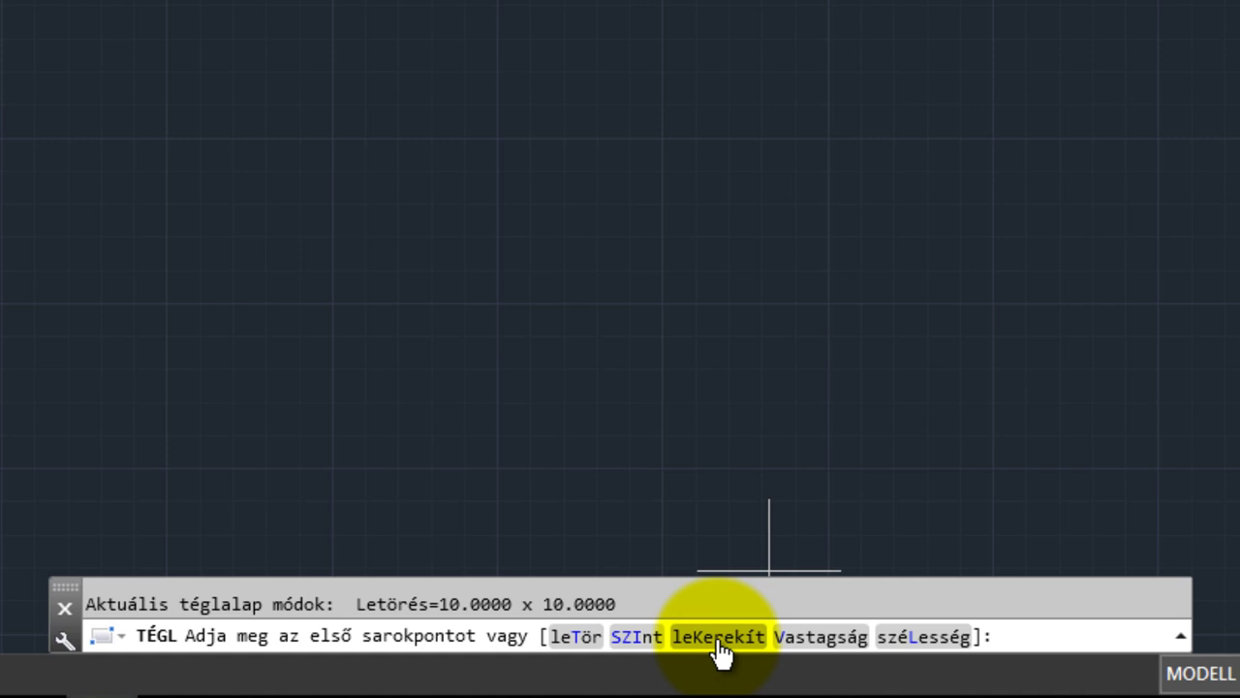
{"action": "left_click", "coordinate": [717, 647]}
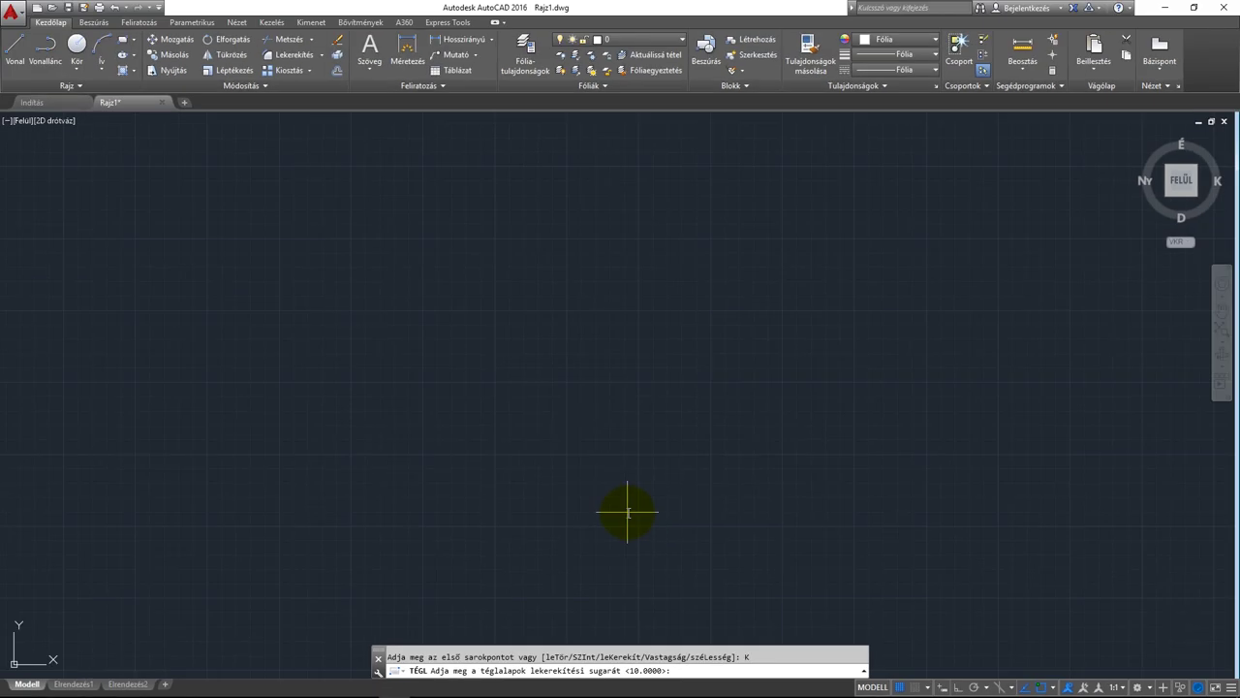
{"action": "key", "text": "Return"}
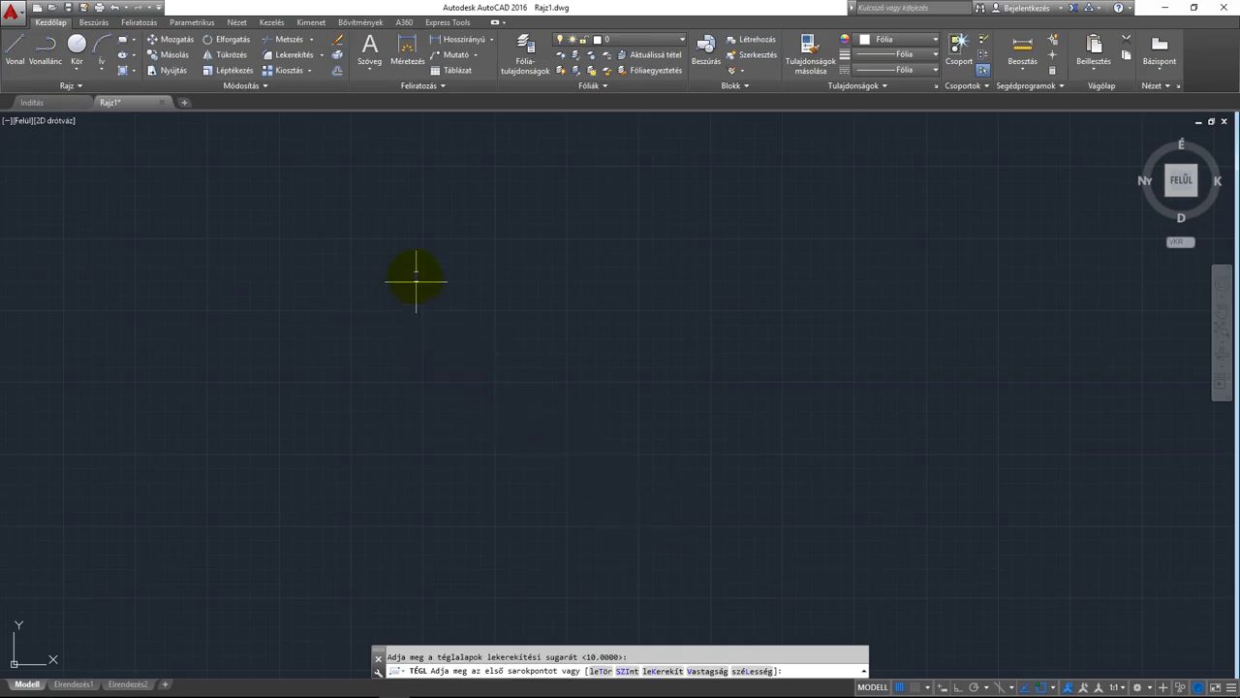
- Draw the rounded-corner rectangle, then select and delete it
{"action": "left_click", "coordinate": [415, 277]}
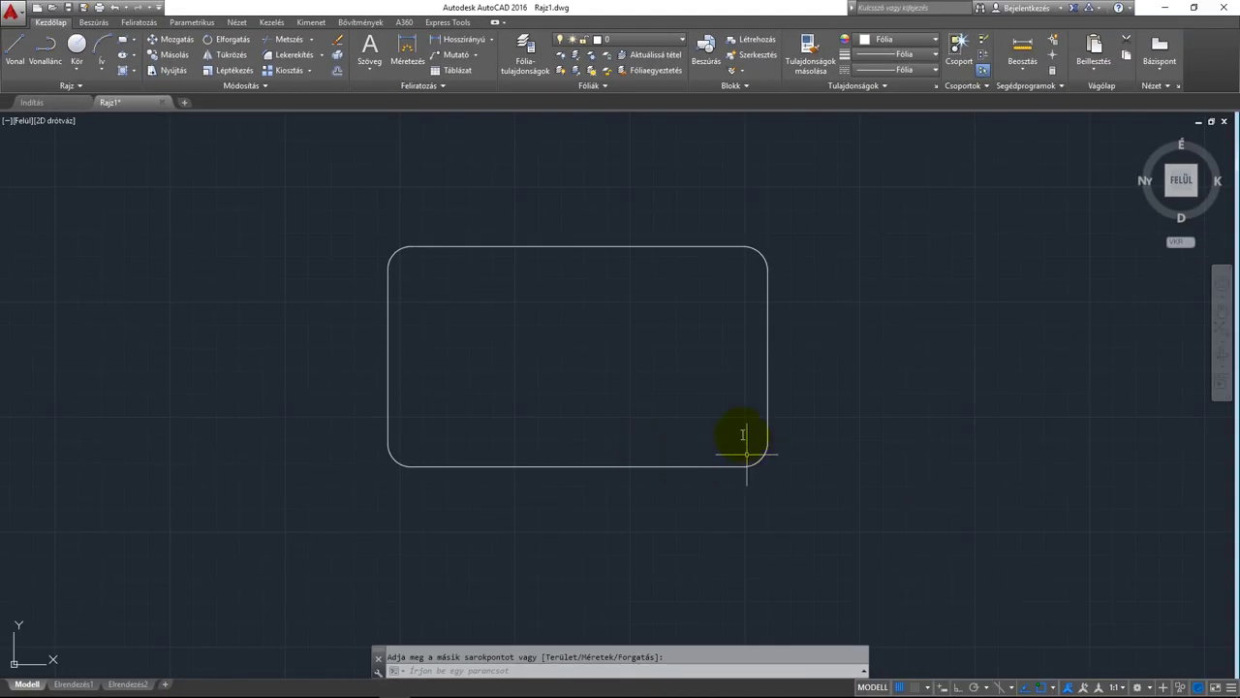
{"action": "middle_click_drag", "start_coordinate": [742, 436], "coordinate": [727, 451]}
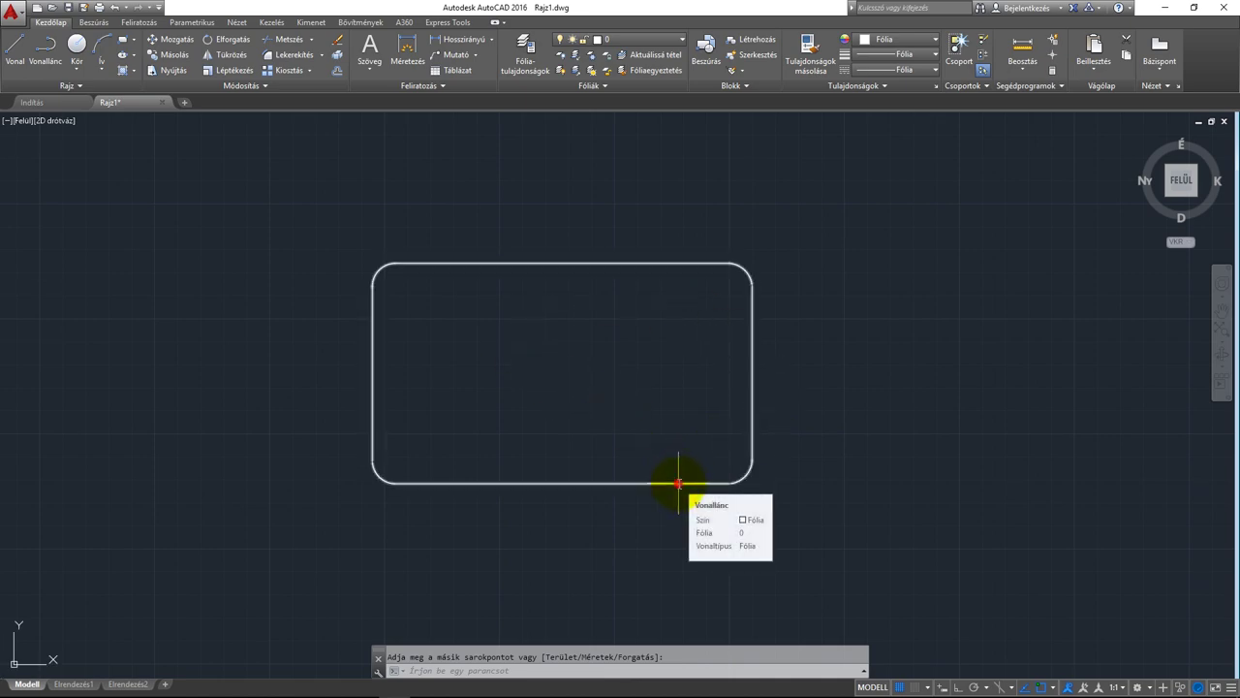
{"action": "left_click", "coordinate": [679, 482]}
{"action": "key", "text": "Delete"}
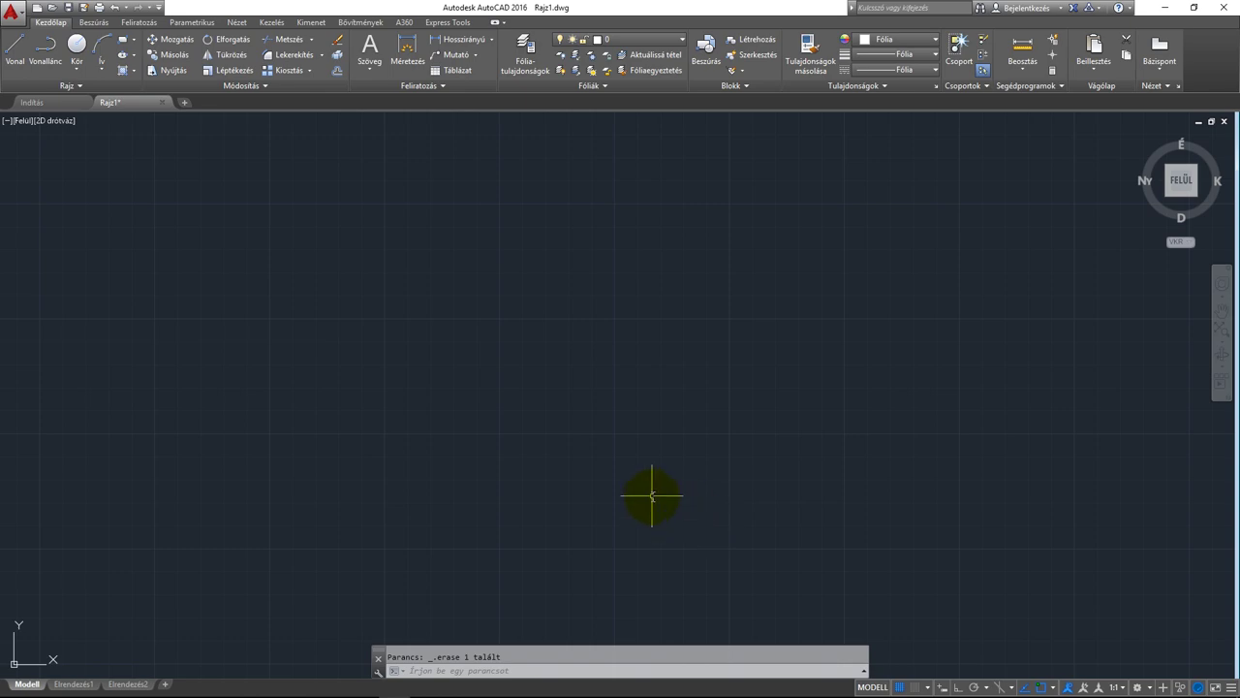
- Cancel the repeated erase and restart TÉGL with a rectangle line width (széLesség) of 10
{"action": "key", "text": "Return"}
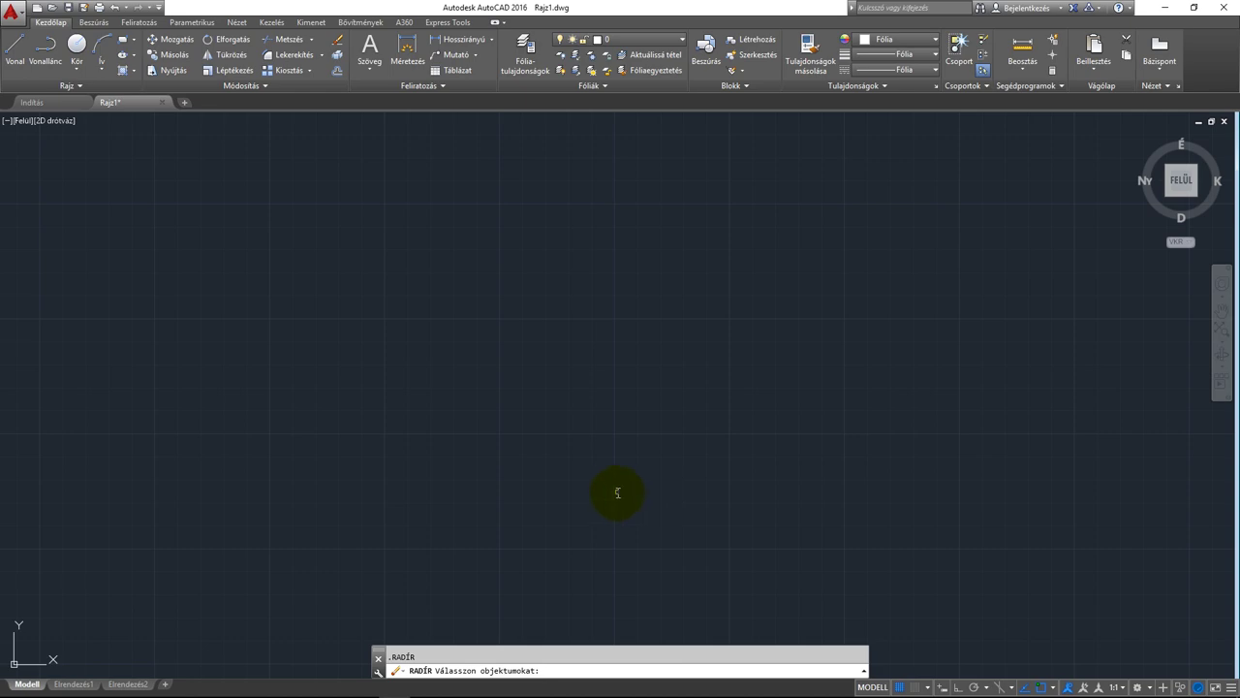
{"action": "key", "text": "Escape"}
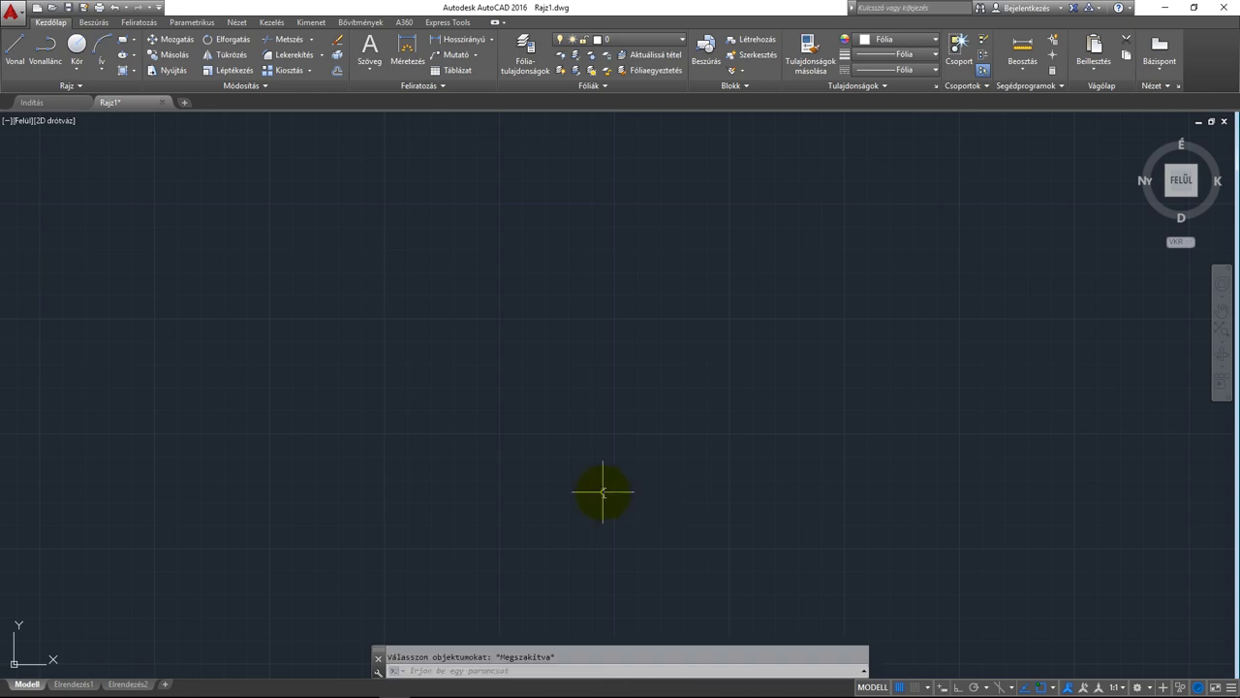
{"action": "type", "text": "tgl"}
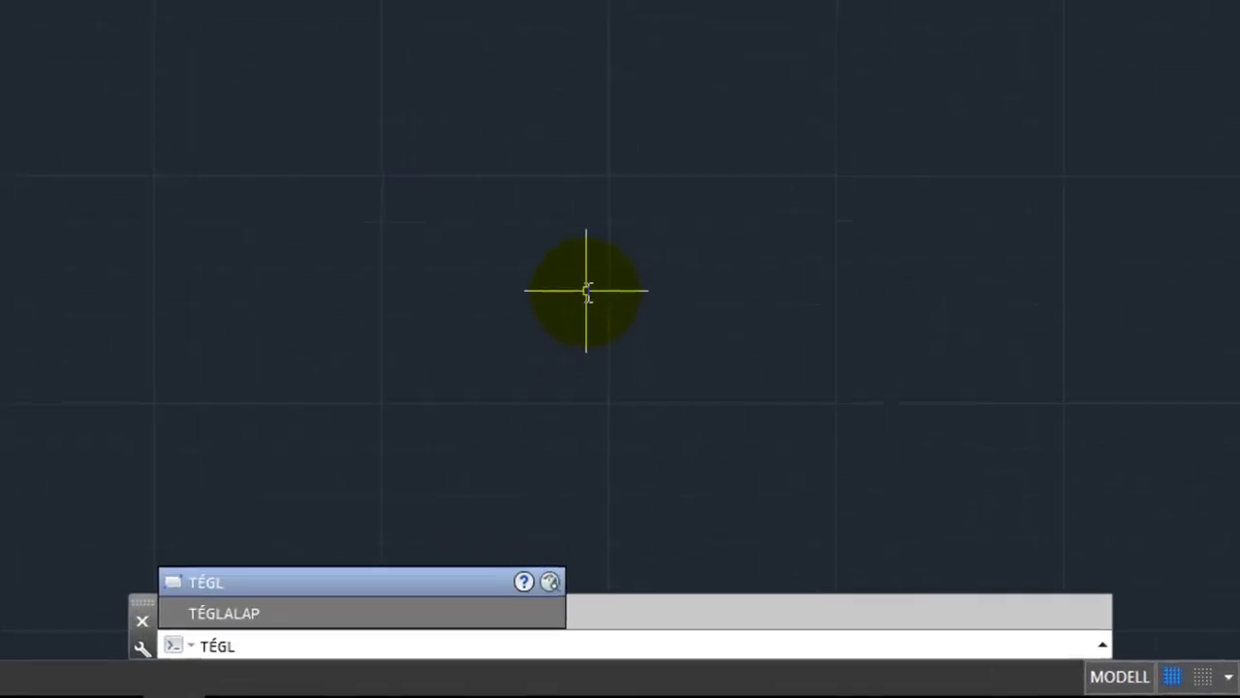
{"action": "key", "text": "Return"}
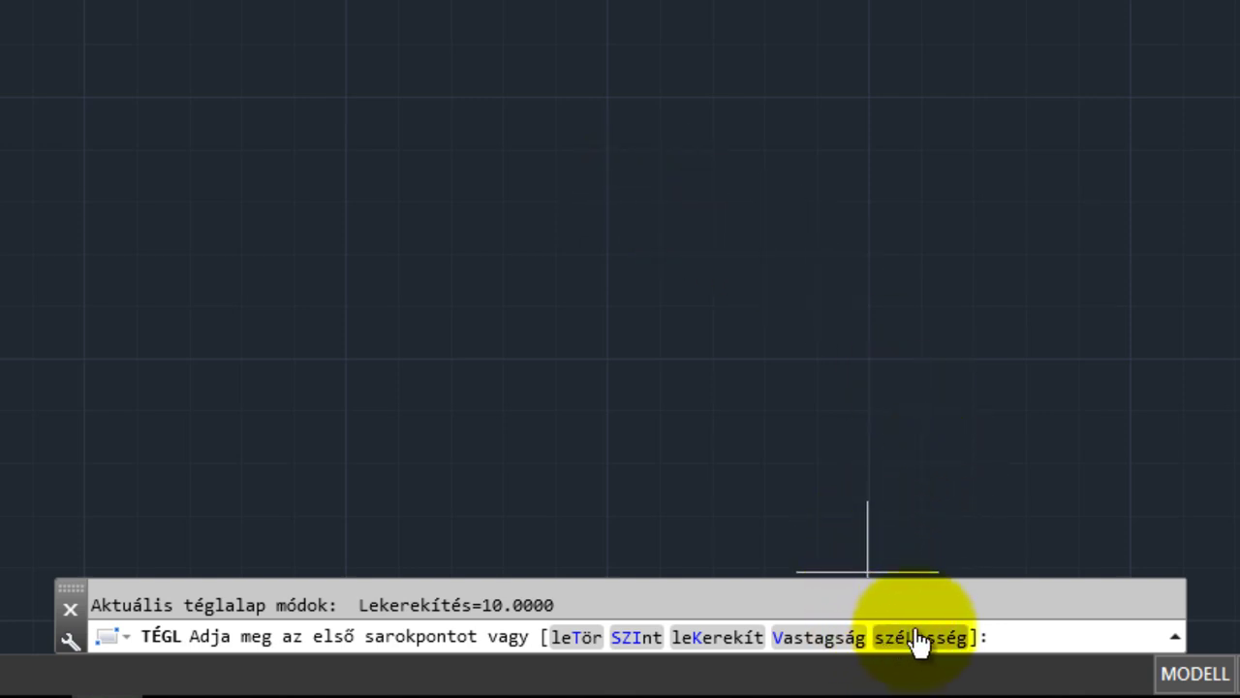
{"action": "left_click", "coordinate": [1019, 635]}
{"action": "type", "text": "1"}
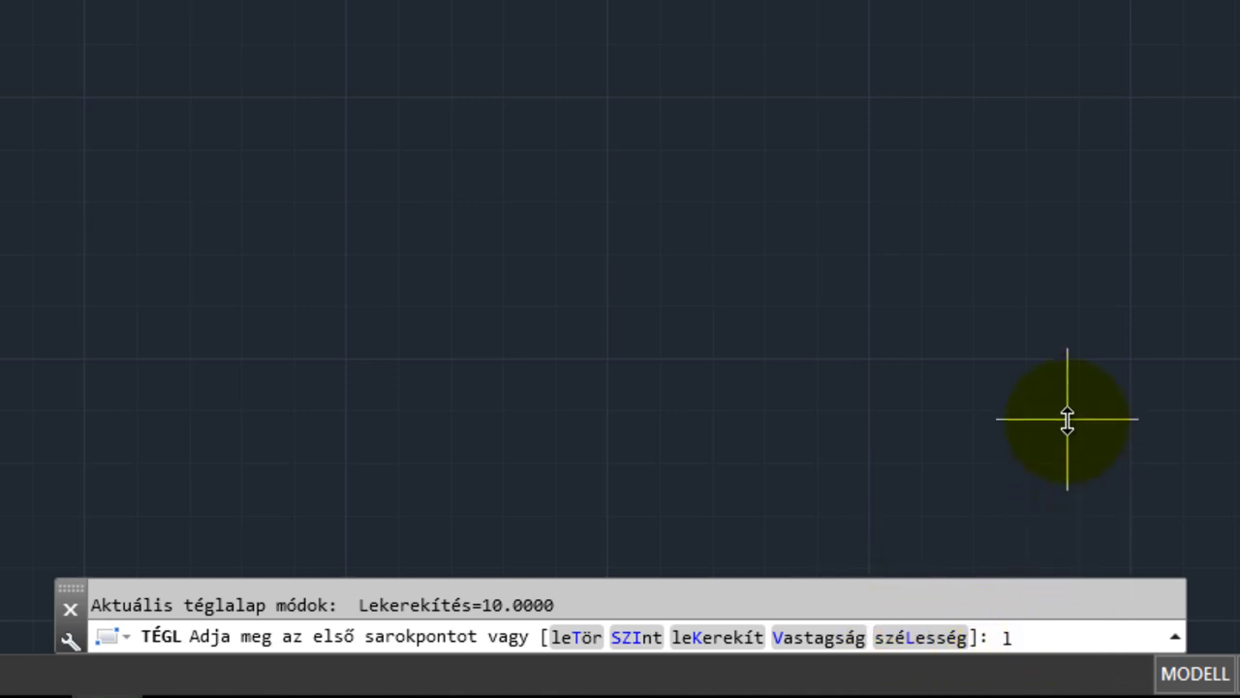
{"action": "key", "text": "Return"}
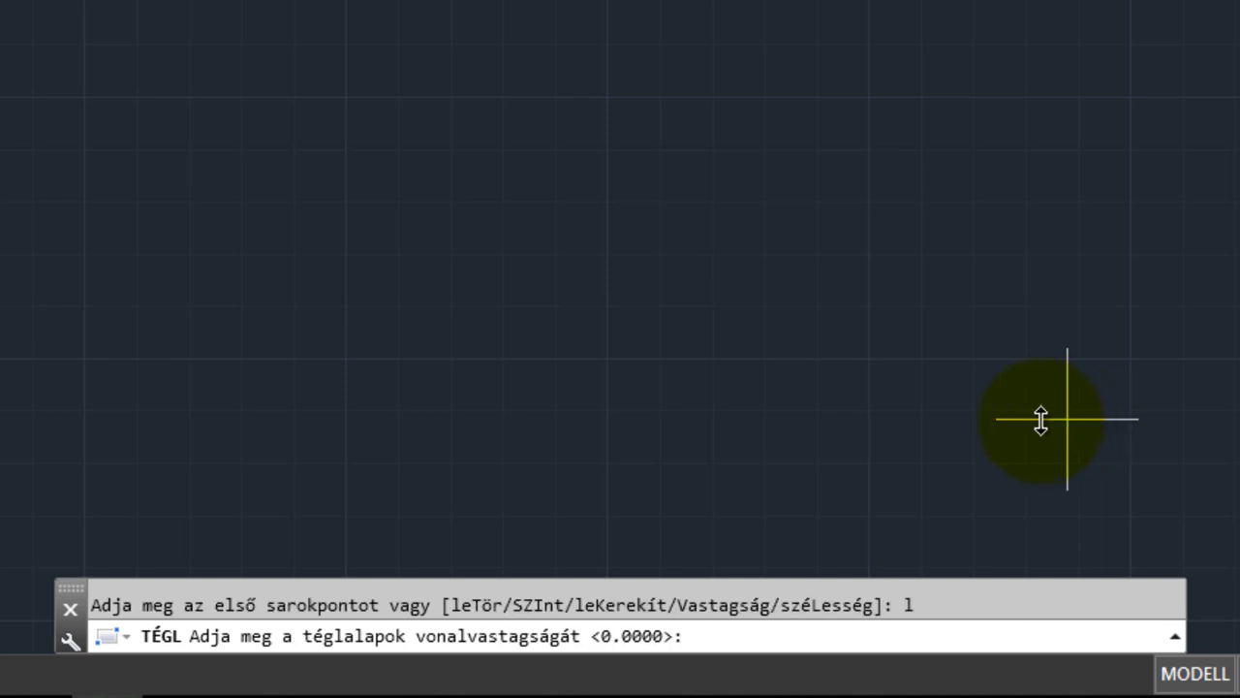
{"action": "left_click", "coordinate": [600, 637]}
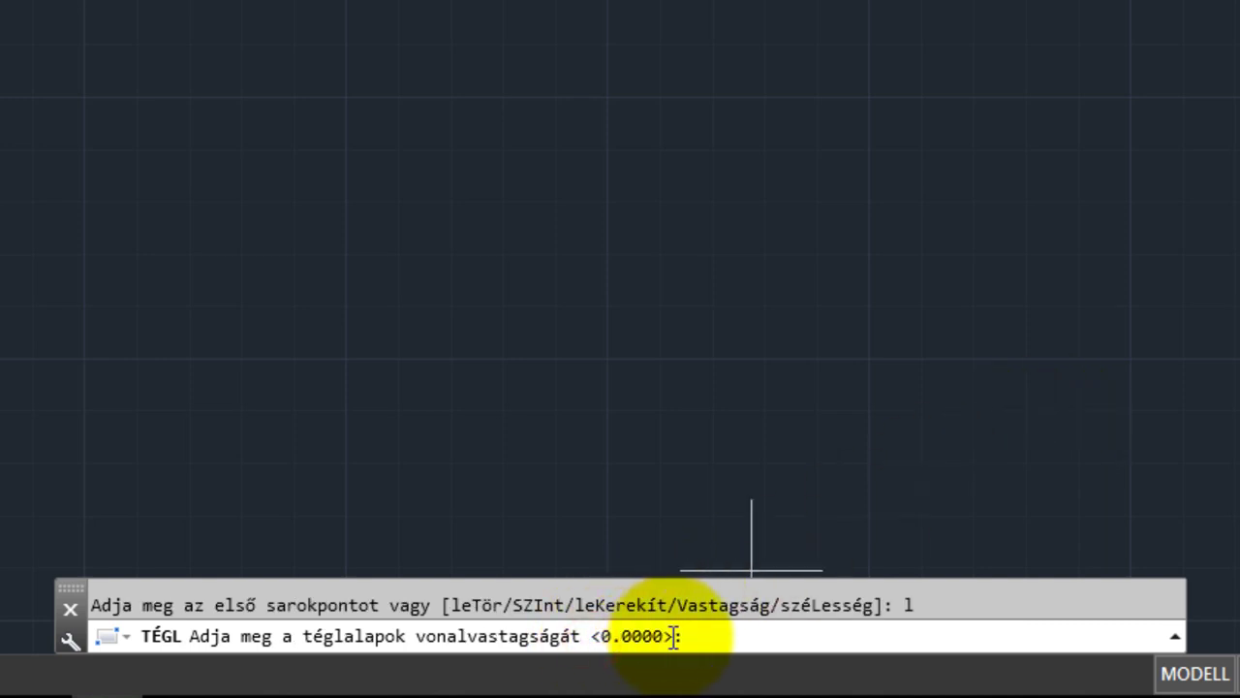
{"action": "left_click", "coordinate": [708, 635]}
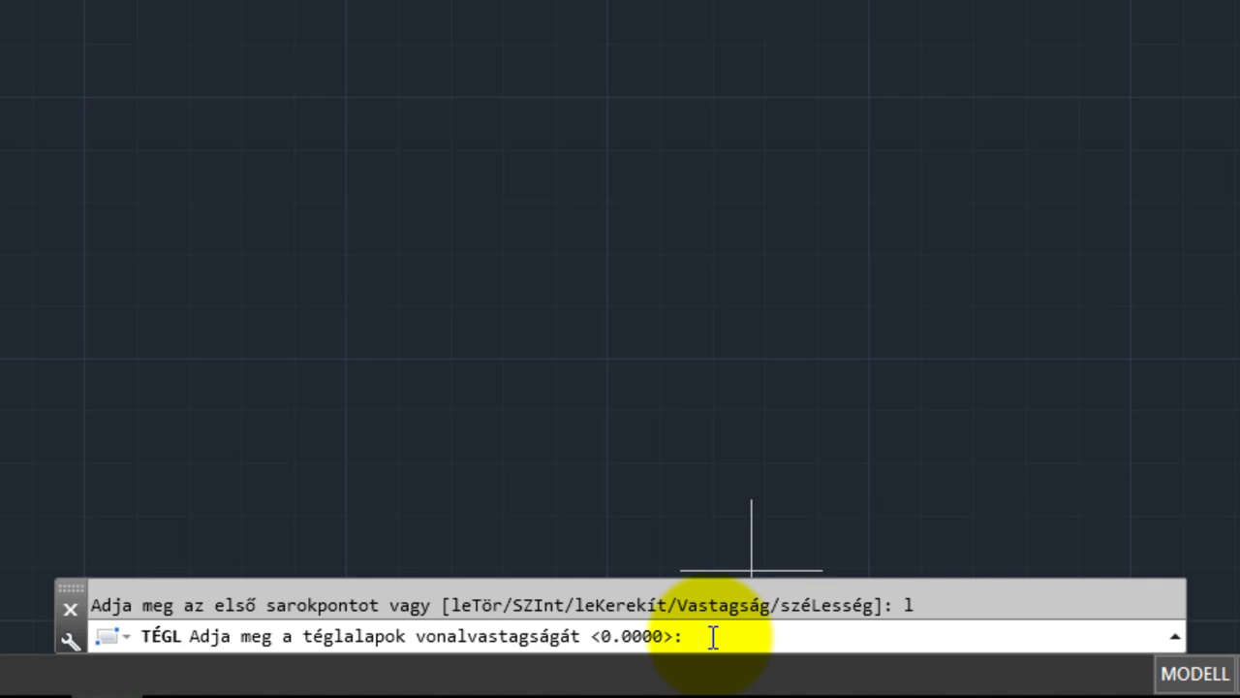
{"action": "type", "text": "10"}
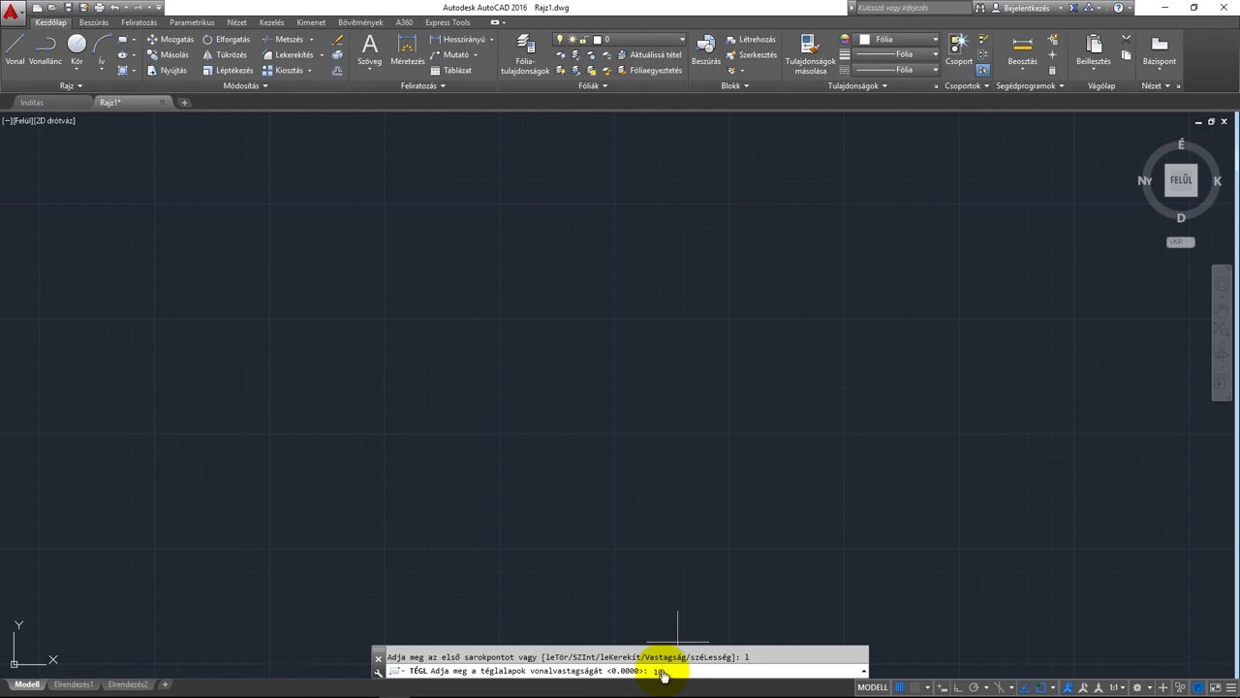
{"action": "key", "text": "Return"}
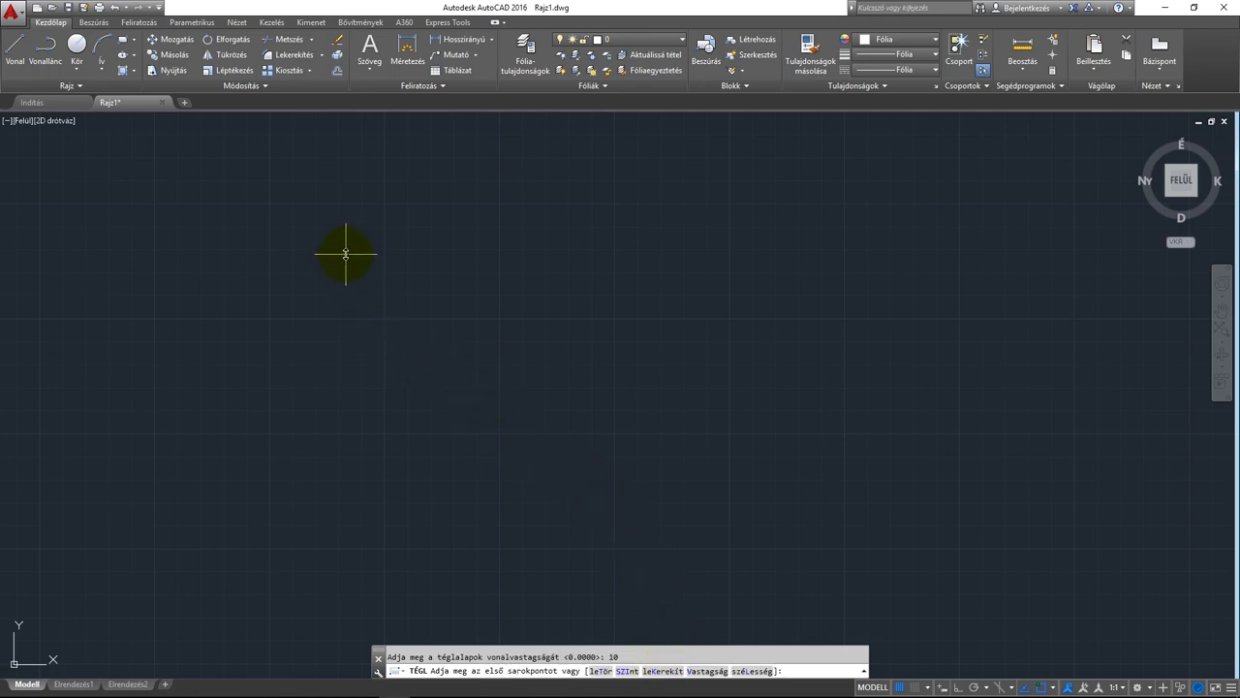
- Draw a 10-wide rounded rectangle and position it in the upper right of the view
{"action": "left_click", "coordinate": [345, 253]}
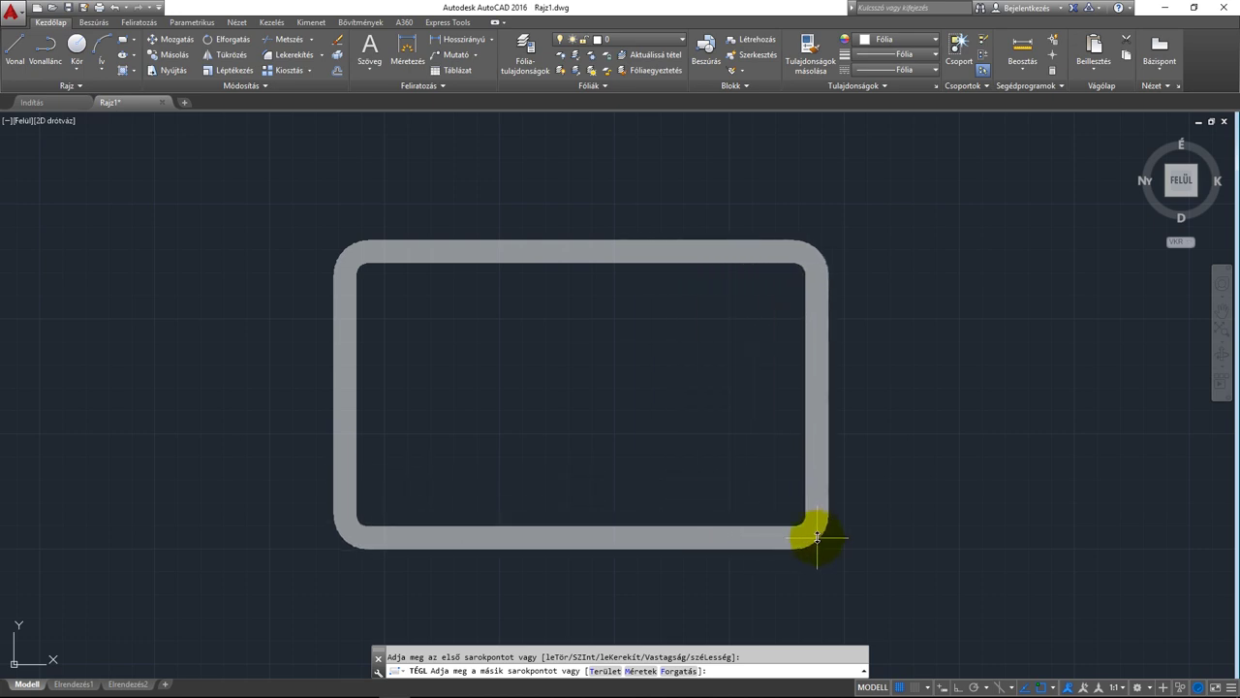
{"action": "left_click", "coordinate": [817, 531]}
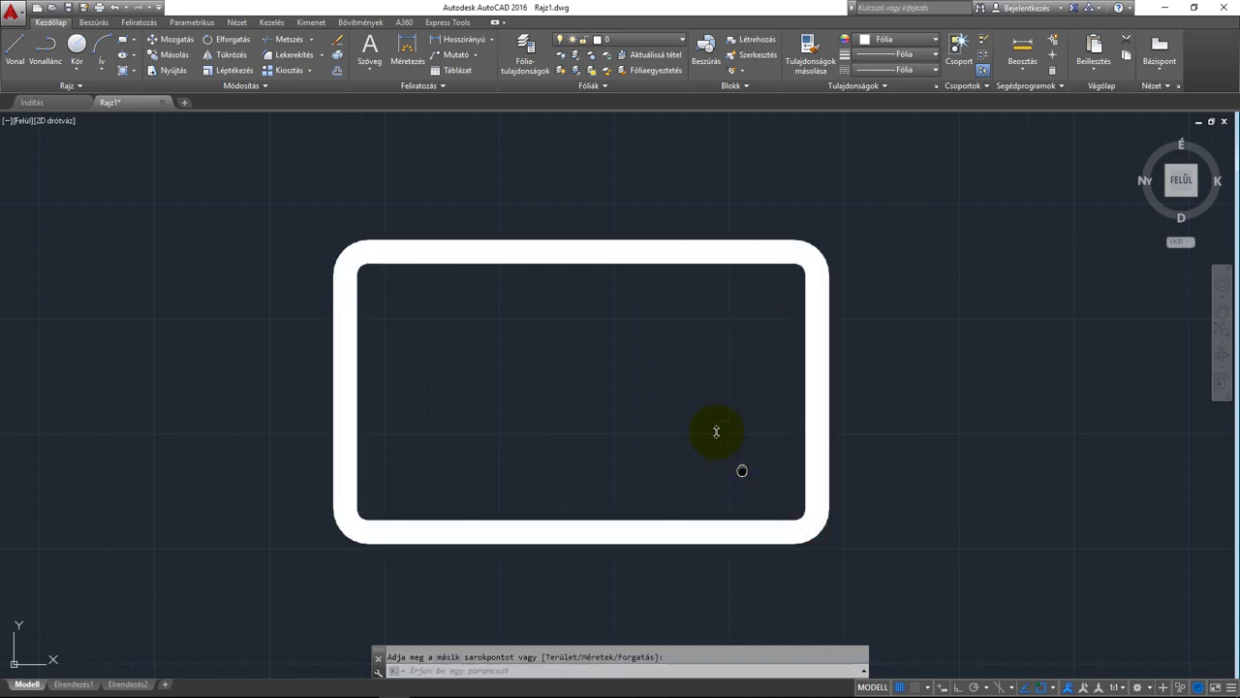
{"action": "scroll", "coordinate": [716, 431], "scroll_direction": "down", "scroll_amount": 2}
{"action": "scroll", "coordinate": [685, 388], "scroll_direction": "down", "scroll_amount": 2}
{"action": "mouse_move", "coordinate": [685, 388]}
{"action": "middle_mouse_down"}
{"action": "mouse_move", "coordinate": [648, 324]}
{"action": "mouse_move", "coordinate": [721, 299]}
{"action": "middle_mouse_up"}
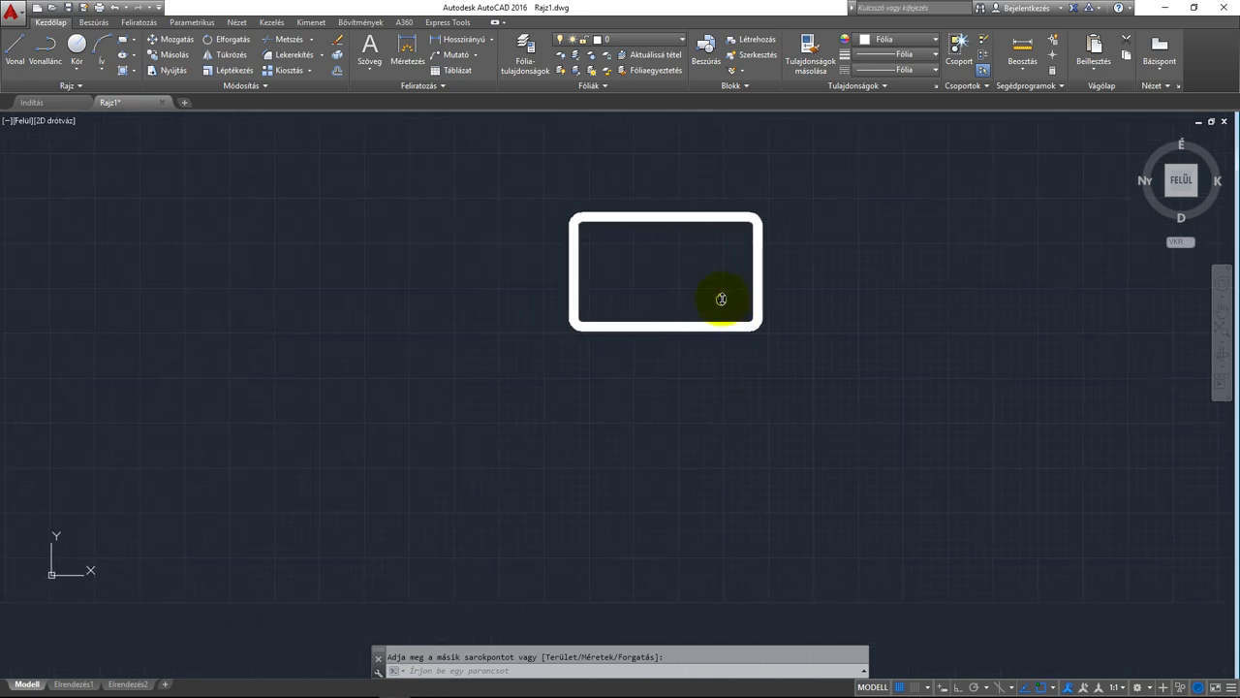
{"action": "mouse_move", "coordinate": [591, 385]}
{"action": "middle_mouse_down"}
{"action": "mouse_move", "coordinate": [587, 365]}
{"action": "mouse_move", "coordinate": [575, 397]}
{"action": "middle_mouse_up"}
{"action": "scroll", "coordinate": [585, 373], "scroll_direction": "up", "scroll_amount": 2}
- Draw a second rectangle at lower left with thickness (Vastagság) 20
{"action": "type", "text": "TÉG"}
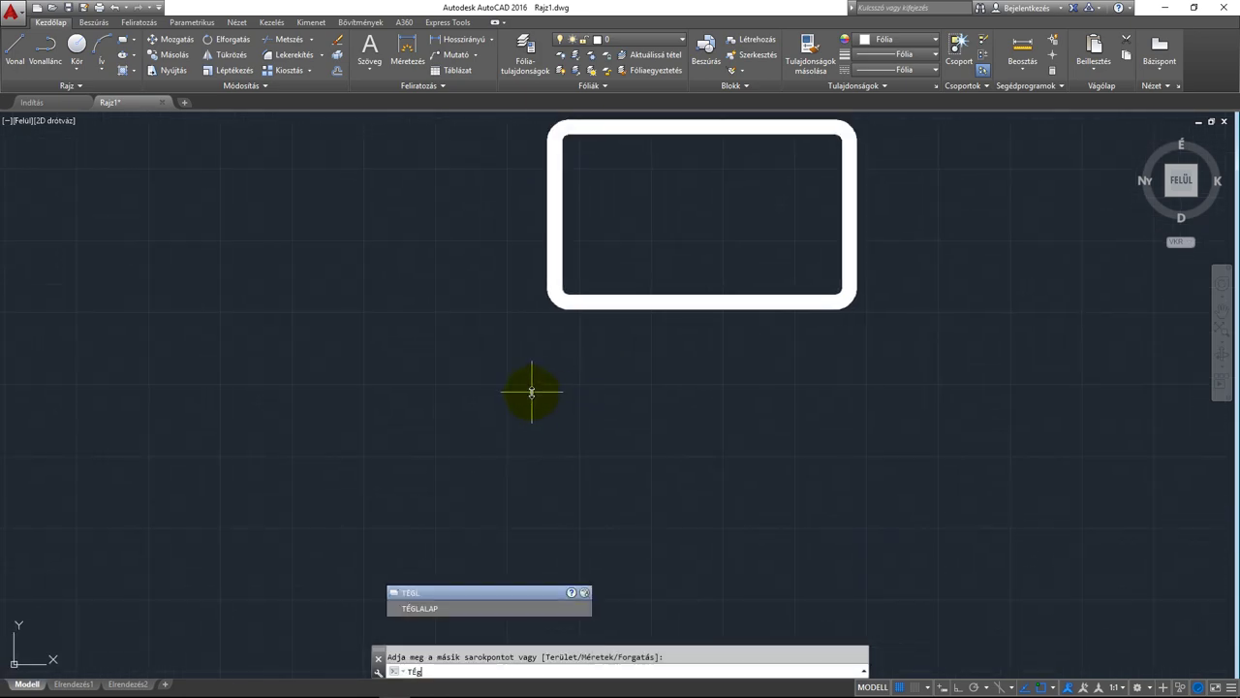
{"action": "type", "text": "L"}
{"action": "key", "text": "Return"}
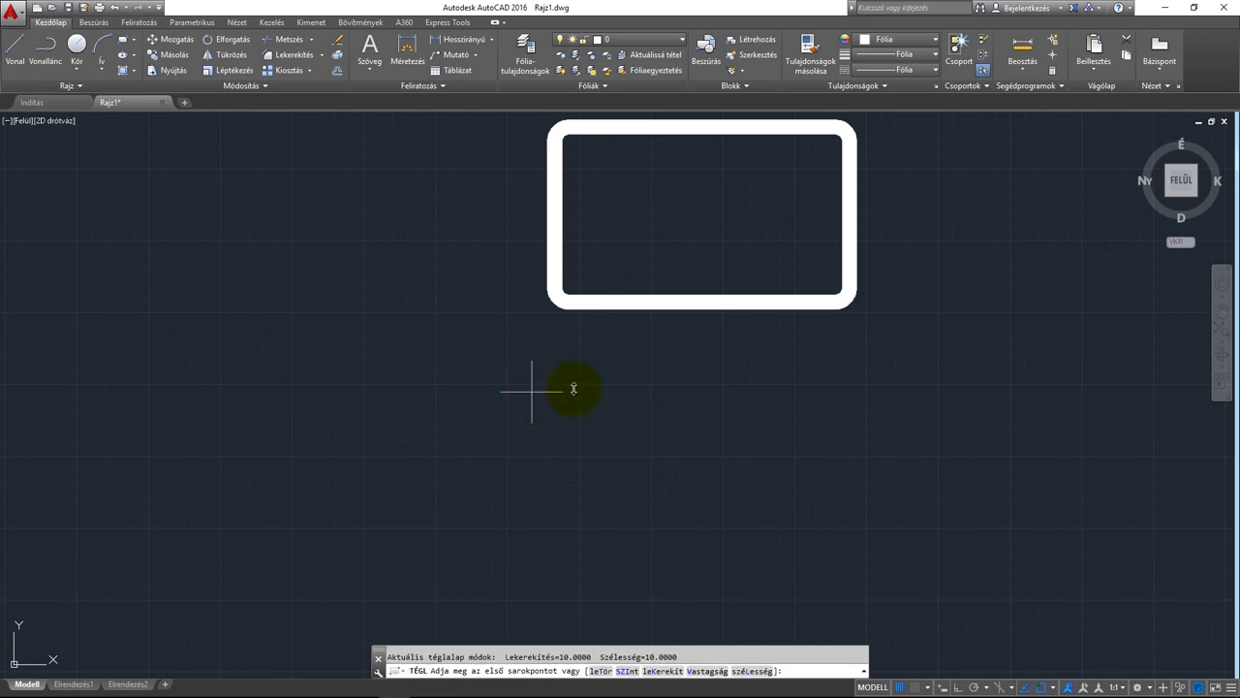
{"action": "left_click", "coordinate": [708, 670]}
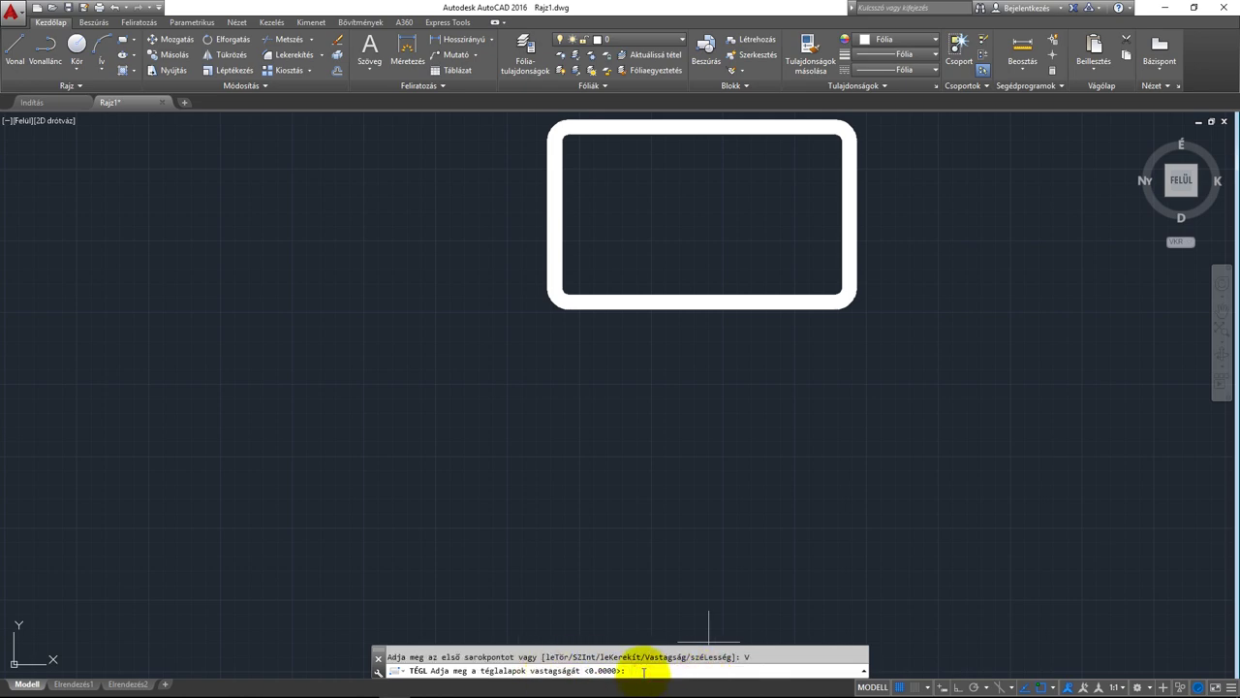
{"action": "type", "text": "20"}
{"action": "key", "text": "Return"}
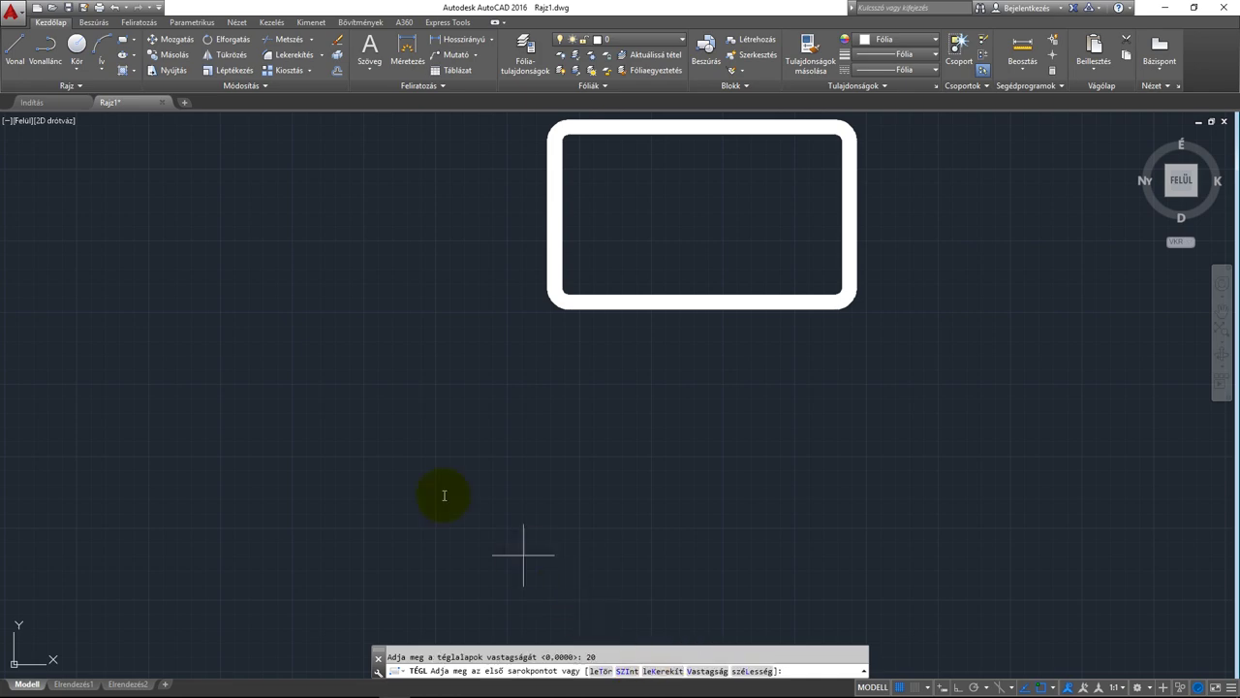
{"action": "left_click", "coordinate": [259, 287]}
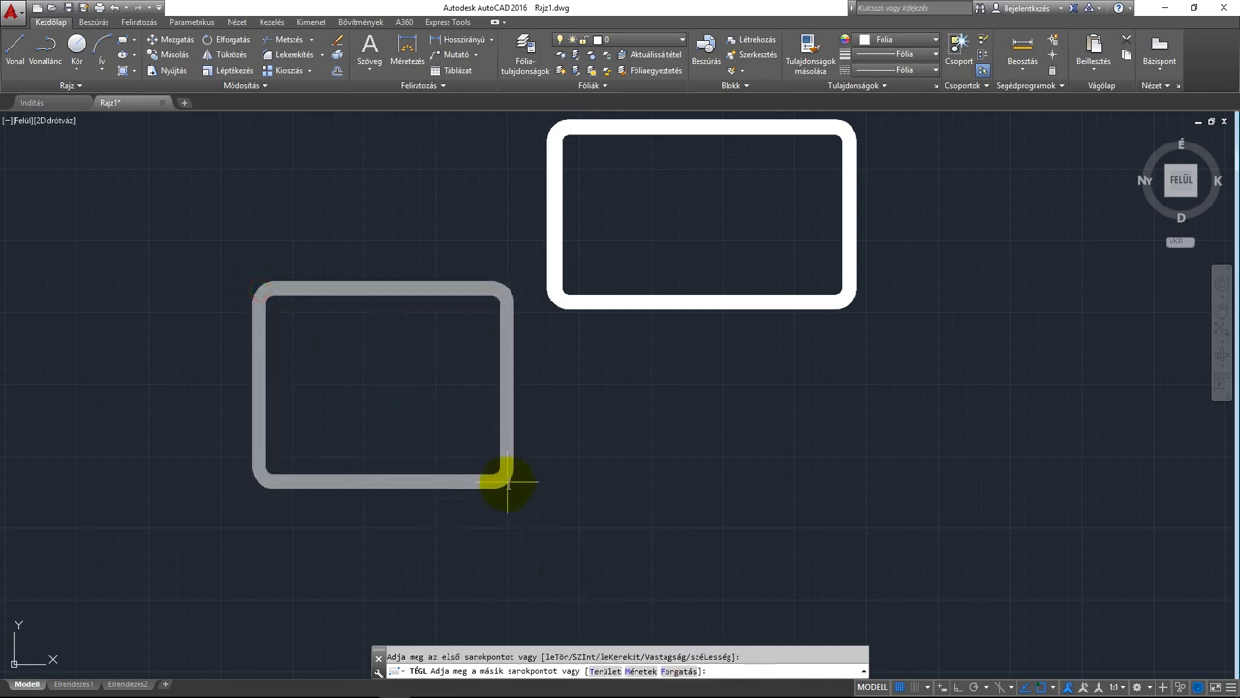
{"action": "left_click", "coordinate": [509, 485]}
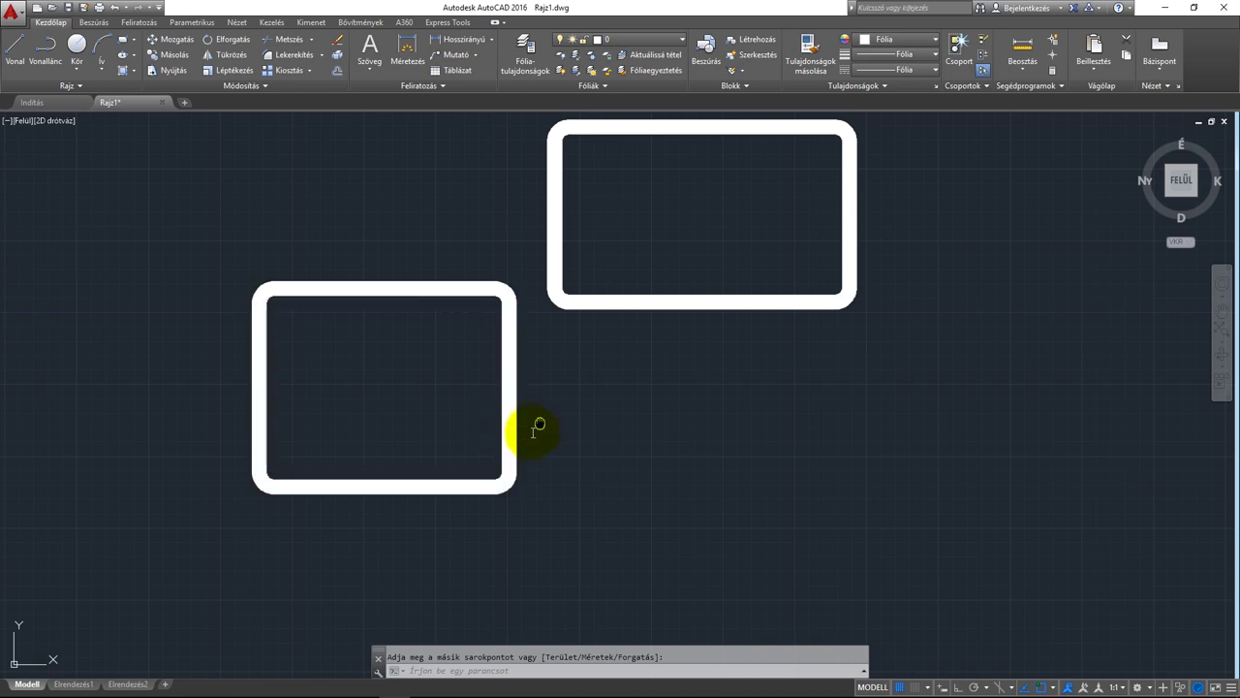
{"action": "middle_click_drag", "start_coordinate": [539, 424], "coordinate": [527, 441]}
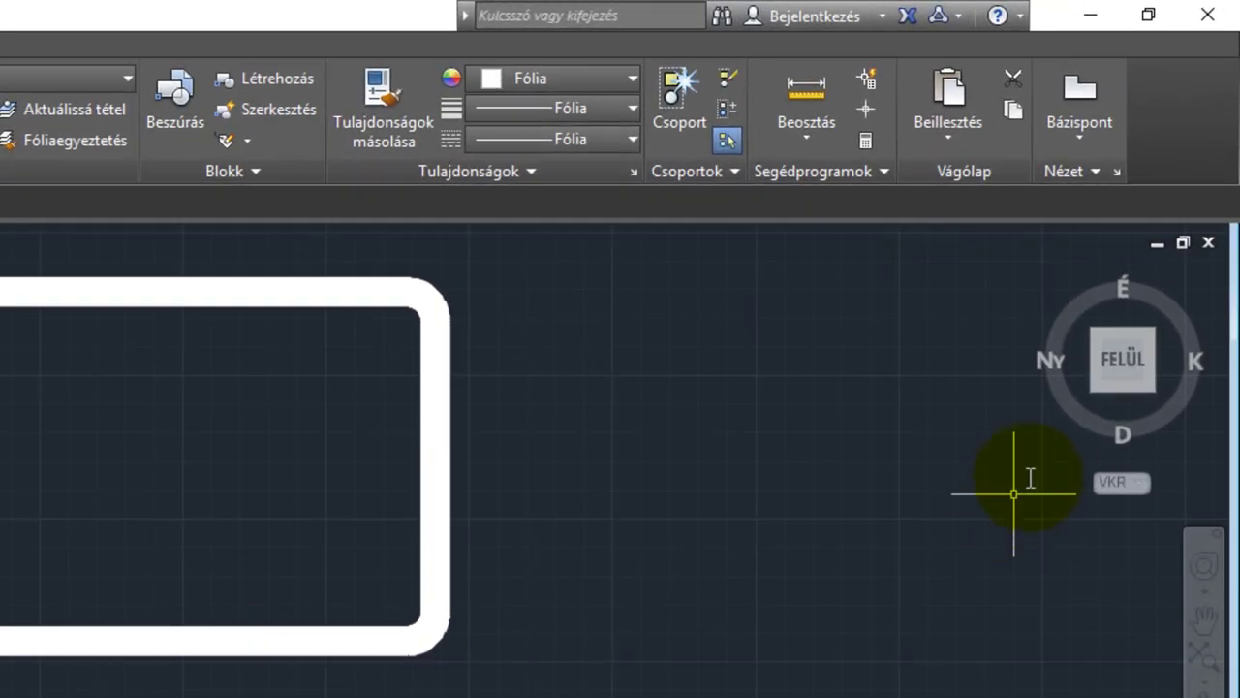
{"action": "mouse_move", "coordinate": [1181, 180]}
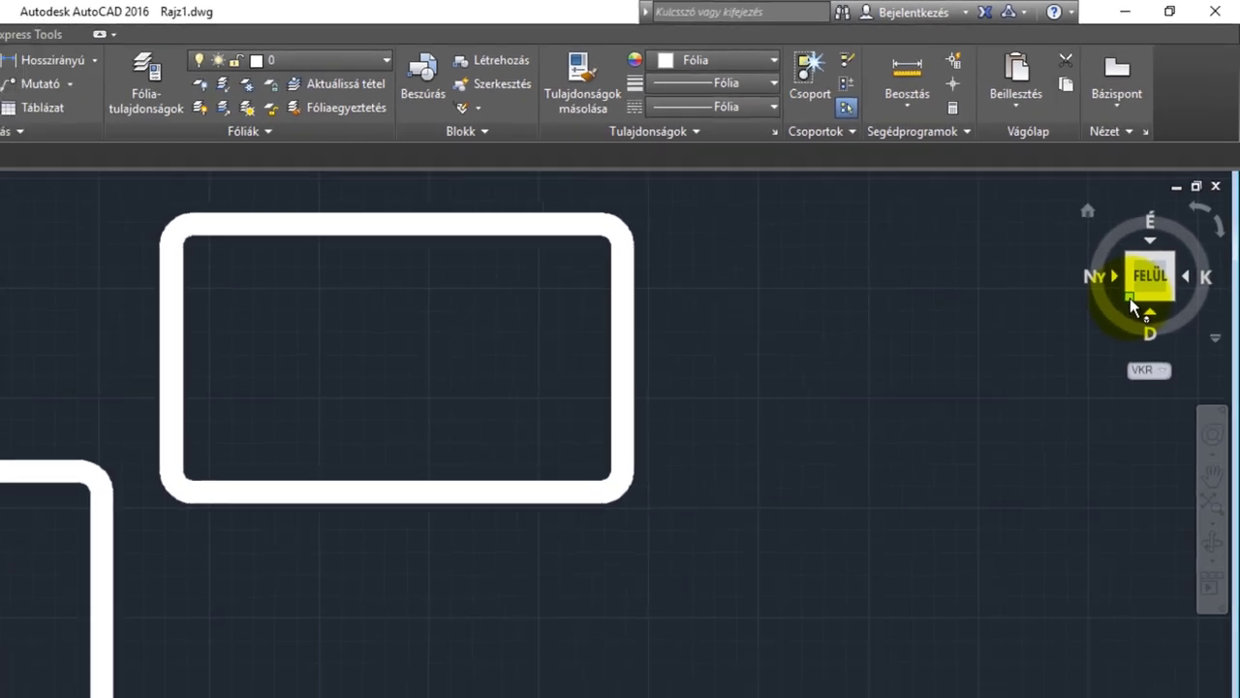
- Tilt to an isometric view with the ViewCube and orbit to see the 20-high frame
{"action": "left_click", "coordinate": [1096, 388]}
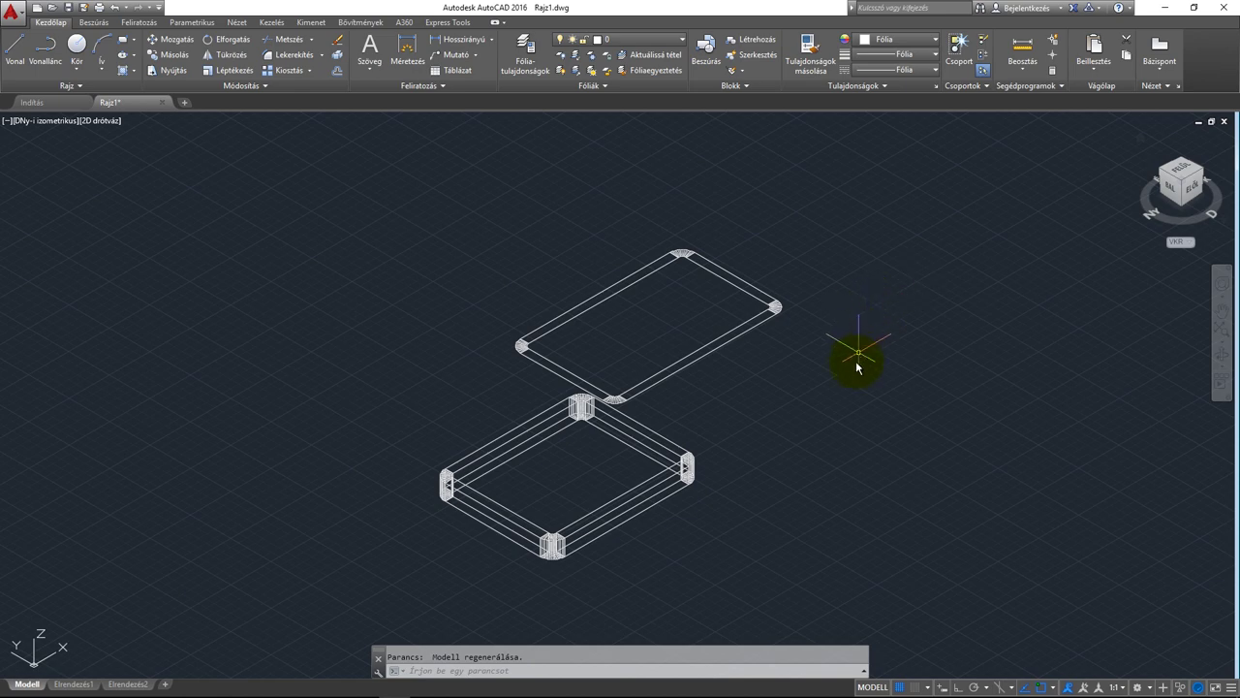
{"action": "mouse_move", "coordinate": [855, 373]}
{"action": "middle_mouse_down"}
{"action": "mouse_move", "coordinate": [866, 356]}
{"action": "mouse_move", "coordinate": [846, 374]}
{"action": "middle_mouse_up"}
{"action": "scroll", "coordinate": [756, 435], "scroll_direction": "up", "scroll_amount": 2}
{"action": "mouse_move", "coordinate": [753, 435]}
{"action": "middle_mouse_down"}
{"action": "mouse_move", "coordinate": [745, 410]}
{"action": "mouse_move", "coordinate": [753, 417]}
{"action": "mouse_move", "coordinate": [714, 410]}
{"action": "middle_mouse_up"}
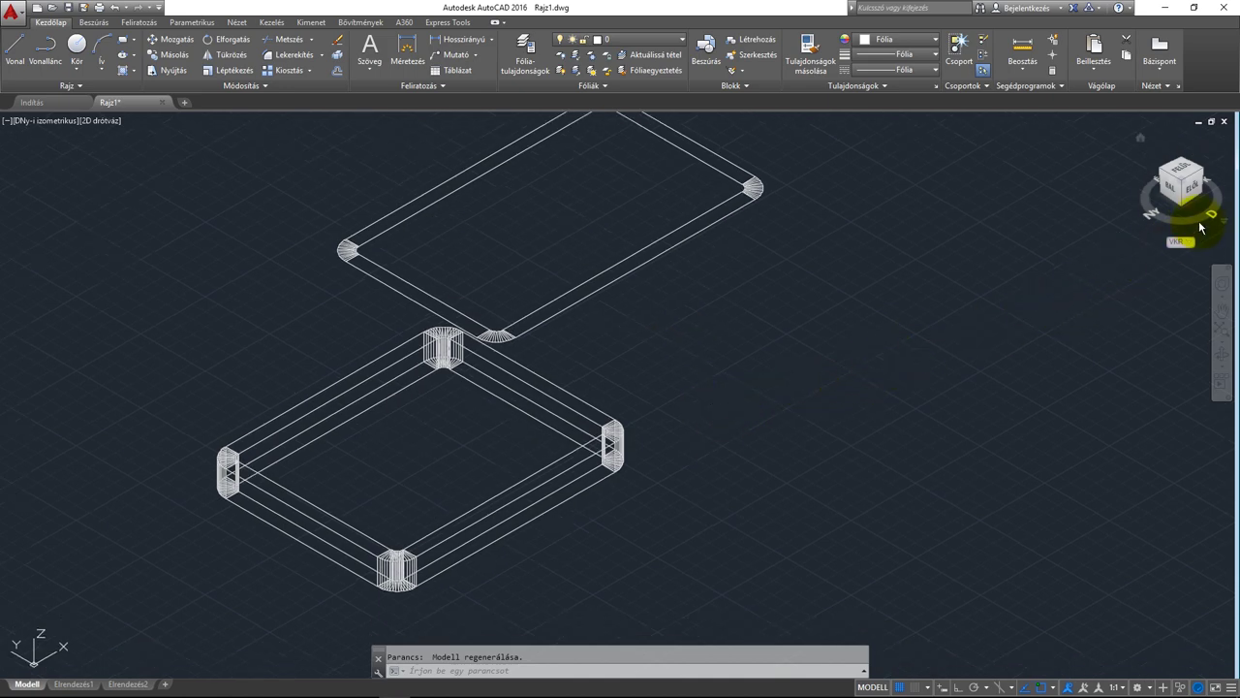
{"action": "left_click_drag", "start_coordinate": [1184, 234], "coordinate": [1158, 224]}
{"action": "mouse_move", "coordinate": [1115, 225]}
{"action": "middle_mouse_down", "text": "shift"}
{"action": "mouse_move", "coordinate": [941, 260]}
{"action": "mouse_move", "coordinate": [705, 265]}
{"action": "mouse_move", "coordinate": [891, 233]}
{"action": "middle_mouse_up", "text": "shift"}
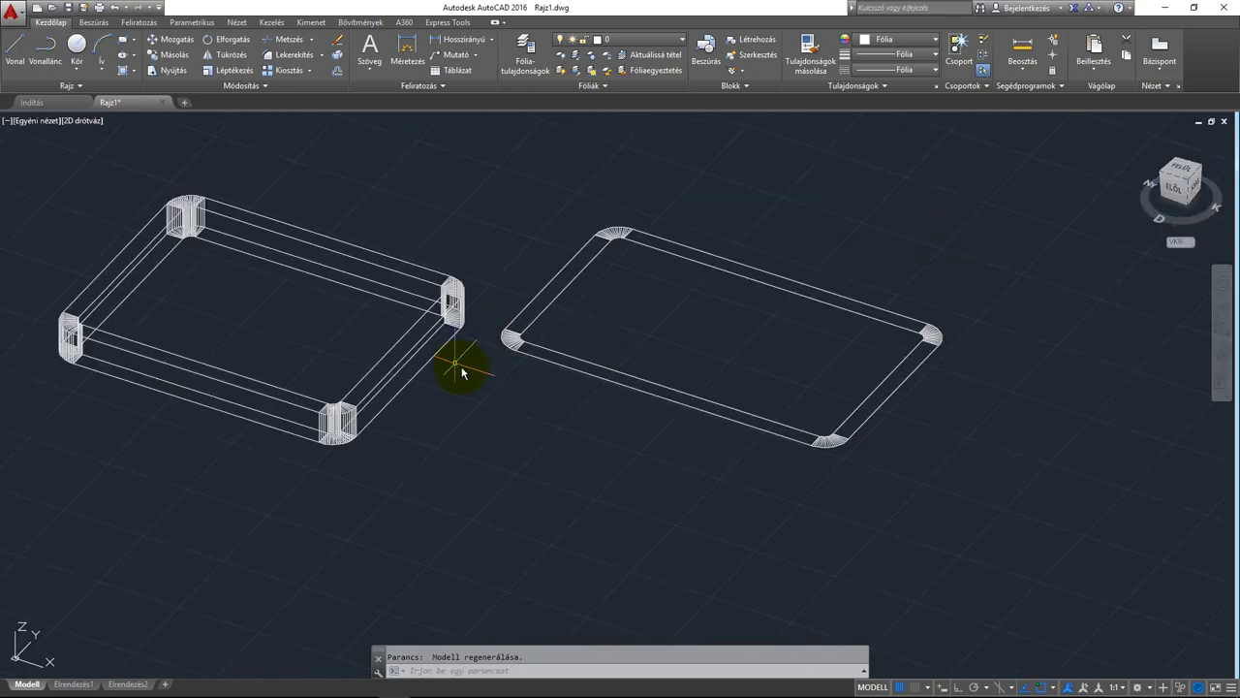
{"action": "middle_click_drag", "start_coordinate": [553, 430], "coordinate": [635, 473]}
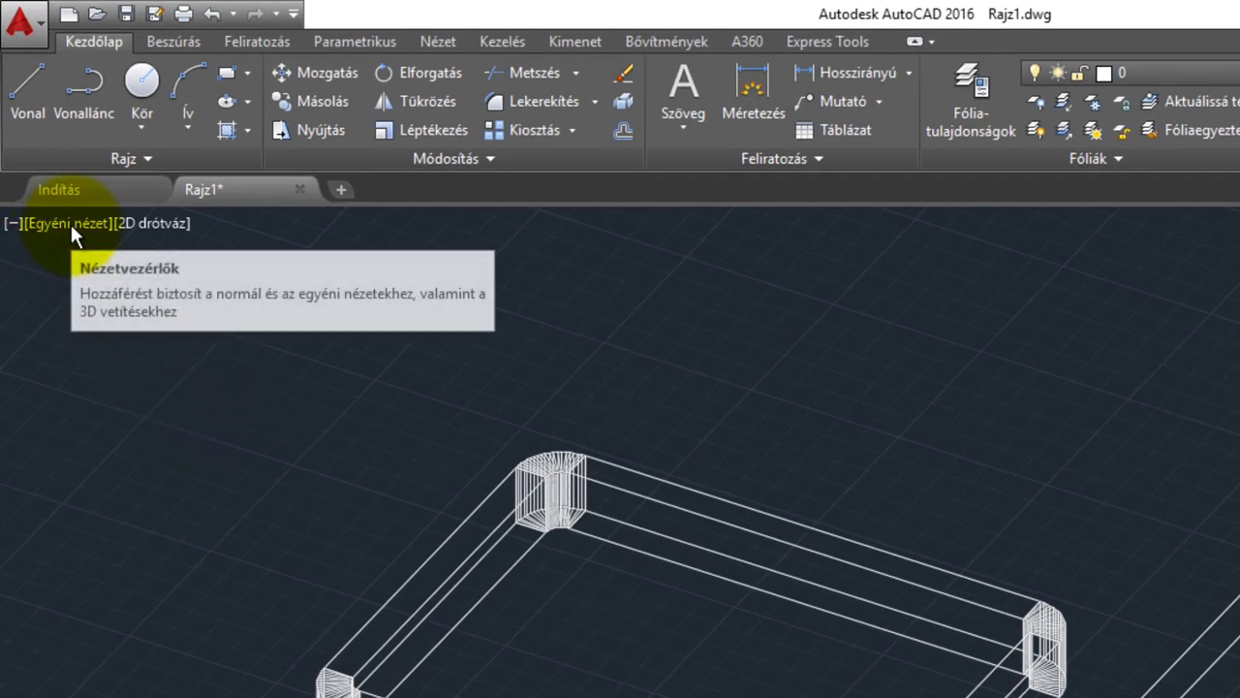
- Switch to DNy-i izometrikus (southwest isometric) view with the Koncepcionális visual style
{"action": "left_click", "coordinate": [71, 224]}
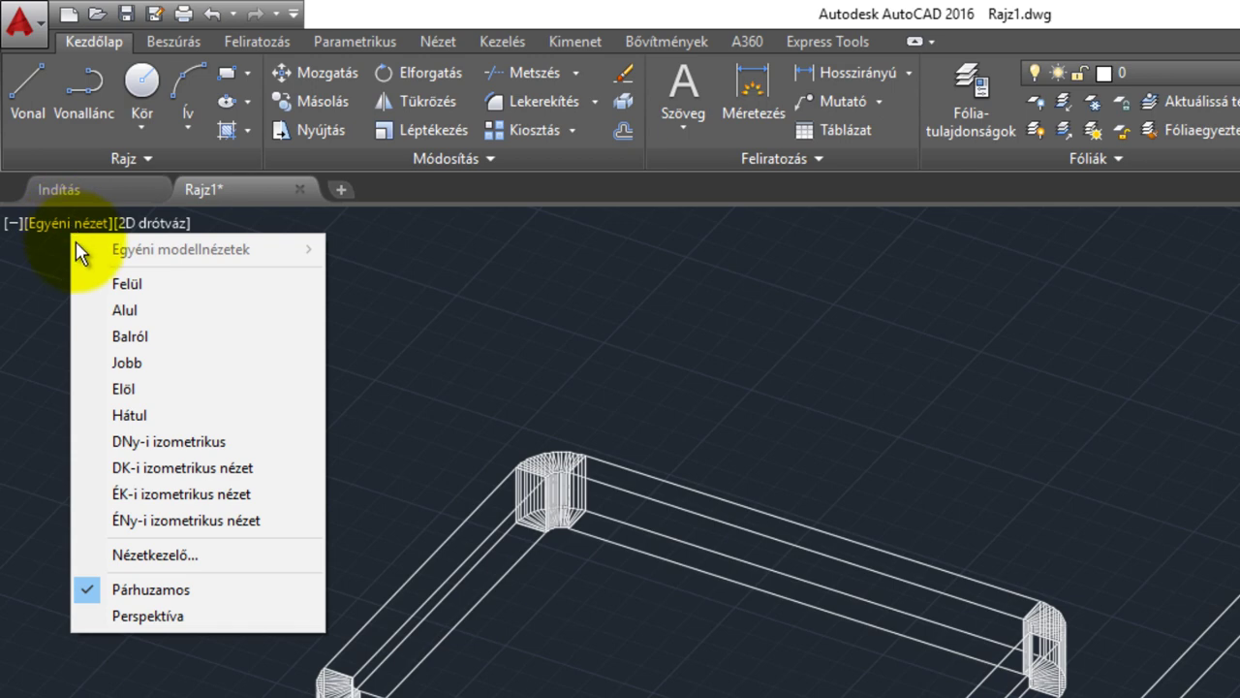
{"action": "left_click", "coordinate": [144, 441]}
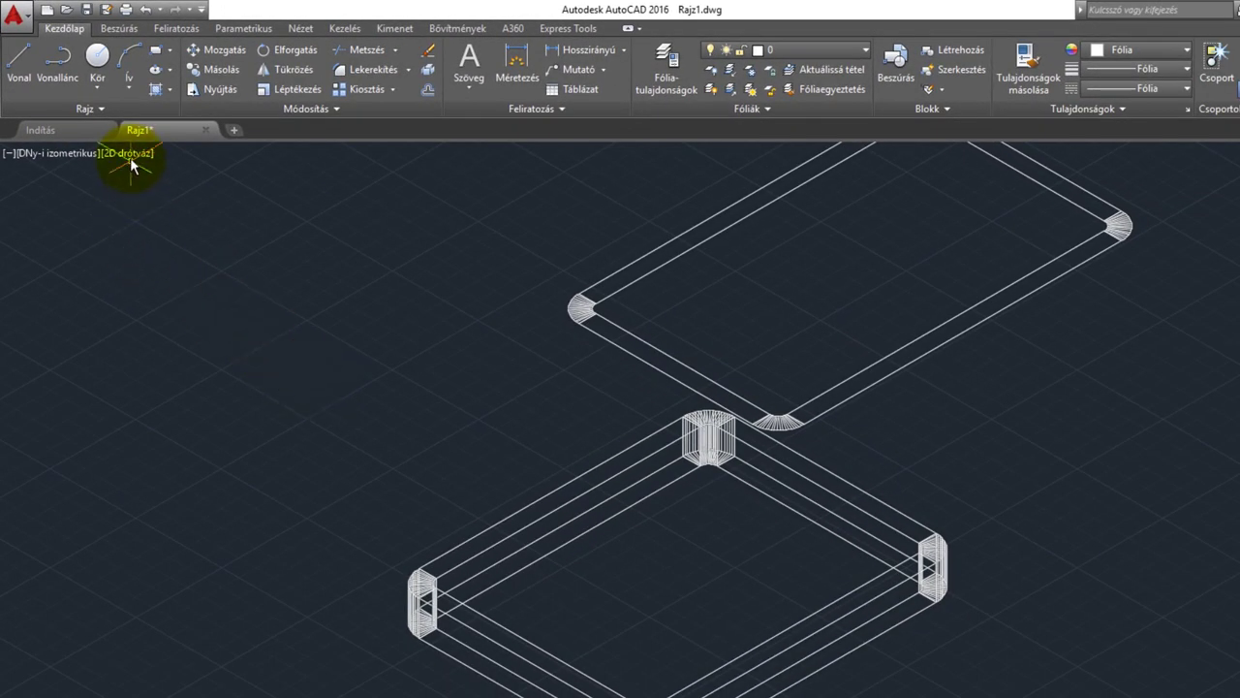
{"action": "left_click", "coordinate": [130, 155]}
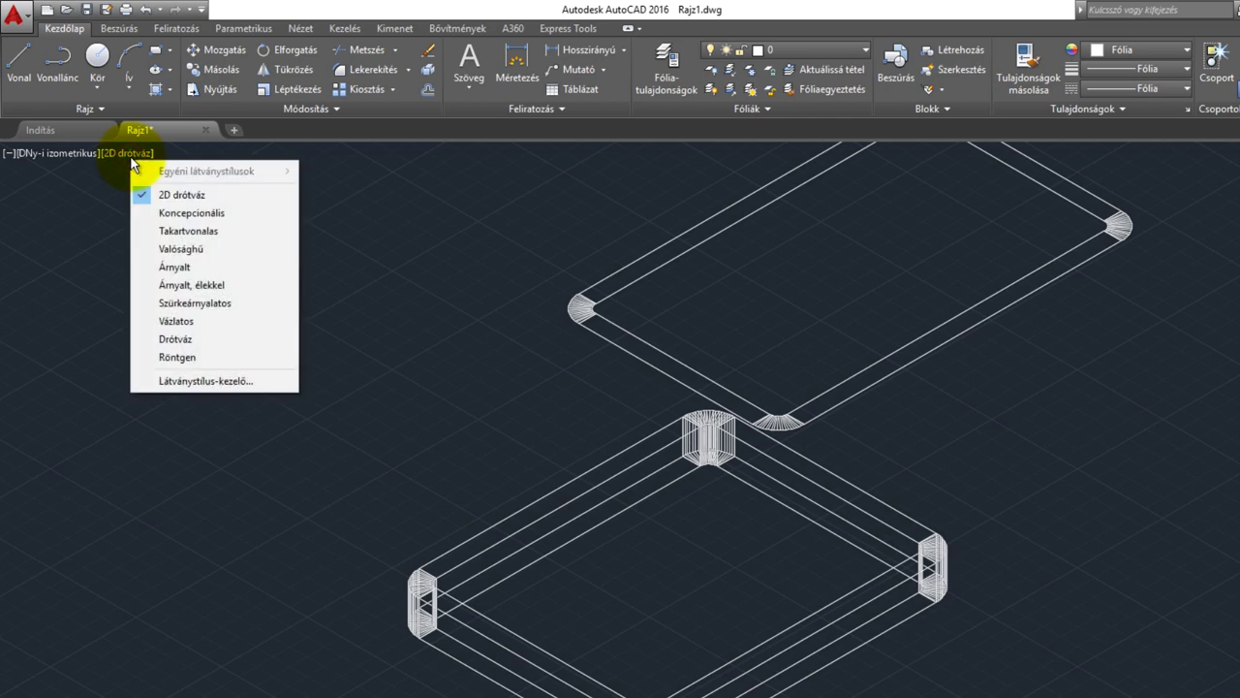
{"action": "left_click", "coordinate": [179, 215]}
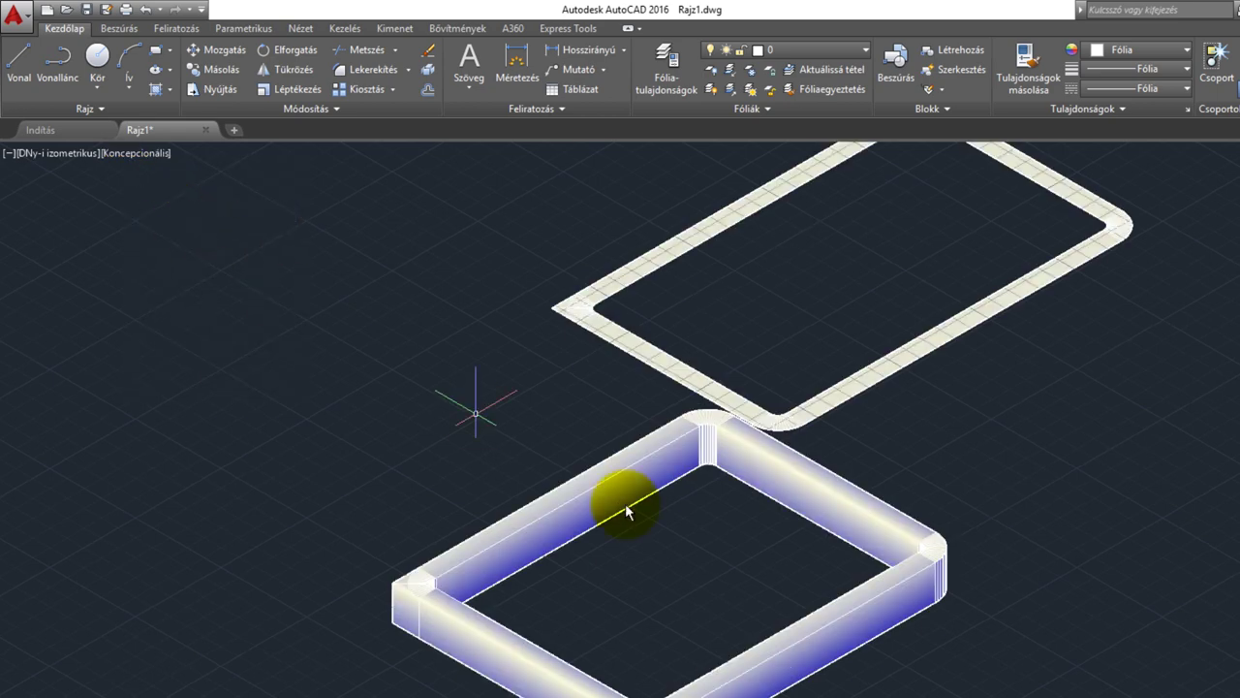
{"action": "scroll", "coordinate": [612, 539], "scroll_direction": "down", "scroll_amount": 1}
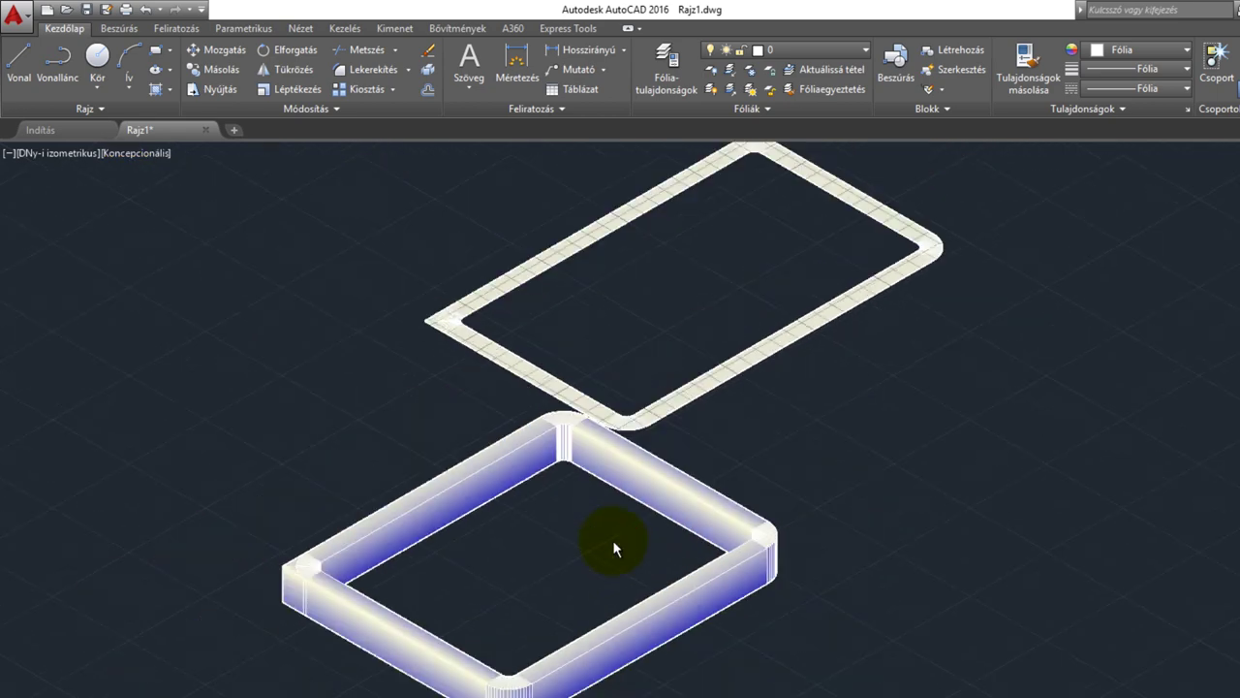
{"action": "left_click_drag", "start_coordinate": [613, 540], "coordinate": [508, 663]}
{"action": "middle_click_drag", "start_coordinate": [512, 636], "coordinate": [465, 659]}
- Color the upper flat rounded rectangle yellow
{"action": "left_click", "coordinate": [628, 433]}
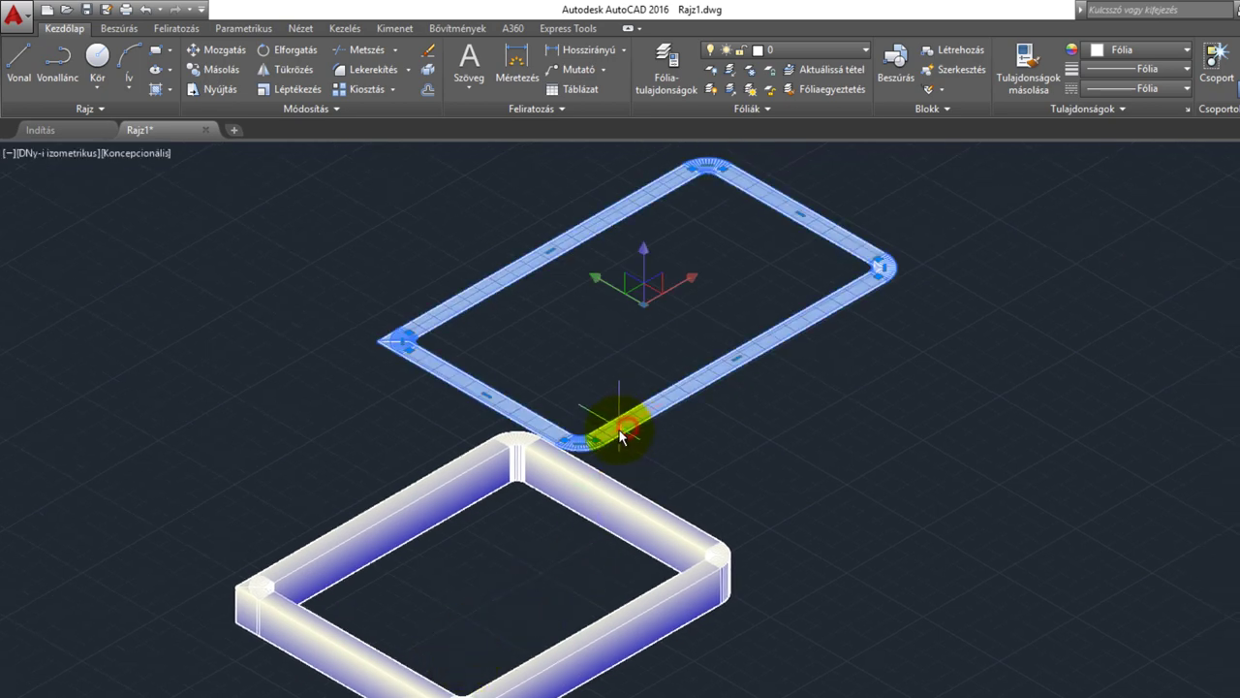
{"action": "left_click", "coordinate": [1138, 49]}
{"action": "left_click", "coordinate": [1108, 121]}
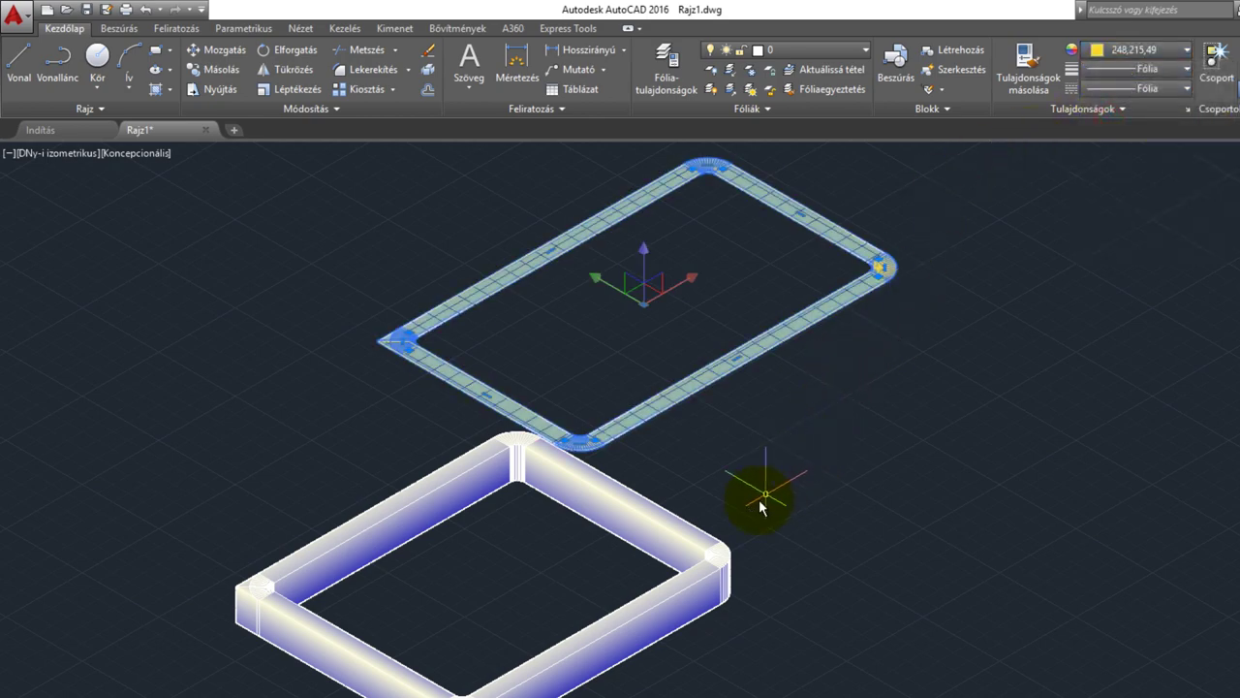
{"action": "key", "text": "Escape"}
- Color the lower raised frame green and recentre both frames in view
{"action": "left_click", "coordinate": [698, 548]}
{"action": "left_click", "coordinate": [1115, 53]}
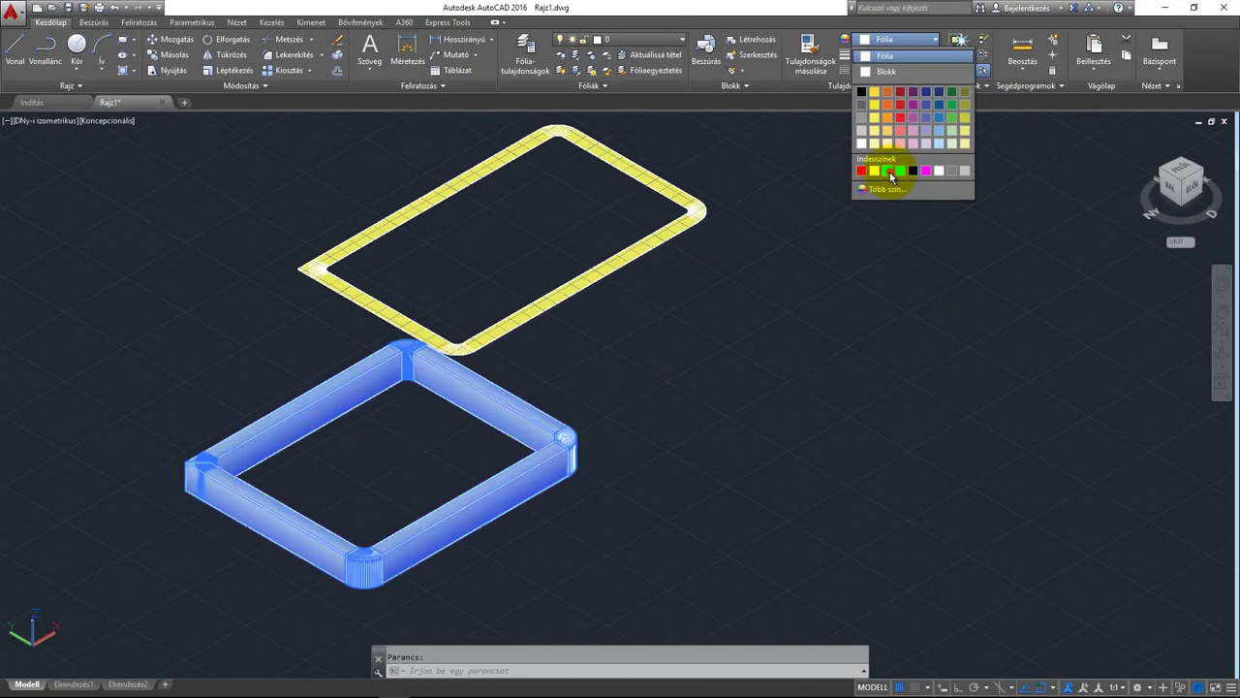
{"action": "left_click", "coordinate": [891, 172]}
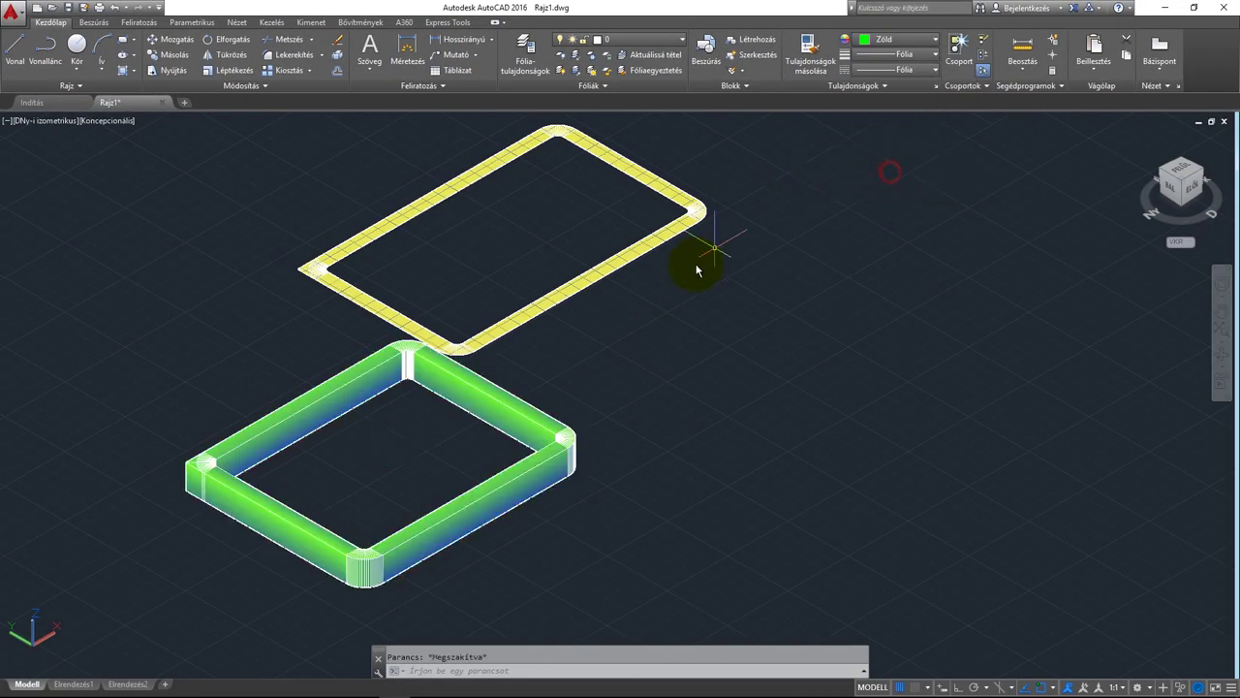
{"action": "scroll", "coordinate": [601, 324], "scroll_direction": "up", "scroll_amount": 1}
{"action": "scroll", "coordinate": [590, 341], "scroll_direction": "up", "scroll_amount": 3}
{"action": "middle_click_drag", "start_coordinate": [592, 347], "coordinate": [725, 327]}
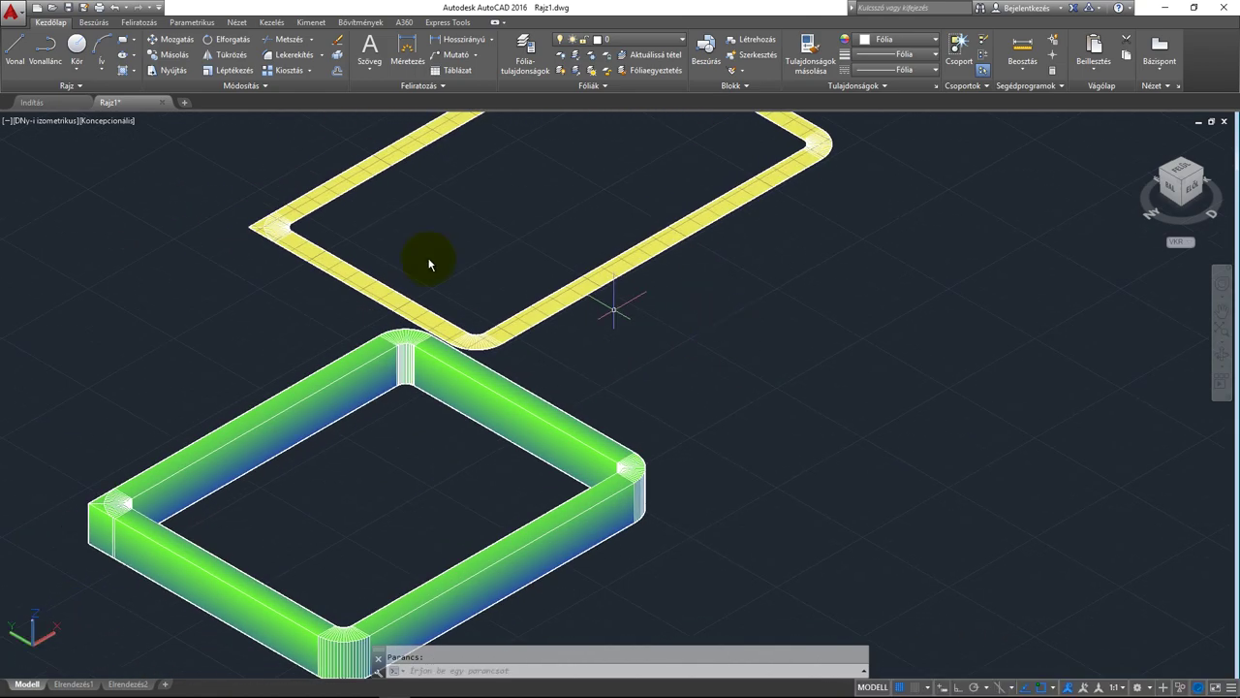
{"action": "left_click", "coordinate": [114, 123]}
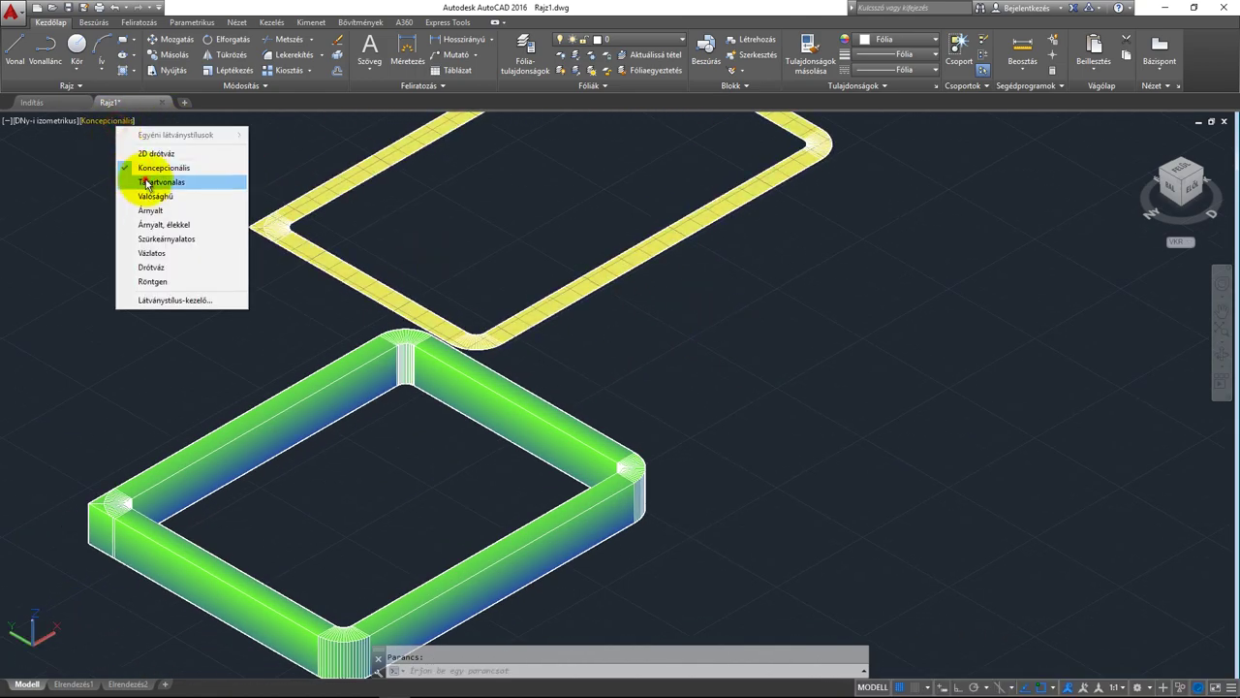
- Show both frames in the Takartvonalas (hidden) style, viewed from directly above
{"action": "left_click", "coordinate": [126, 182]}
{"action": "scroll", "coordinate": [397, 303], "scroll_direction": "down", "scroll_amount": 2}
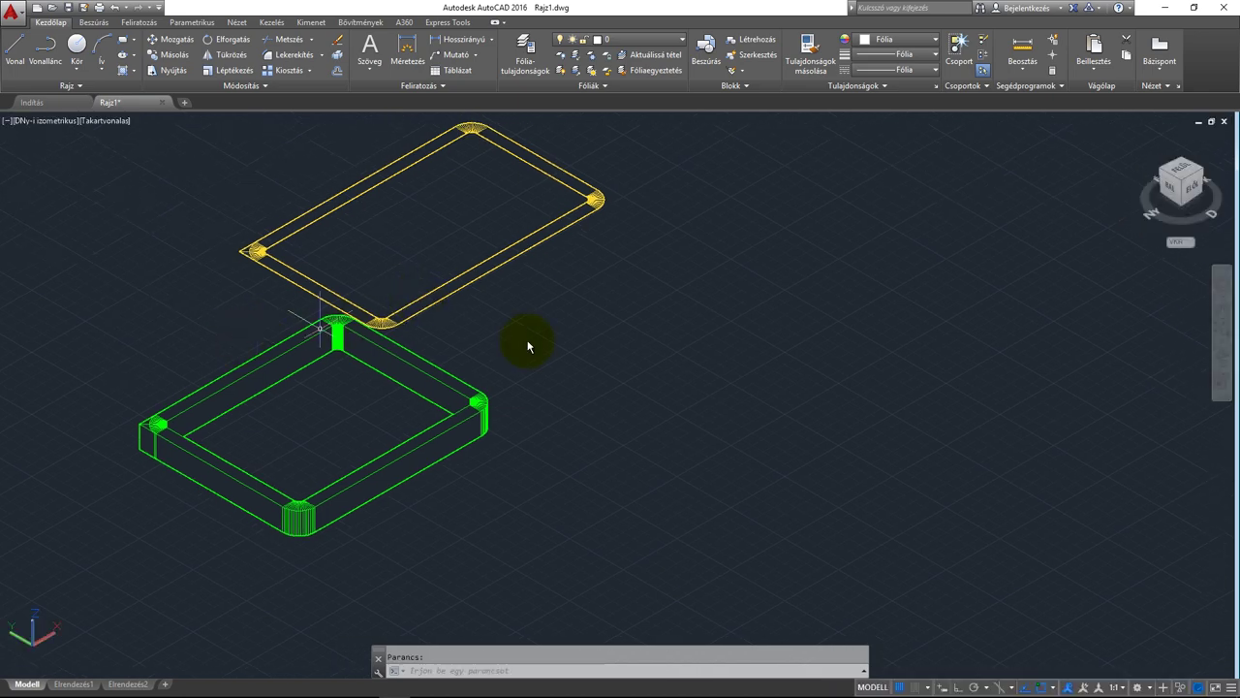
{"action": "left_click", "coordinate": [1196, 196]}
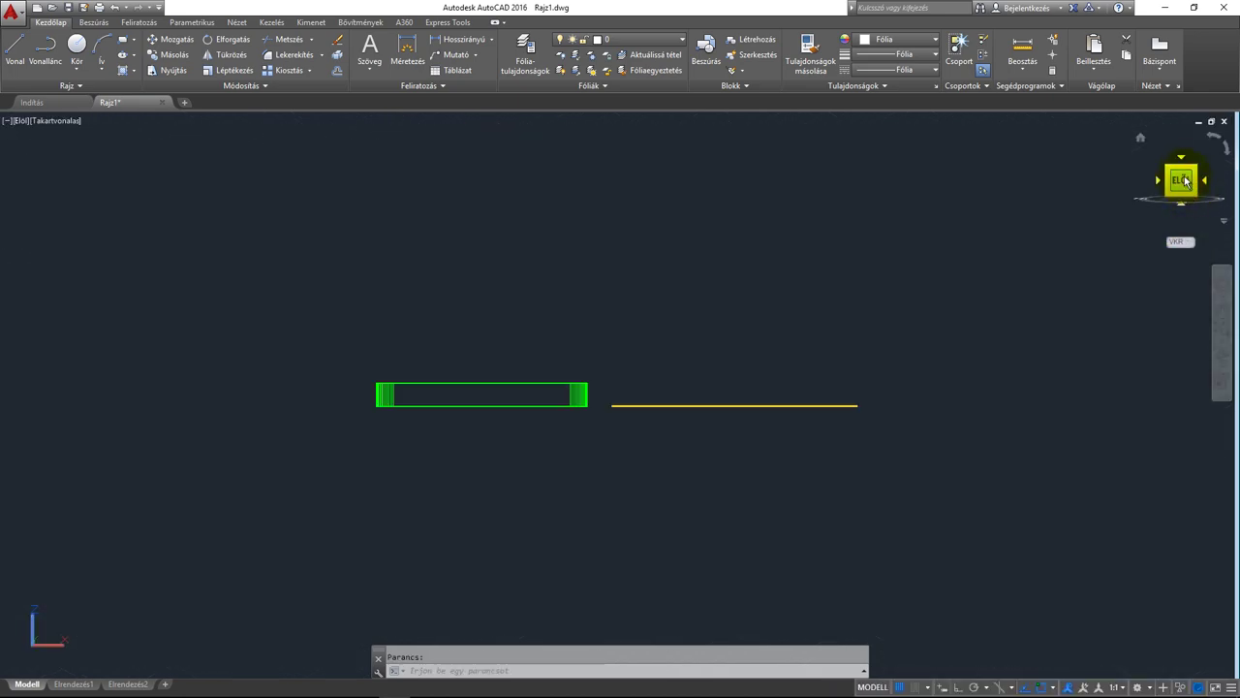
{"action": "left_click", "coordinate": [1186, 165]}
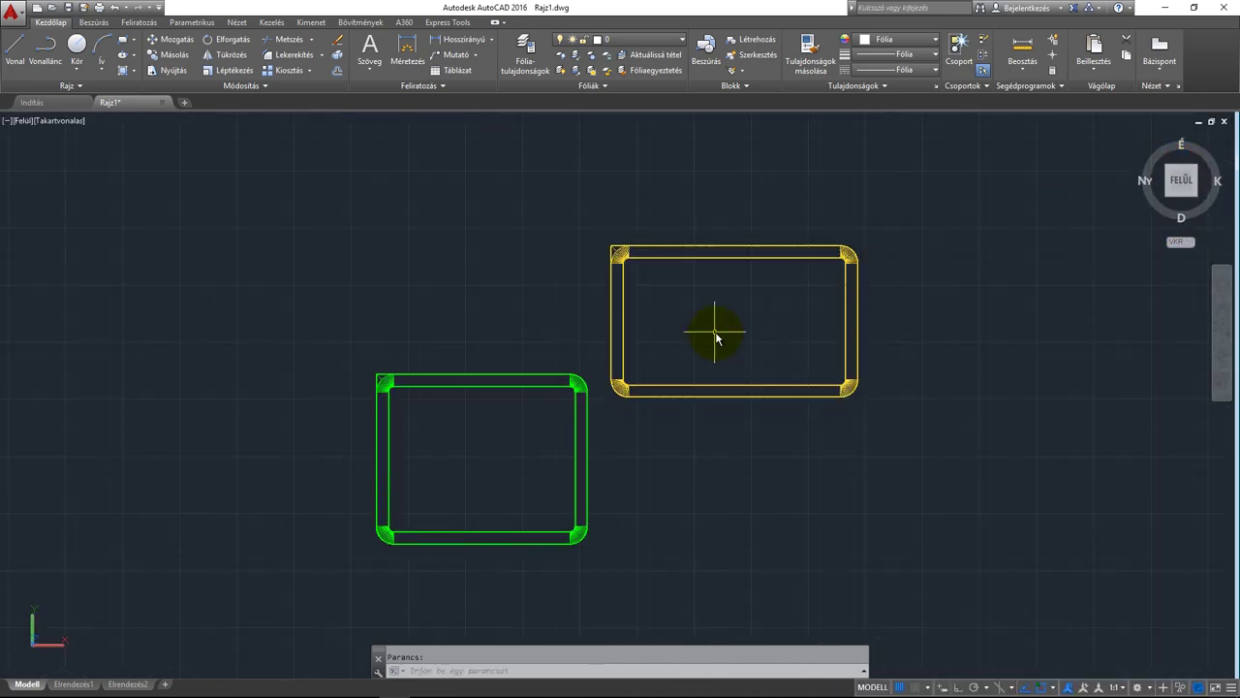
{"action": "scroll", "coordinate": [454, 302], "scroll_direction": "up", "scroll_amount": 2}
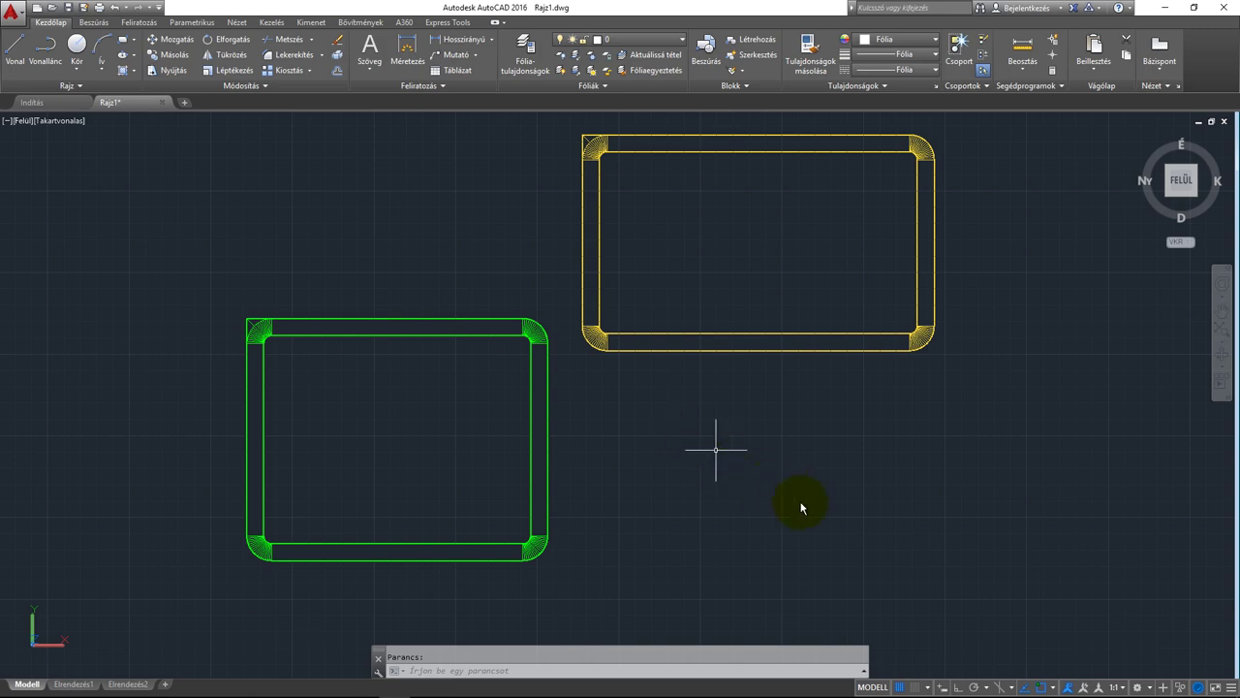
{"action": "left_click", "coordinate": [1011, 612]}
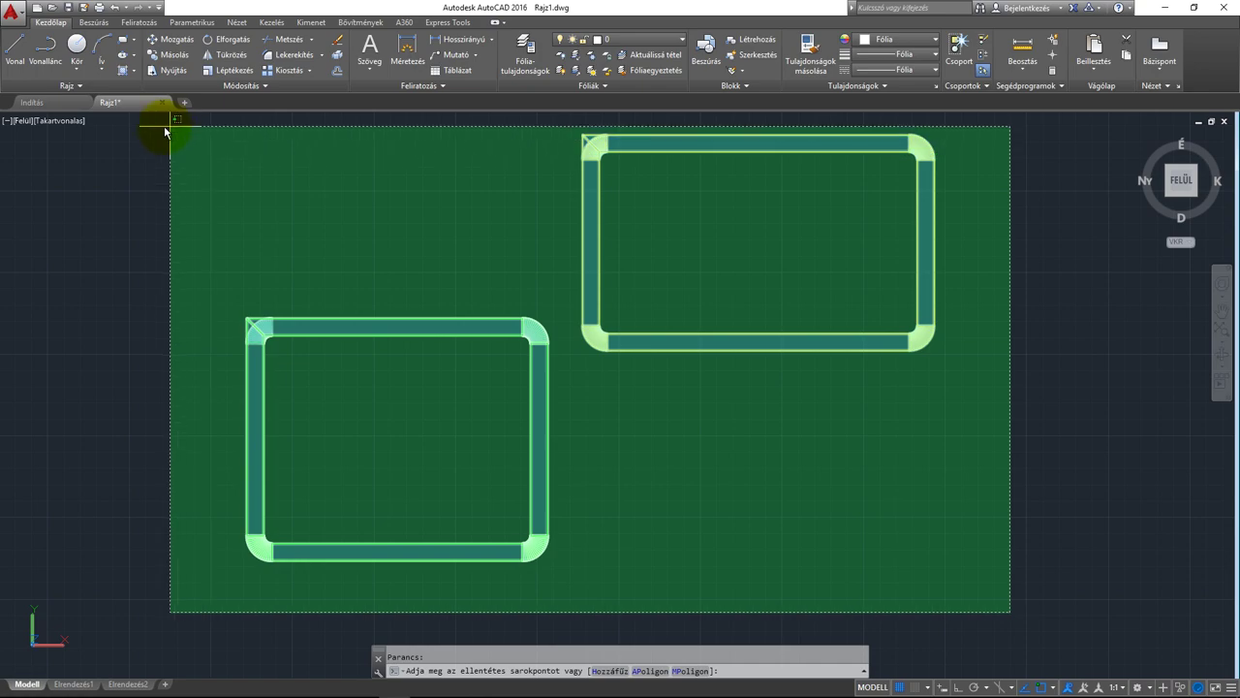
- Delete both frames and set the empty view to Felül (Top) with 2D drótváz style
{"action": "left_click", "coordinate": [163, 127]}
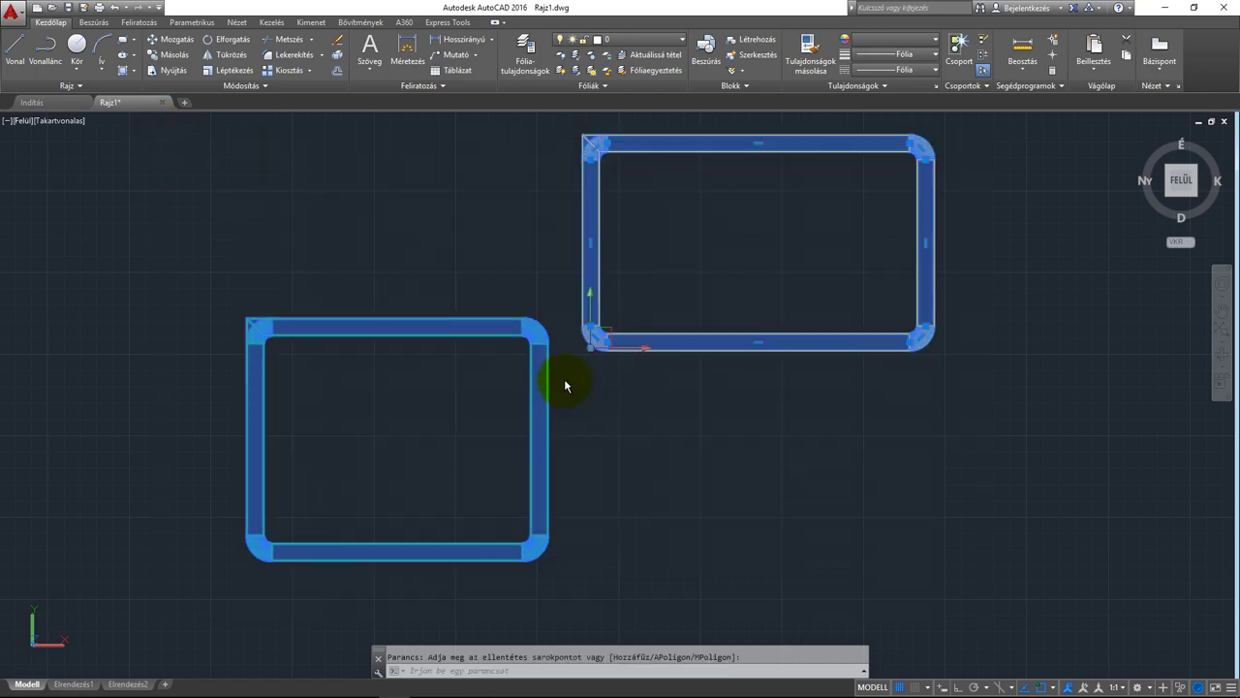
{"action": "key", "text": "Delete"}
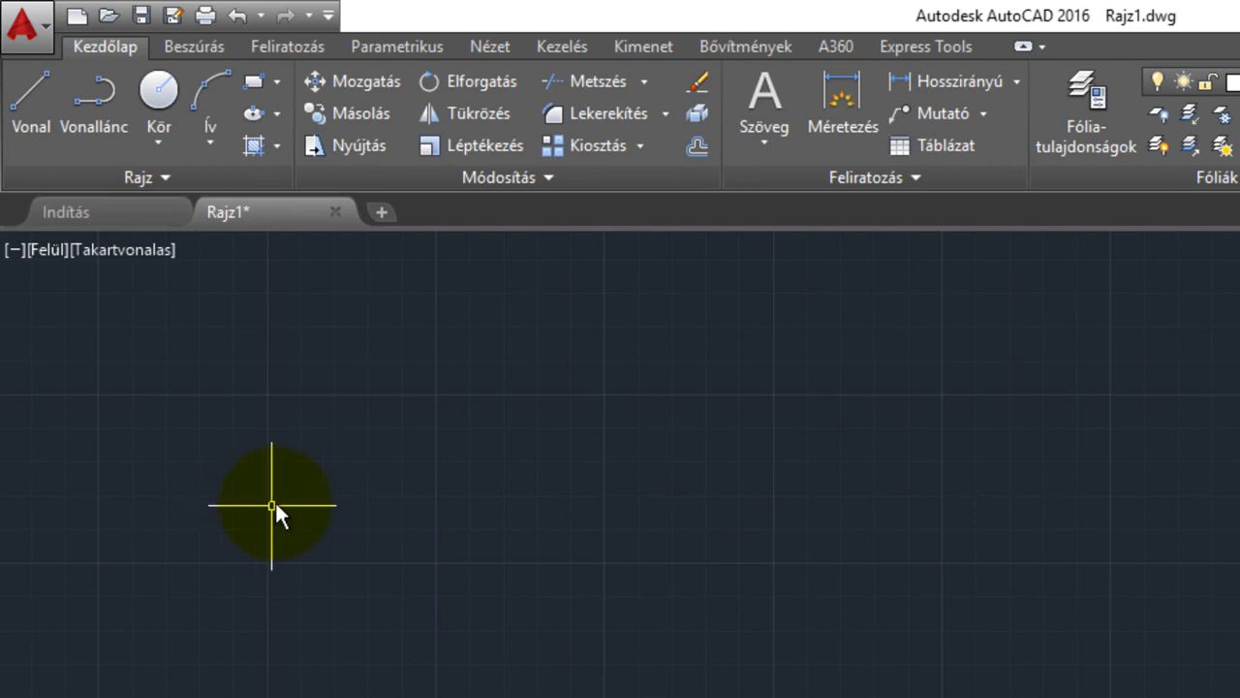
{"action": "left_click", "coordinate": [43, 256]}
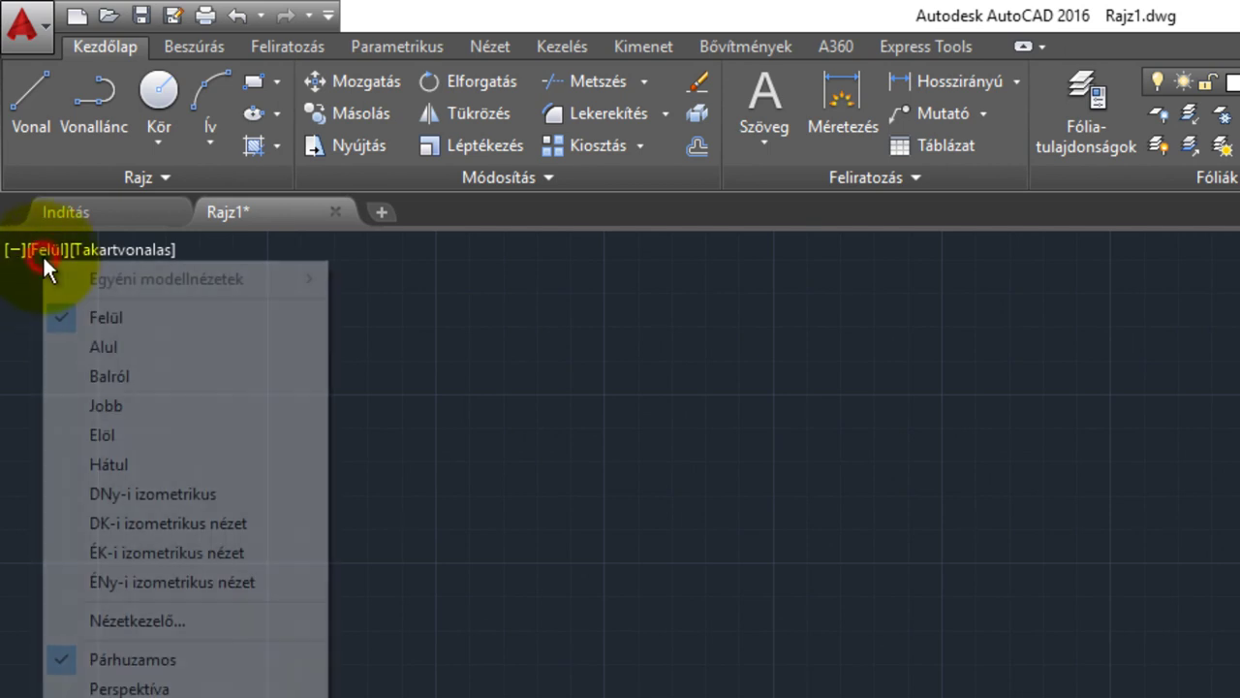
{"action": "left_click", "coordinate": [151, 327]}
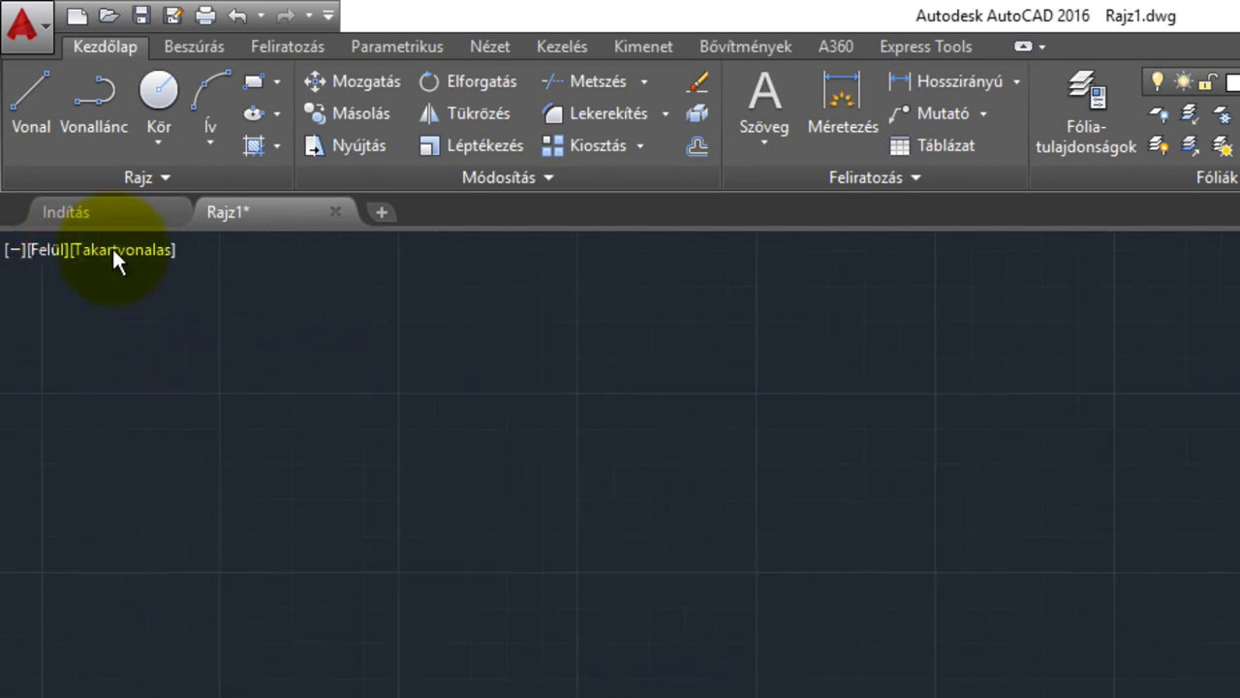
{"action": "left_click", "coordinate": [114, 250]}
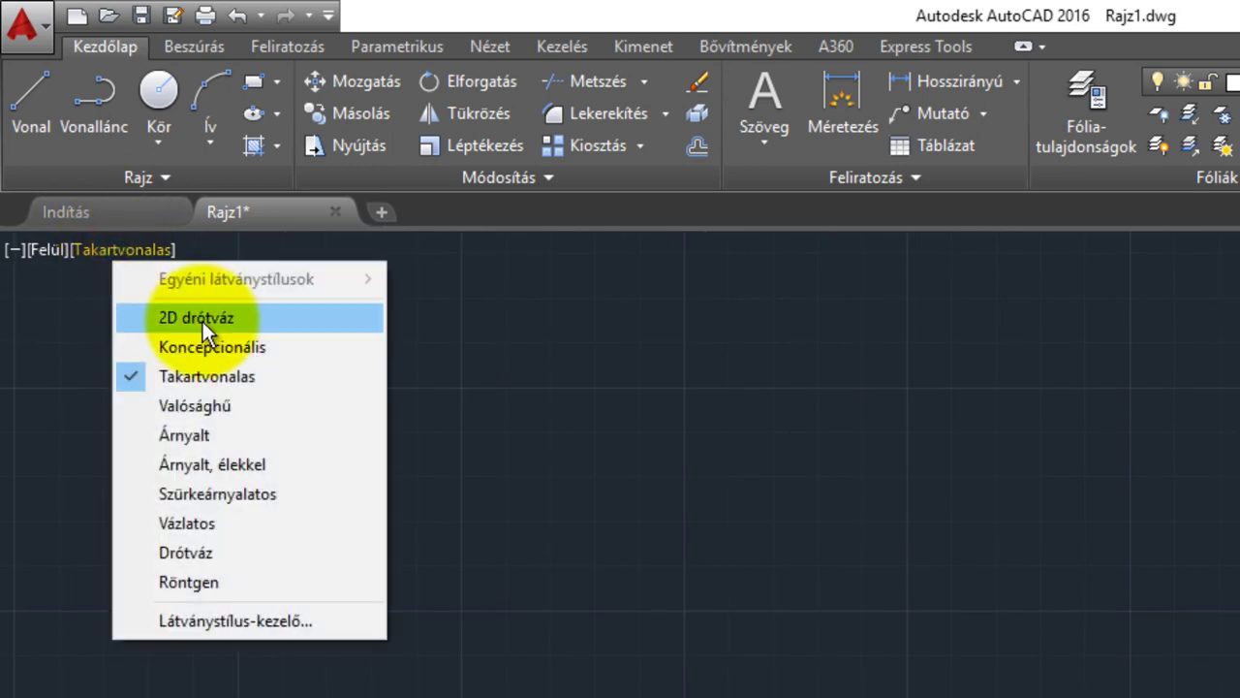
{"action": "left_click", "coordinate": [203, 319]}
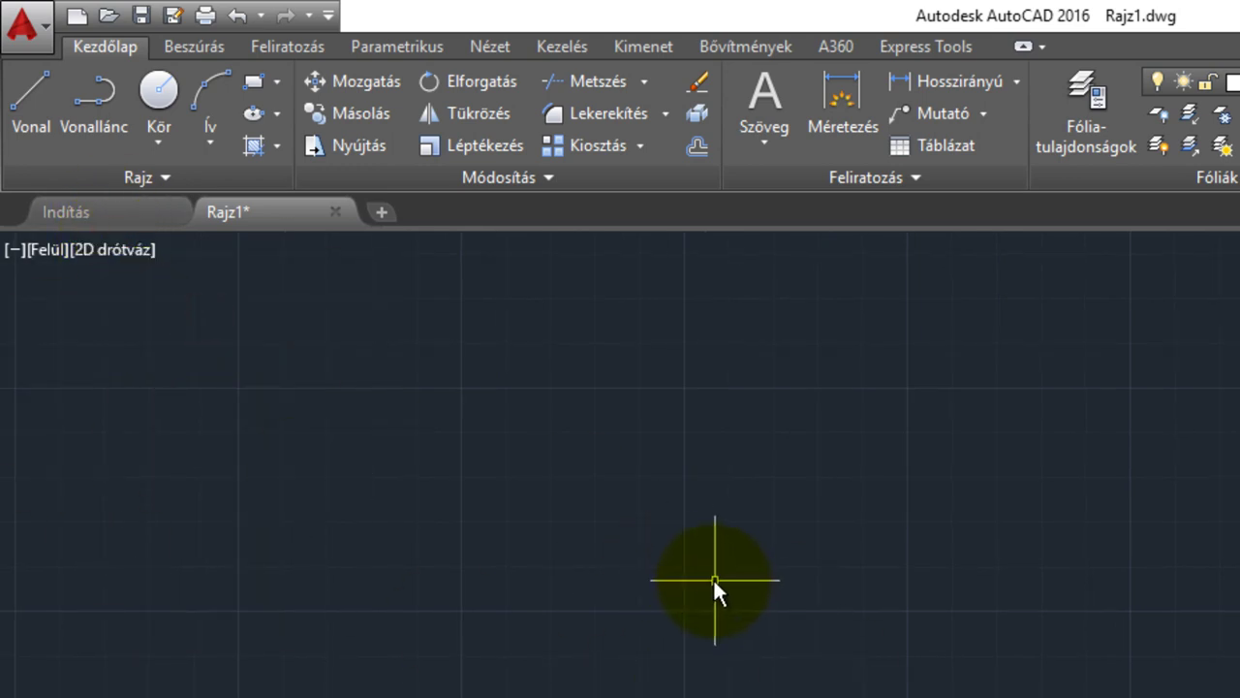
{"action": "mouse_move", "coordinate": [833, 625]}
{"action": "middle_mouse_down"}
{"action": "mouse_move", "coordinate": [878, 609]}
{"action": "mouse_move", "coordinate": [1077, 667]}
{"action": "middle_mouse_up"}
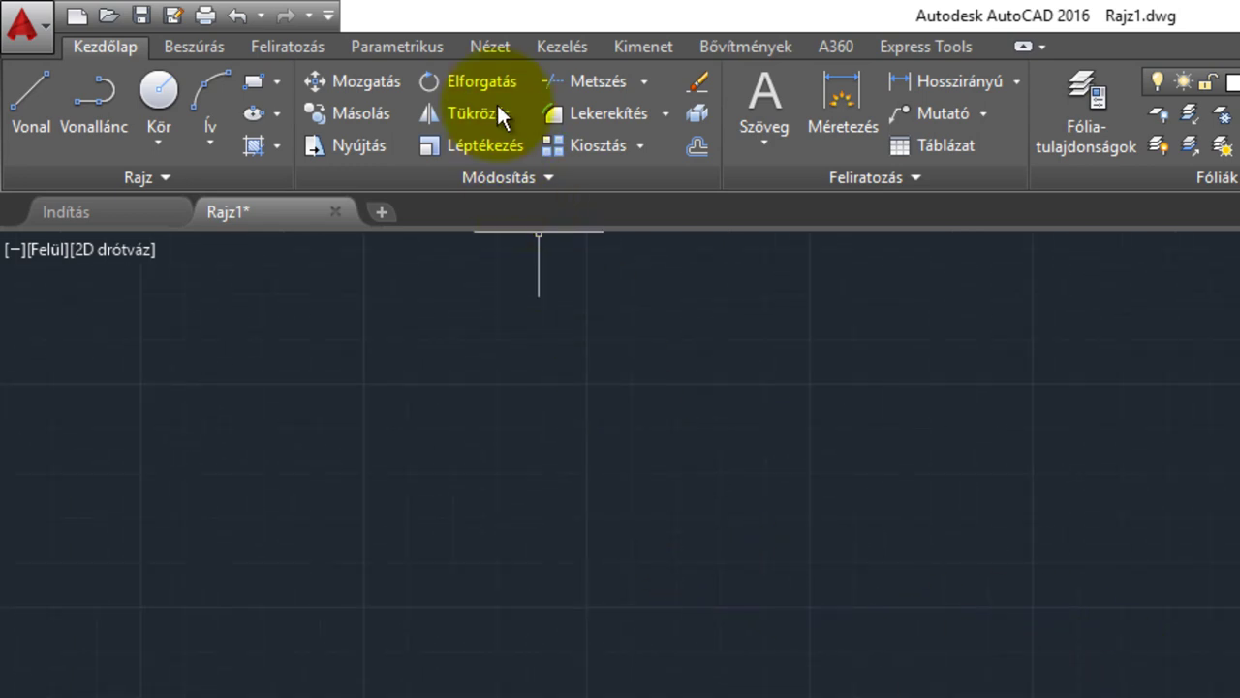
- Split model space into two vertical viewports with Kettő: Függőleges
{"action": "left_click", "coordinate": [489, 46]}
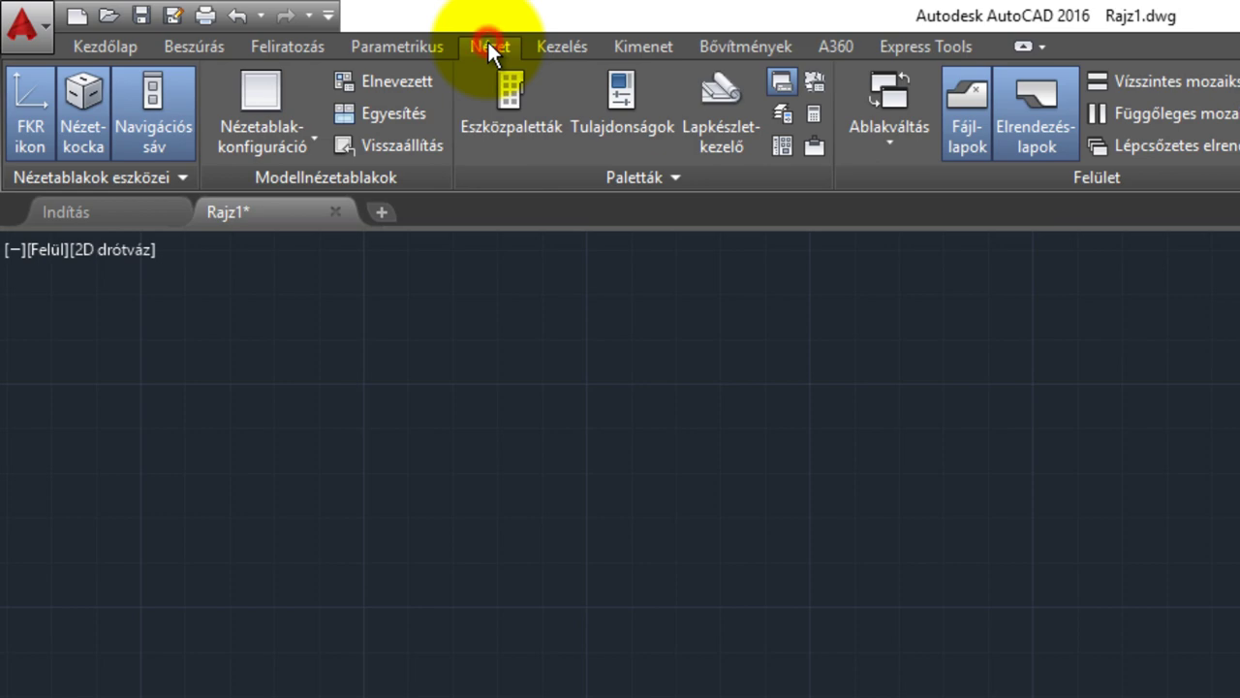
{"action": "left_click", "coordinate": [296, 139]}
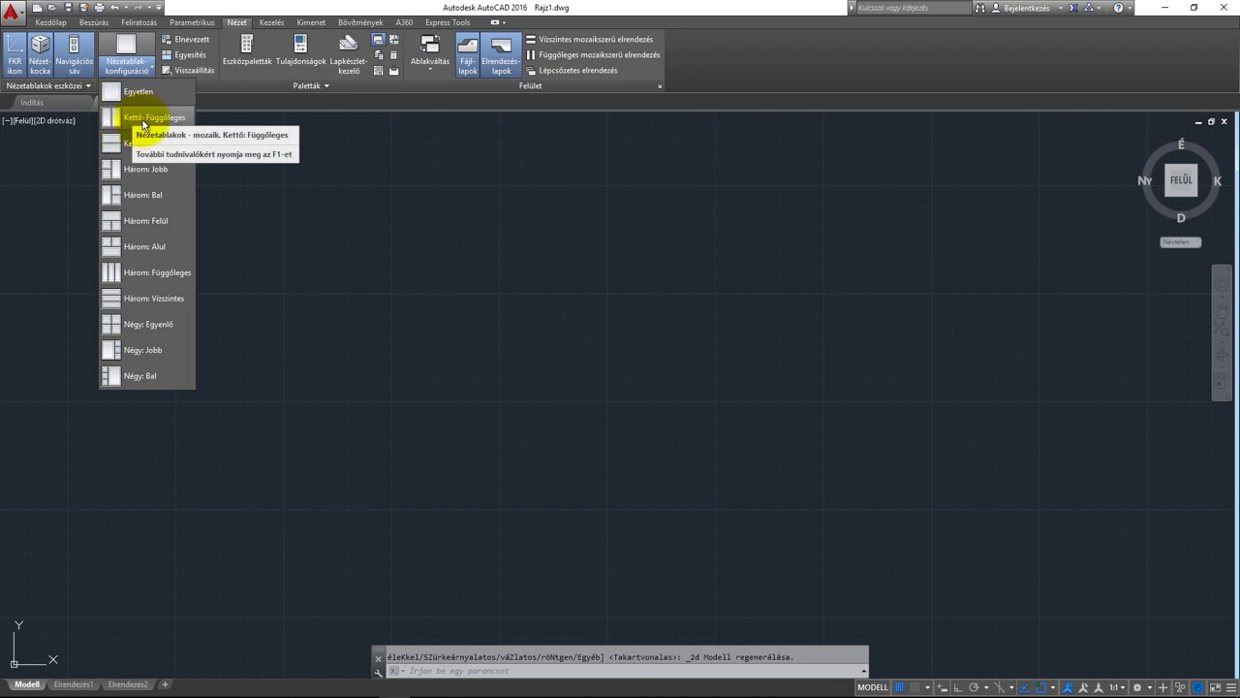
{"action": "left_click", "coordinate": [152, 120]}
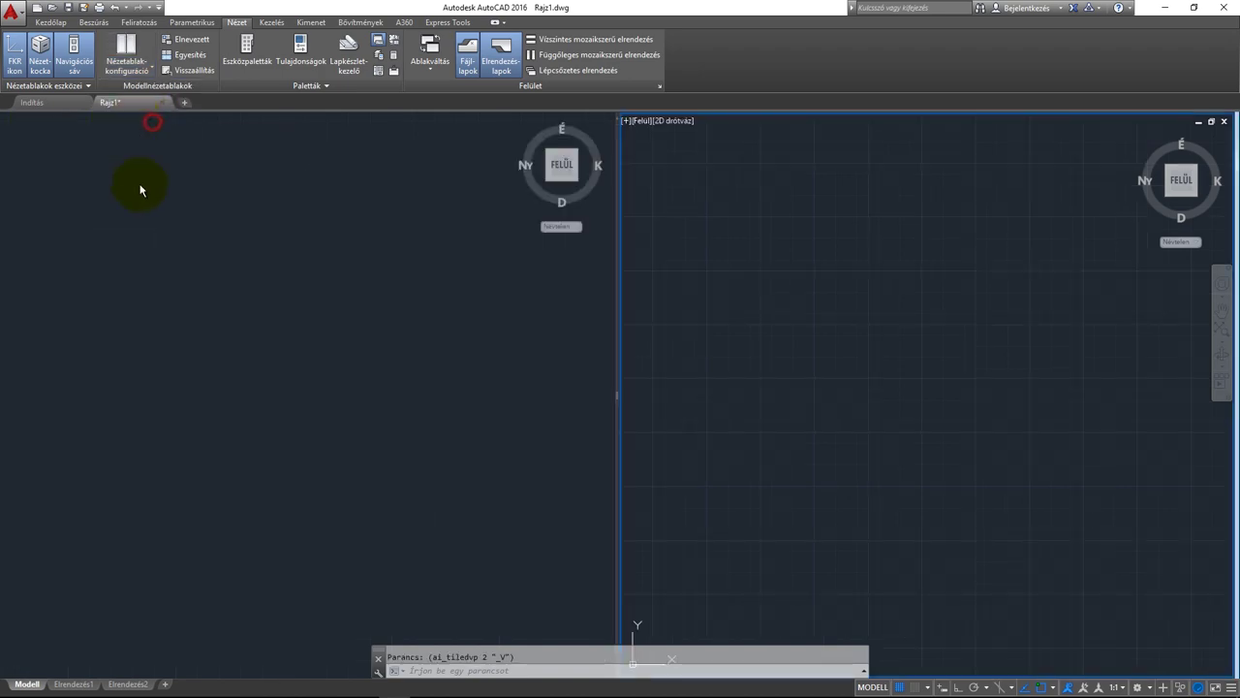
{"action": "left_click", "coordinate": [487, 306]}
{"action": "left_click", "coordinate": [827, 344]}
{"action": "left_click", "coordinate": [475, 329]}
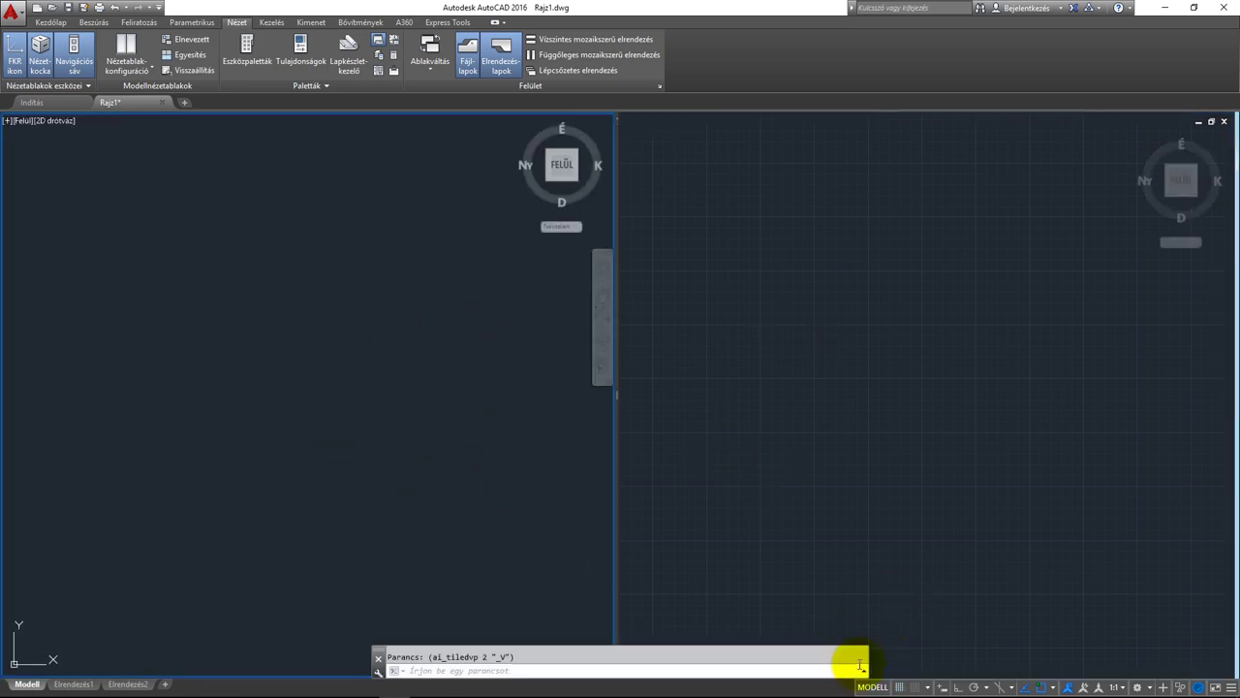
- Turn on the grid in both the left and right viewports
{"action": "left_click", "coordinate": [900, 686]}
{"action": "left_click", "coordinate": [797, 435]}
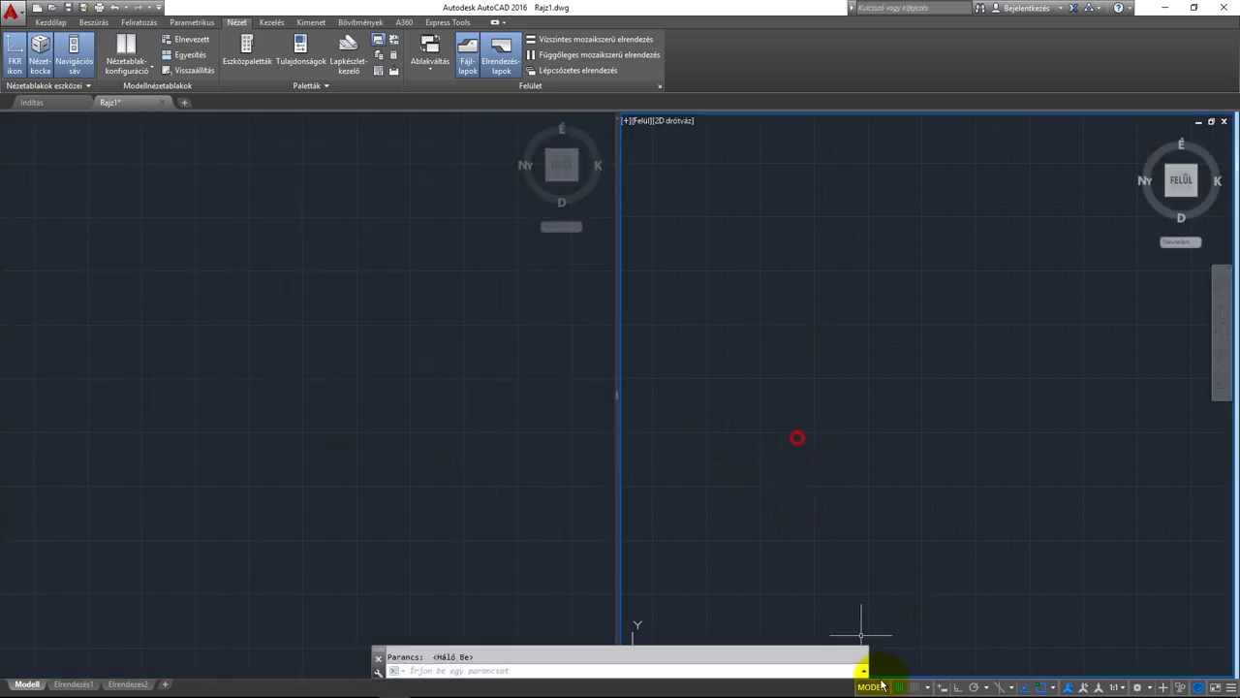
{"action": "left_click", "coordinate": [901, 687]}
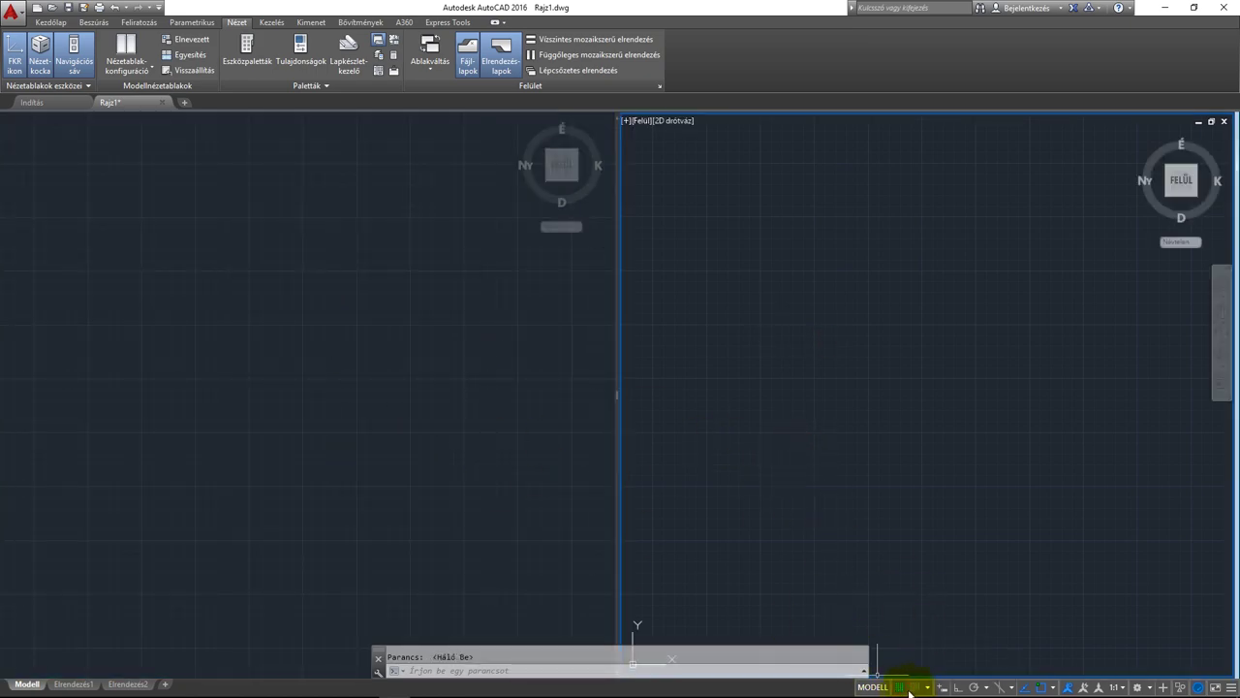
{"action": "left_click", "coordinate": [396, 355]}
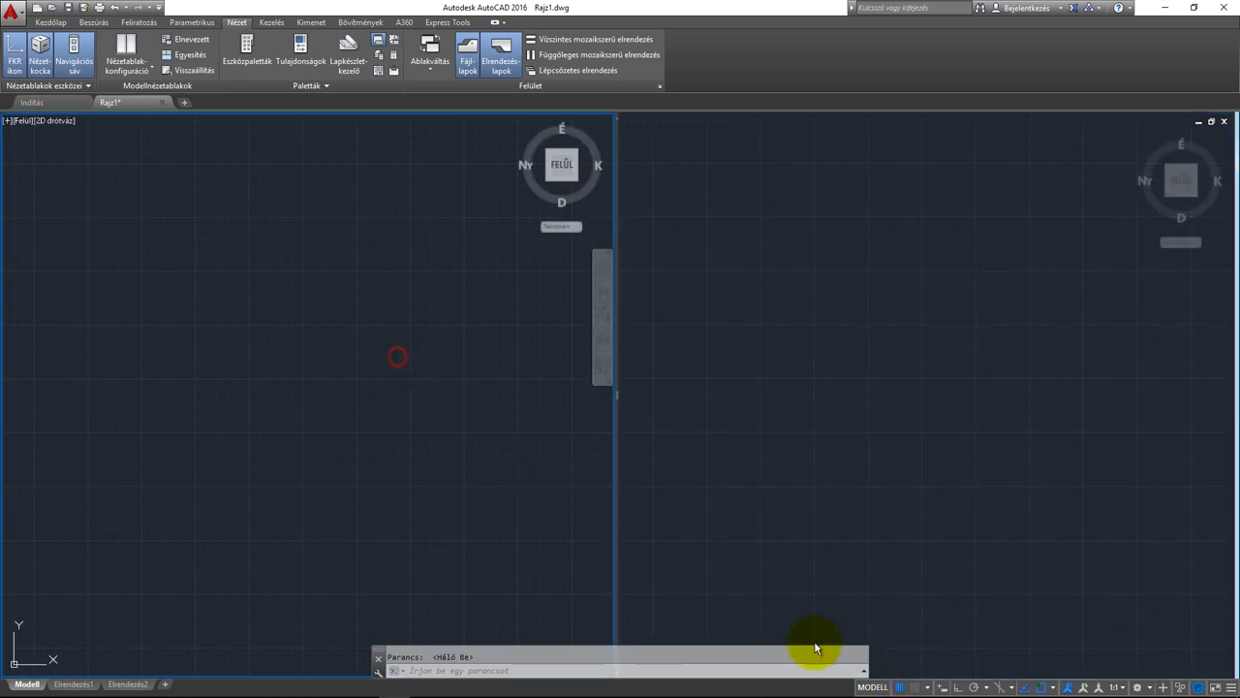
{"action": "left_click", "coordinate": [443, 418]}
{"action": "left_click", "coordinate": [419, 466]}
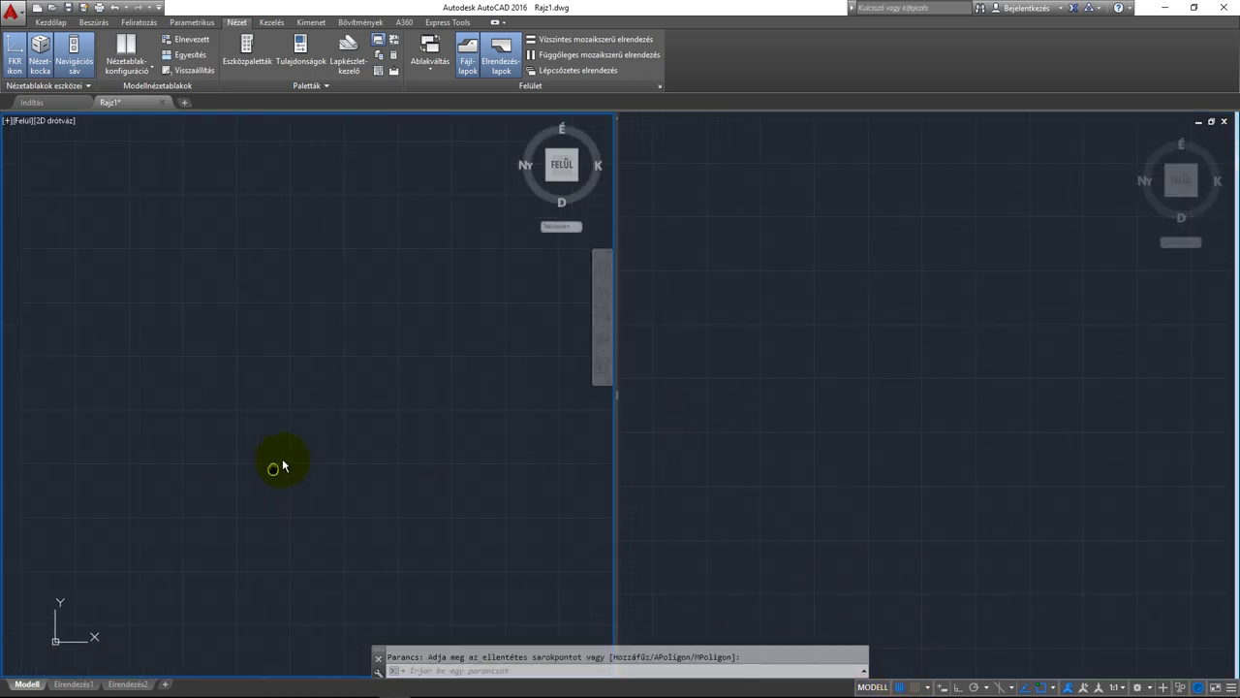
{"action": "left_click", "coordinate": [50, 21]}
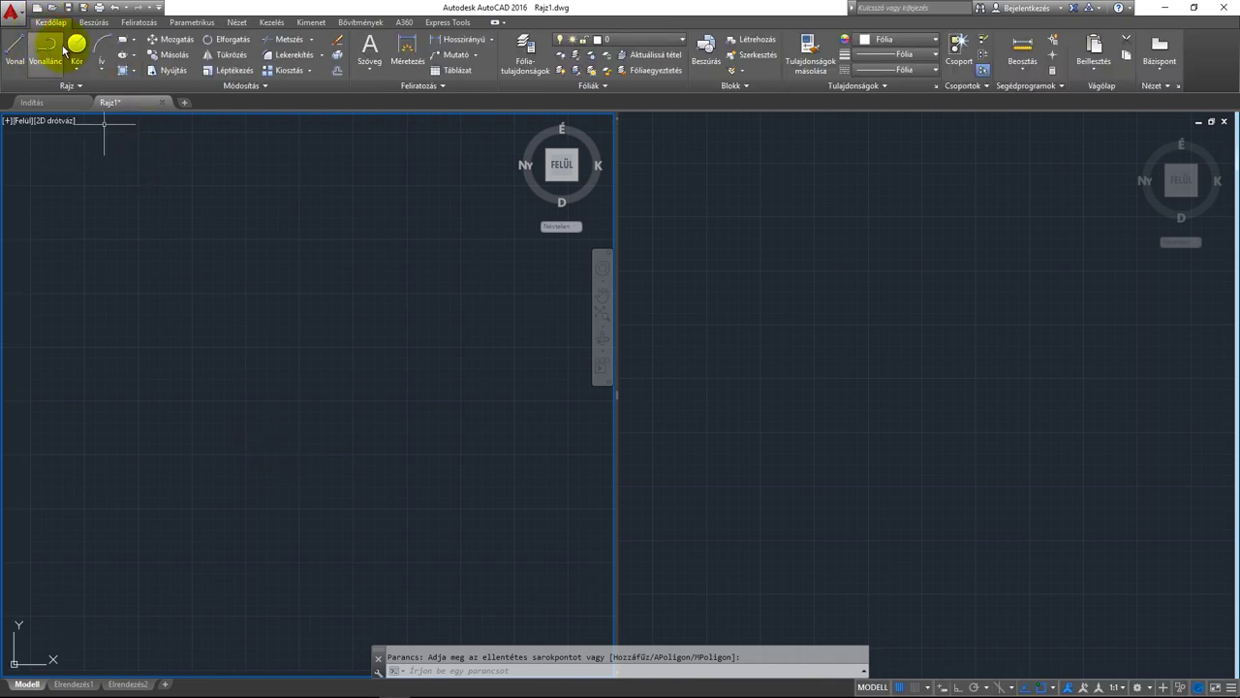
- Draw a circle in the left viewport
{"action": "left_click", "coordinate": [66, 46]}
{"action": "left_click", "coordinate": [175, 380]}
{"action": "left_click", "coordinate": [214, 436]}
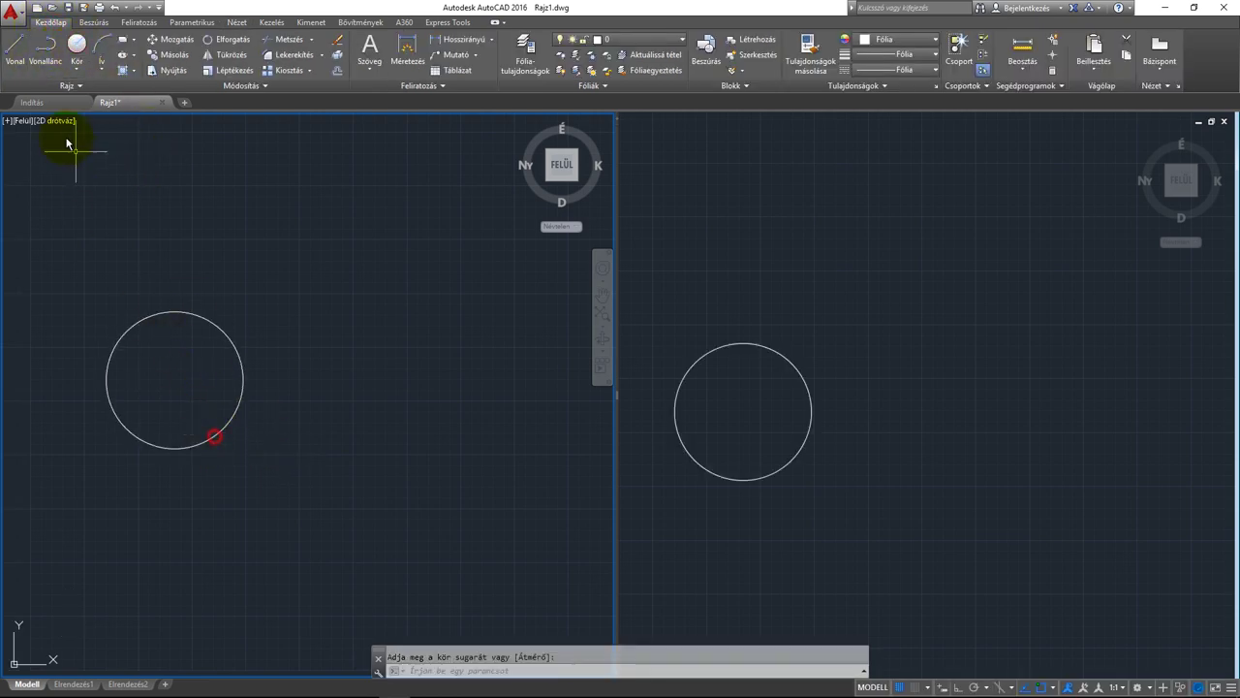
- Draw a slanted line from right of the circle down to the lower right
{"action": "left_click", "coordinate": [16, 48]}
{"action": "left_click", "coordinate": [304, 270]}
{"action": "left_click", "coordinate": [397, 430]}
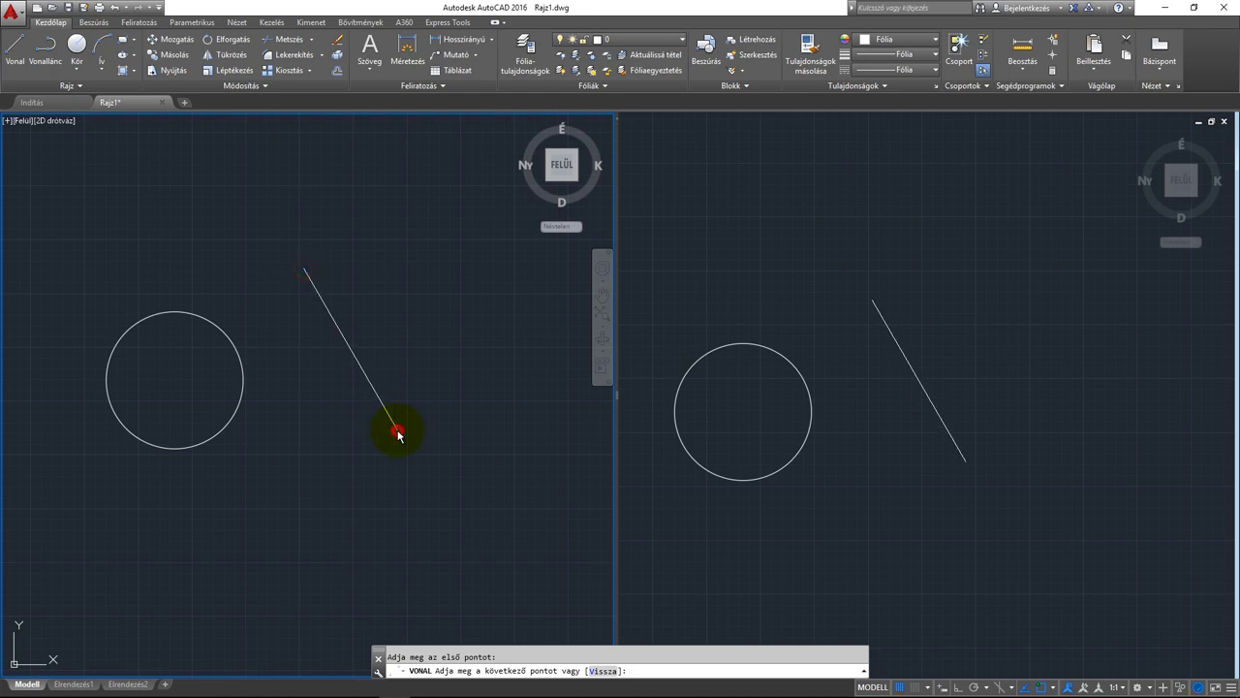
{"action": "key", "text": "Return"}
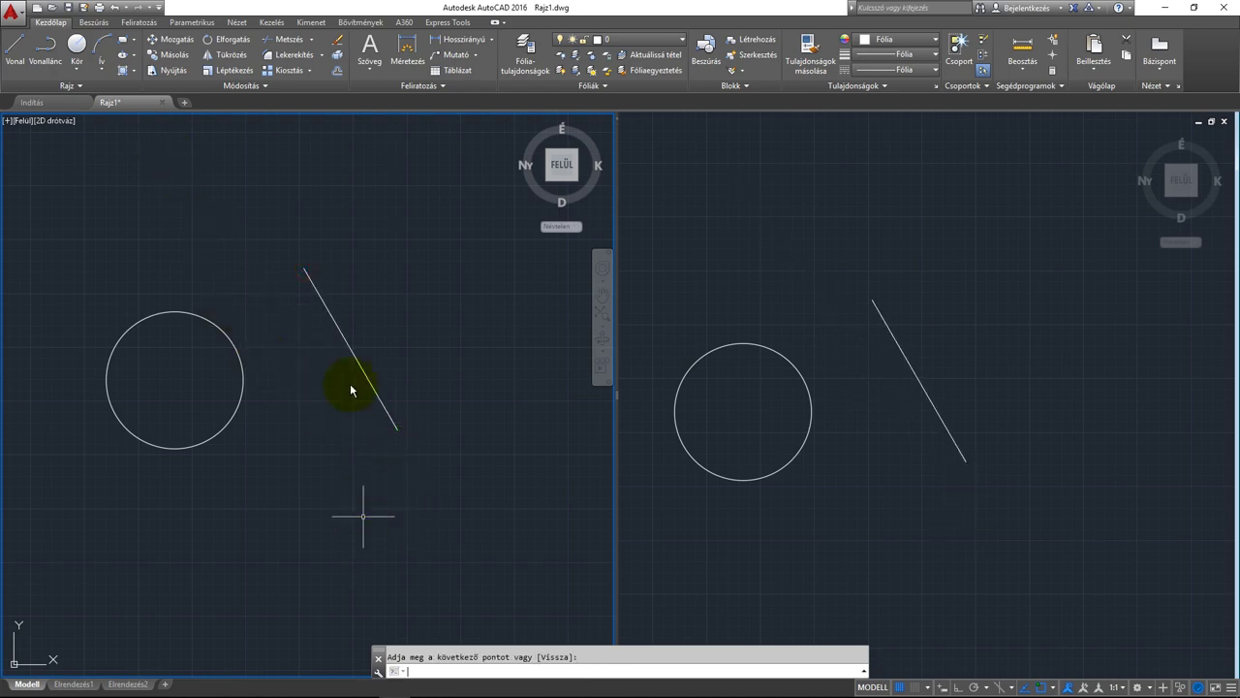
- Draw the thick rounded rectangle below the circle and pan the left view slightly
{"action": "left_click", "coordinate": [122, 39]}
{"action": "left_click", "coordinate": [251, 497]}
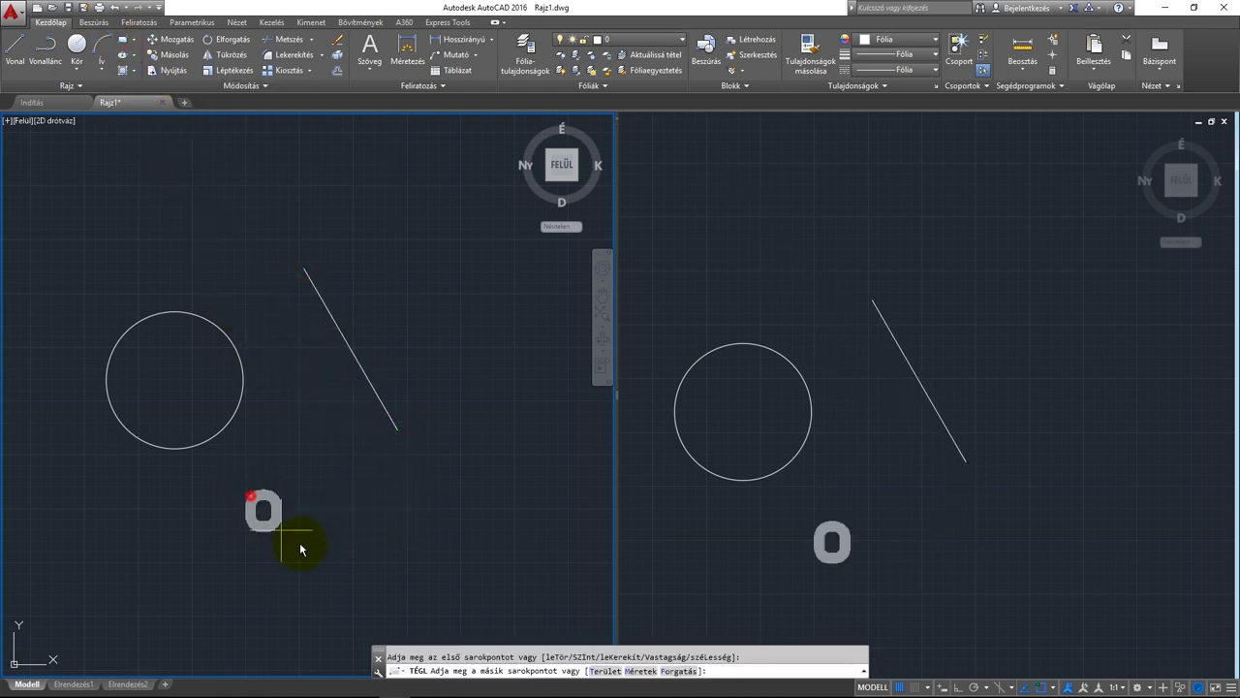
{"action": "left_click", "coordinate": [355, 577]}
{"action": "middle_click_drag", "start_coordinate": [388, 545], "coordinate": [410, 515]}
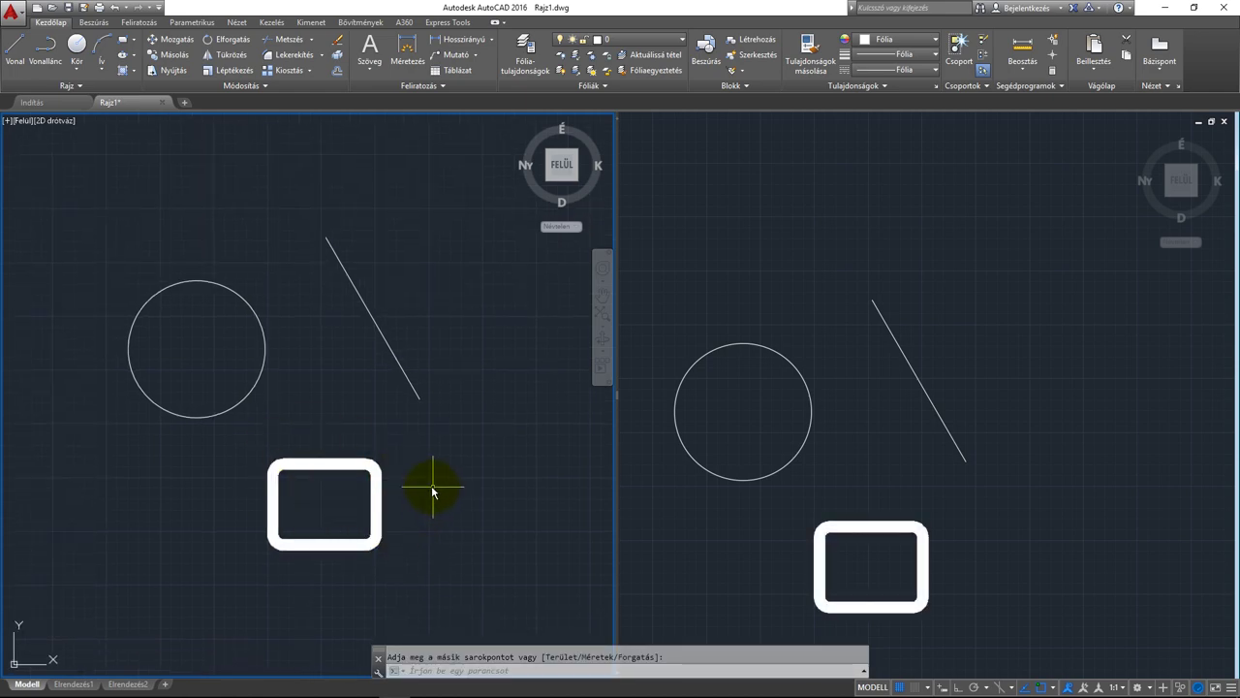
{"action": "middle_click_drag", "start_coordinate": [432, 492], "coordinate": [420, 474]}
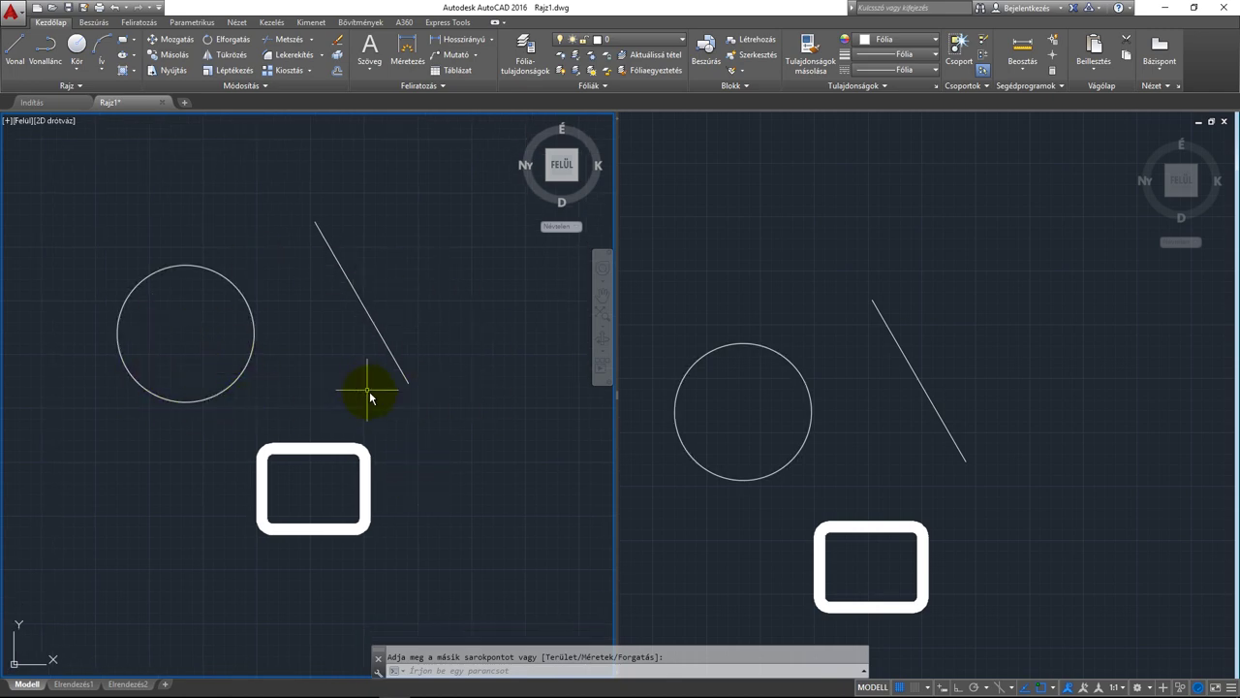
{"action": "middle_click_drag", "start_coordinate": [450, 405], "coordinate": [444, 405]}
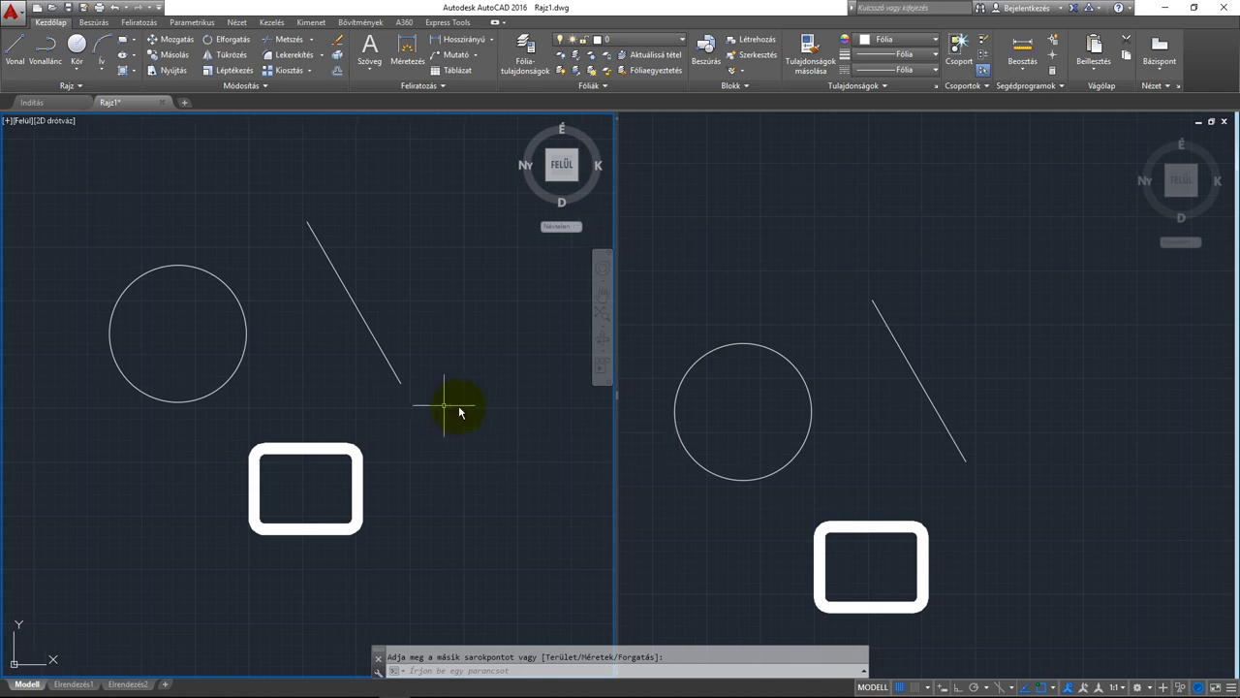
- Turn the right viewport to southwest isometric and reposition the left top view
{"action": "left_click", "coordinate": [1169, 201]}
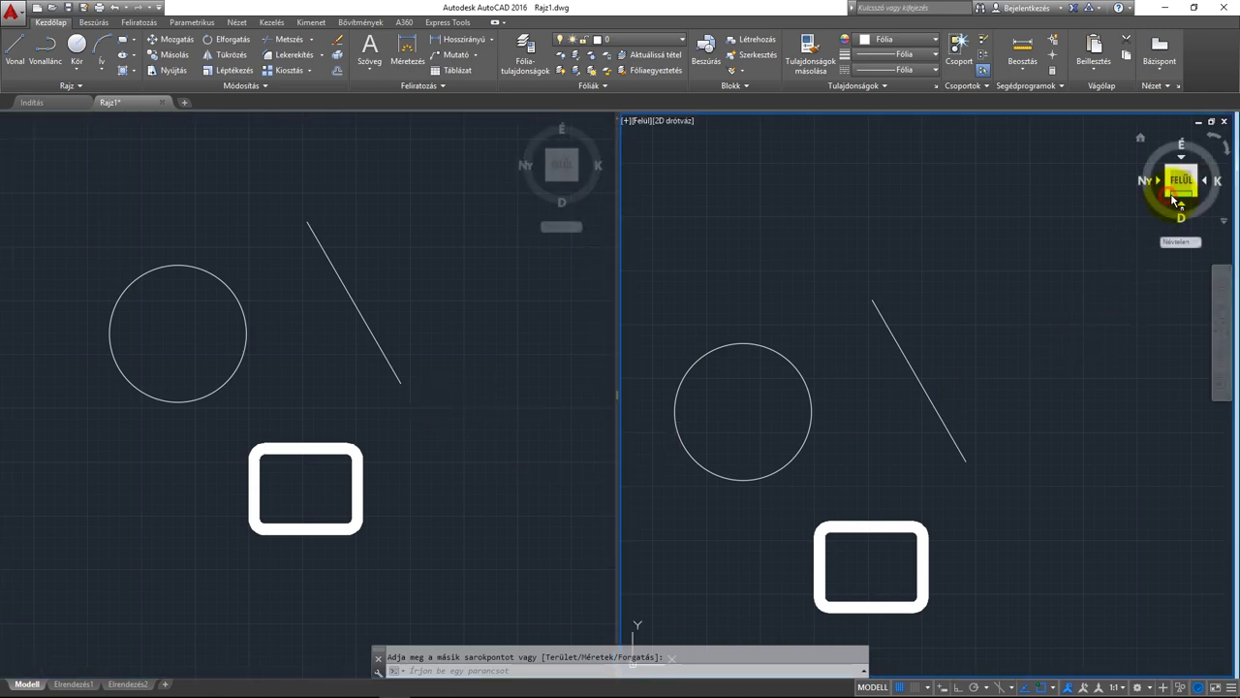
{"action": "left_click", "coordinate": [1170, 200]}
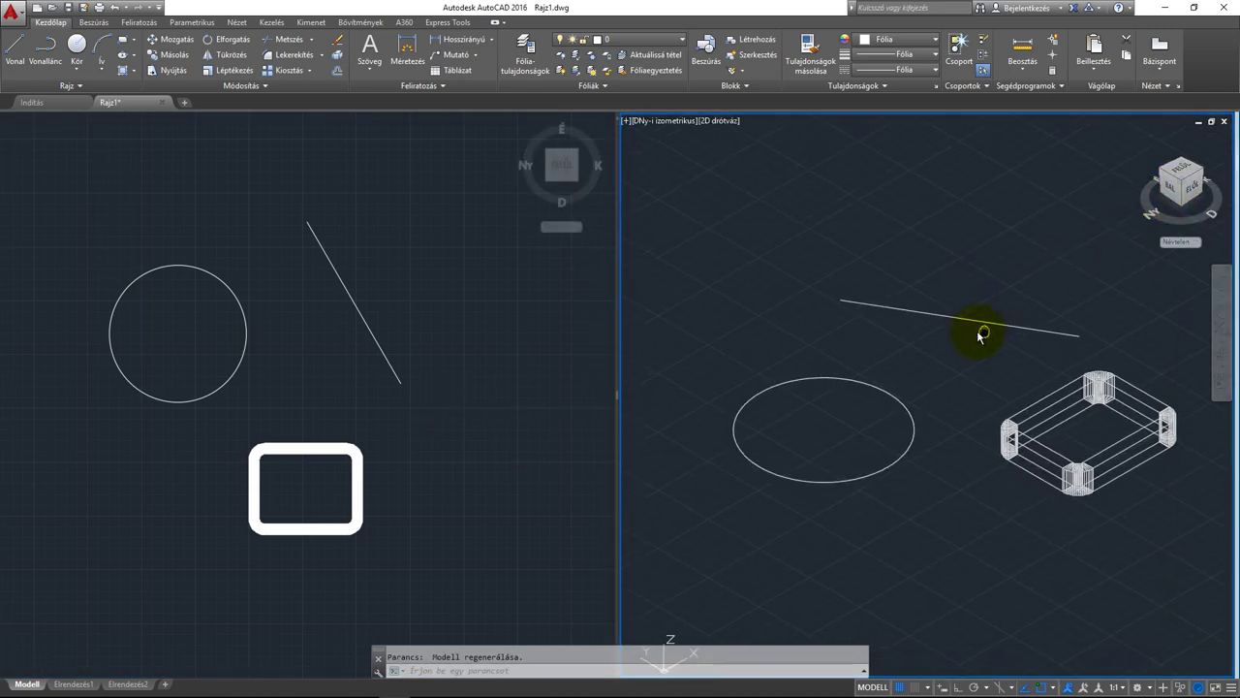
{"action": "left_click", "coordinate": [430, 366]}
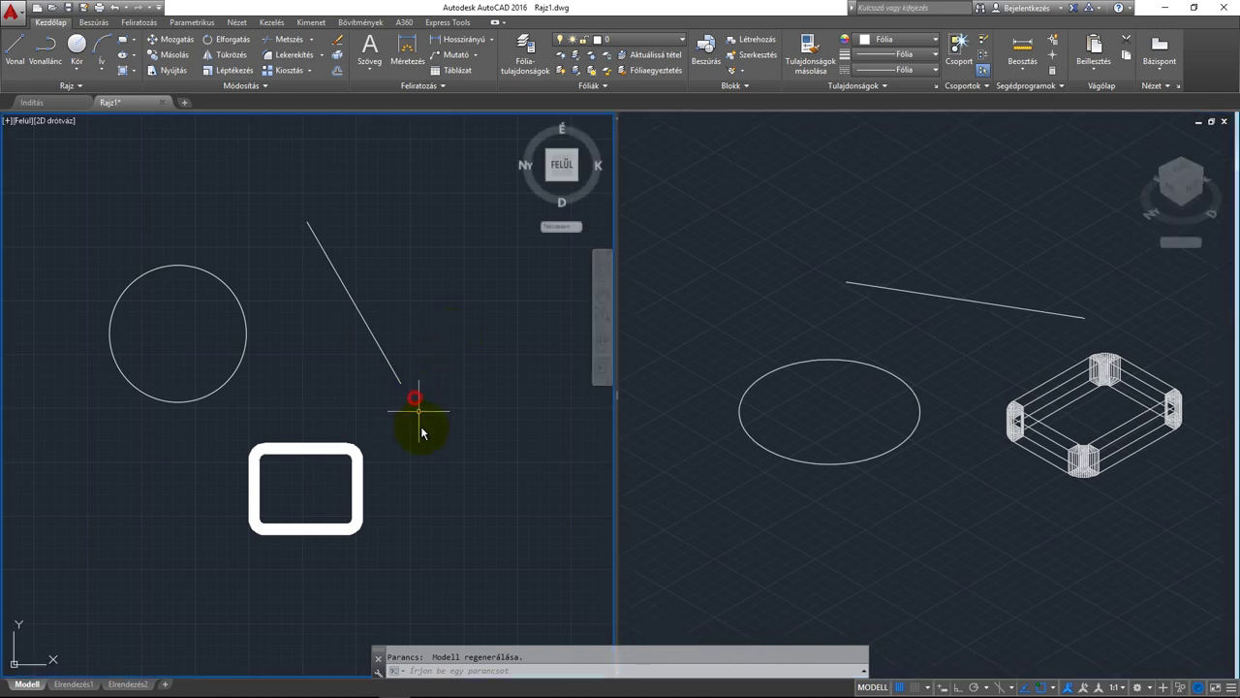
{"action": "mouse_move", "coordinate": [421, 423]}
{"action": "middle_mouse_down"}
{"action": "mouse_move", "coordinate": [393, 368]}
{"action": "mouse_move", "coordinate": [424, 437]}
{"action": "mouse_move", "coordinate": [445, 444]}
{"action": "mouse_move", "coordinate": [416, 428]}
{"action": "middle_mouse_up"}
{"action": "middle_click_drag", "start_coordinate": [310, 387], "coordinate": [375, 387]}
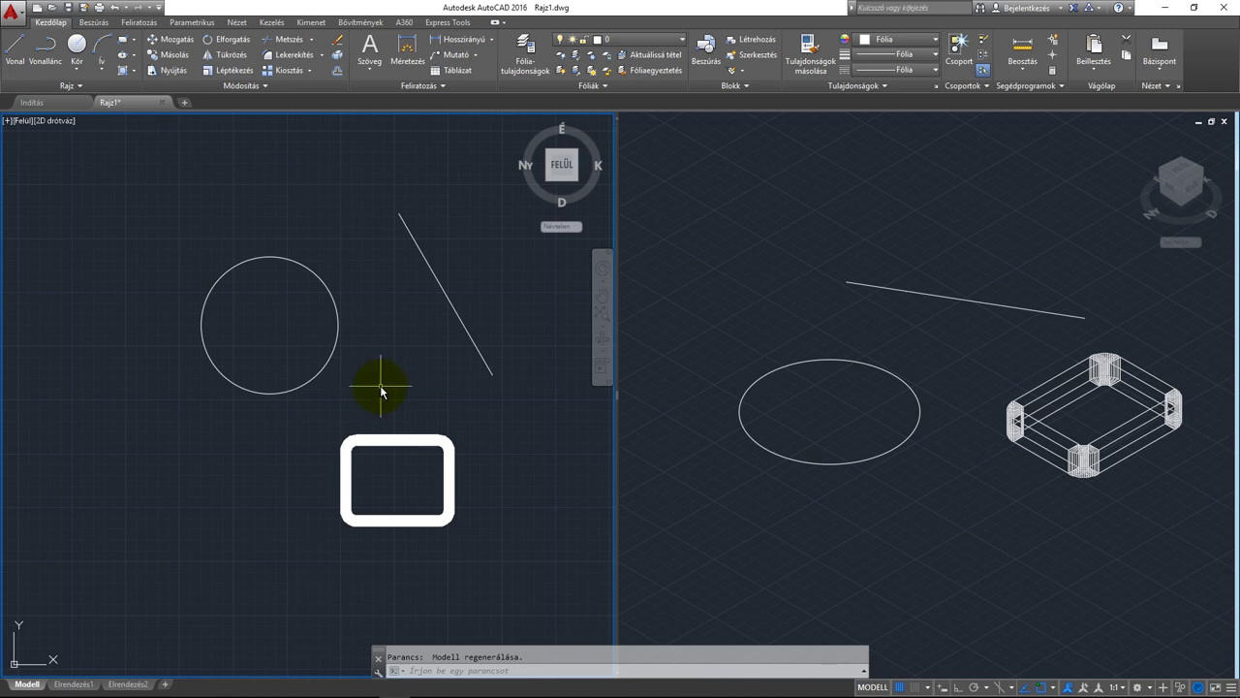
{"action": "middle_click_drag", "start_coordinate": [379, 380], "coordinate": [387, 381]}
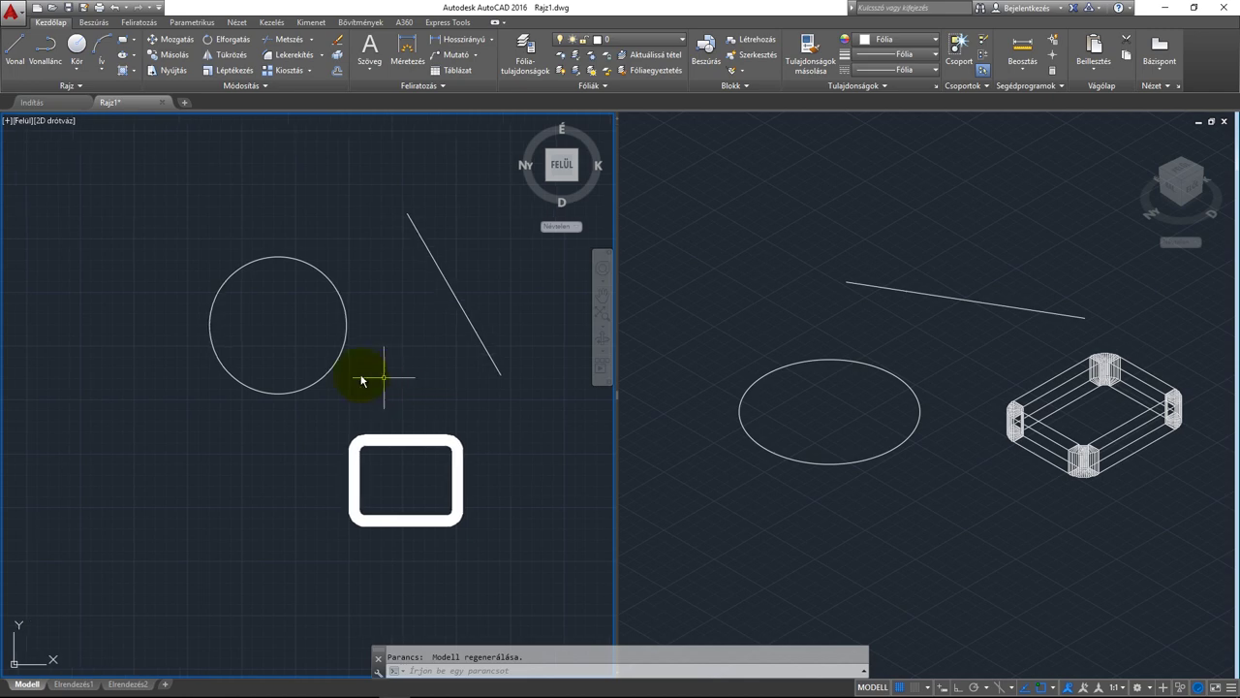
{"action": "left_click", "coordinate": [335, 368]}
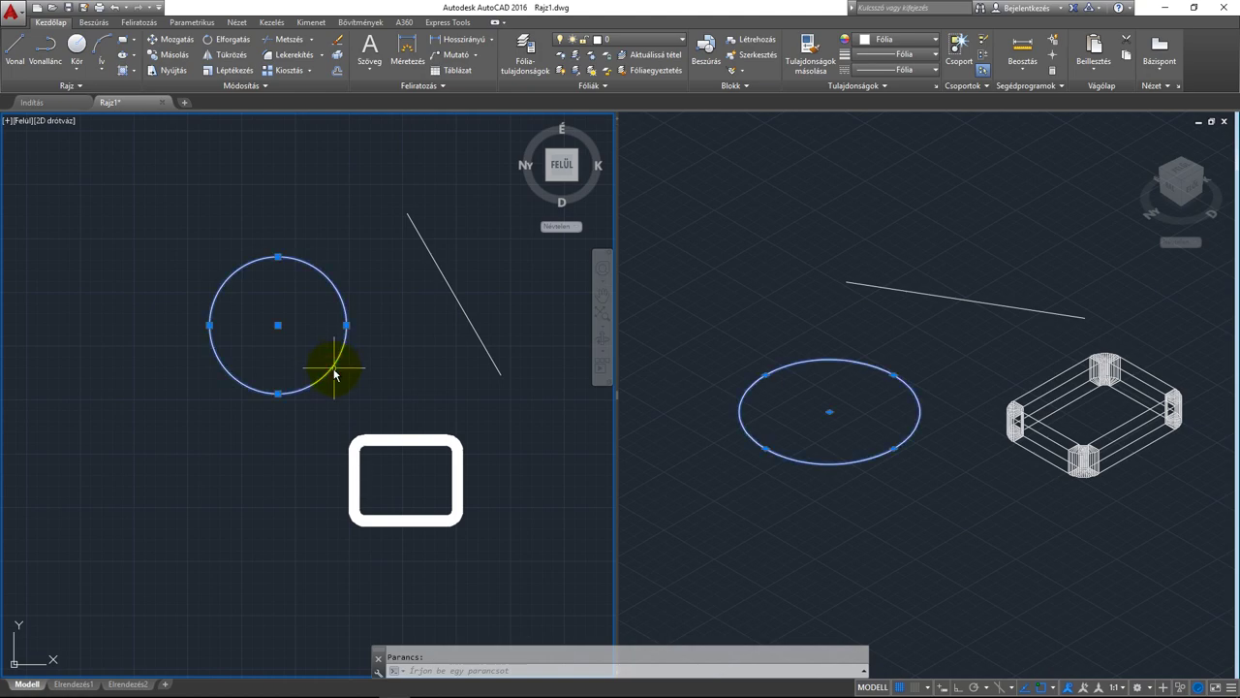
- Give the circle a Vastagság (thickness) of 20 in Properties
{"action": "right_click", "coordinate": [334, 368]}
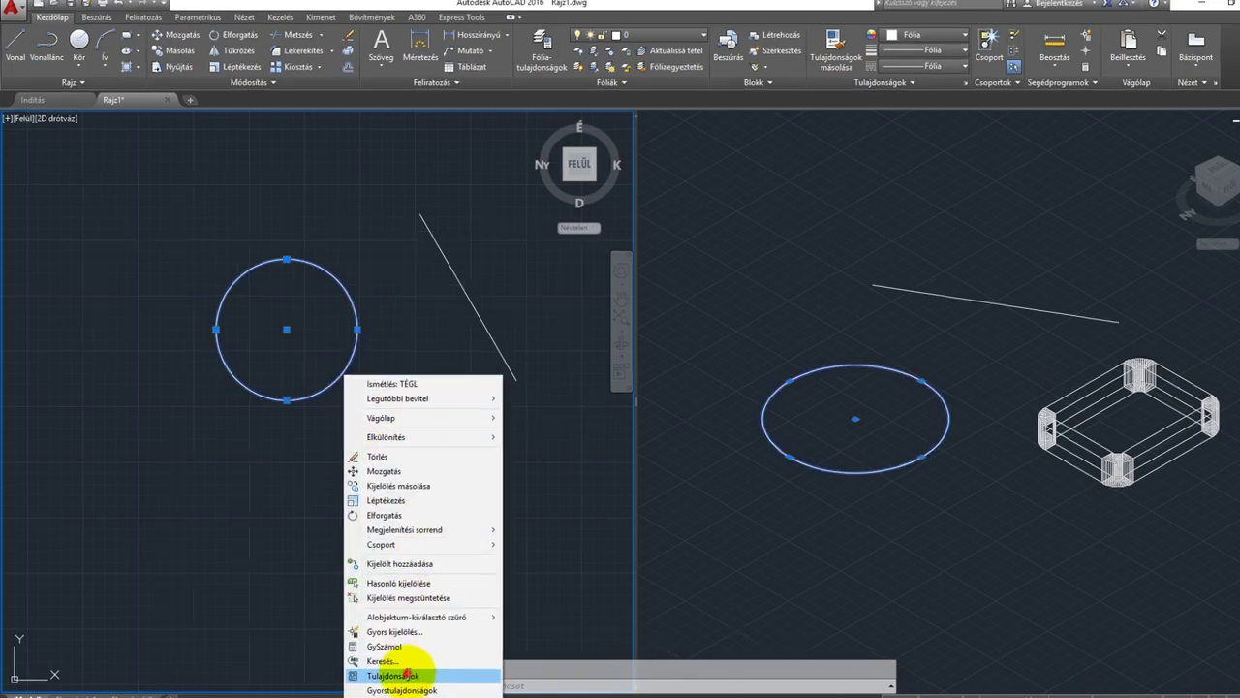
{"action": "left_click", "coordinate": [412, 656]}
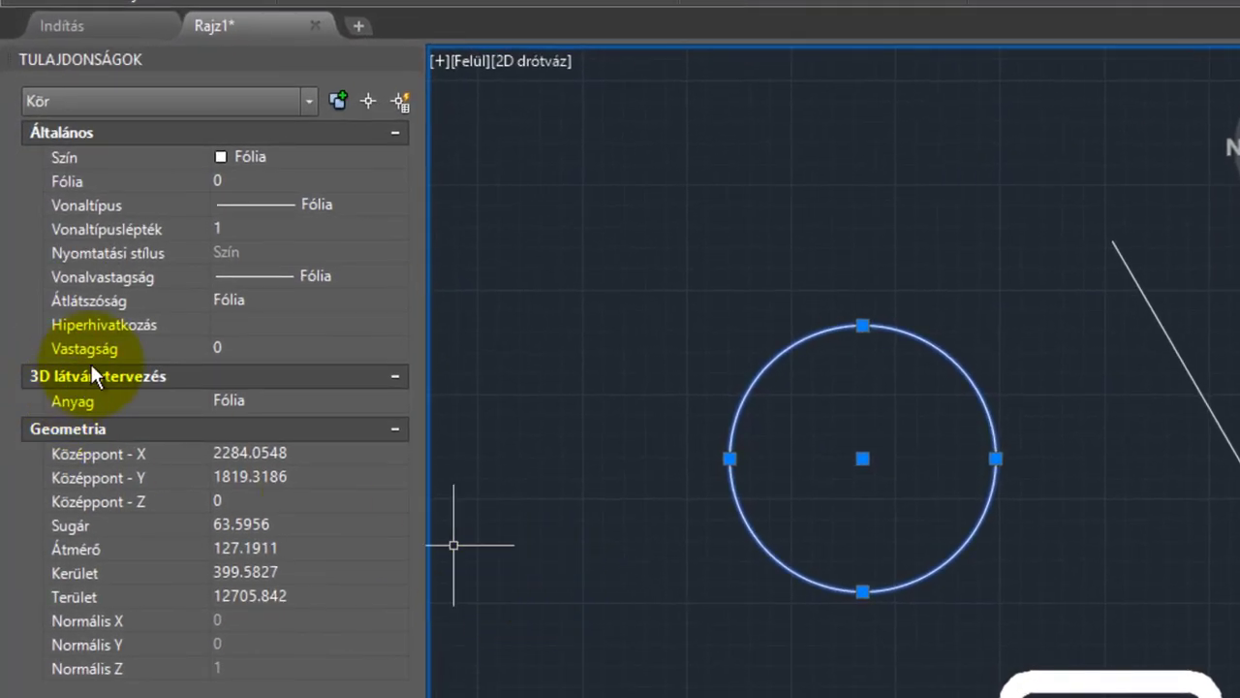
{"action": "left_click", "coordinate": [266, 348]}
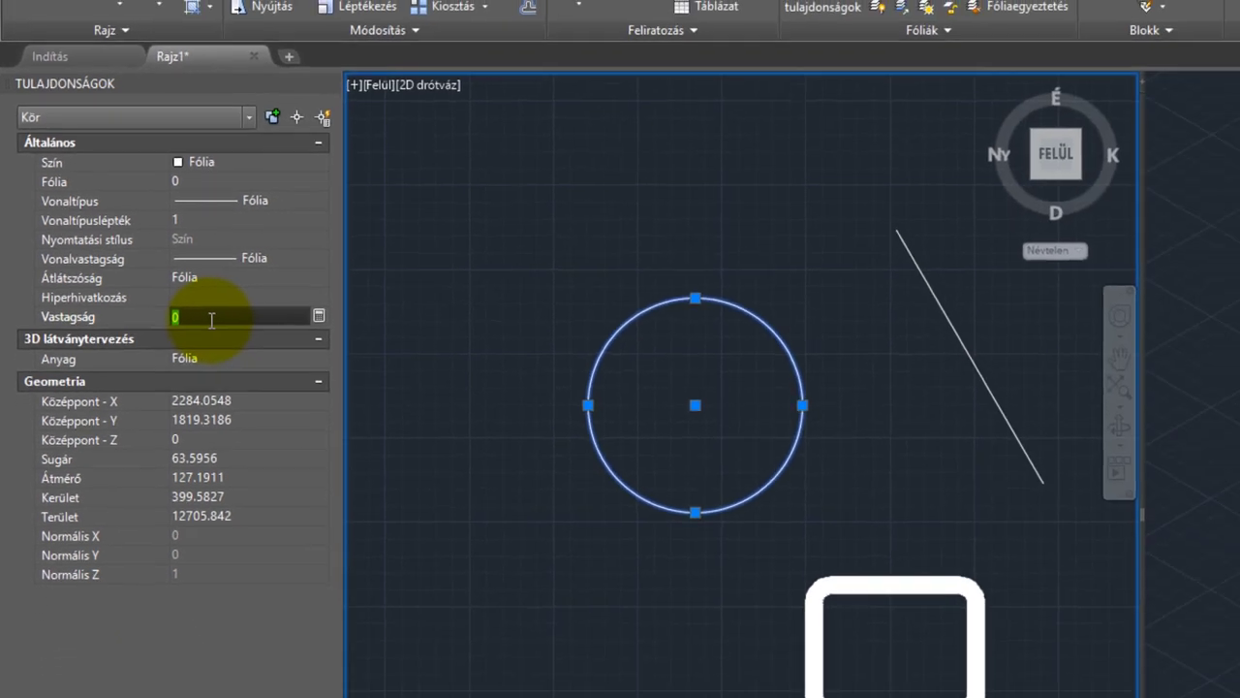
{"action": "type", "text": "20"}
{"action": "key", "text": "Return"}
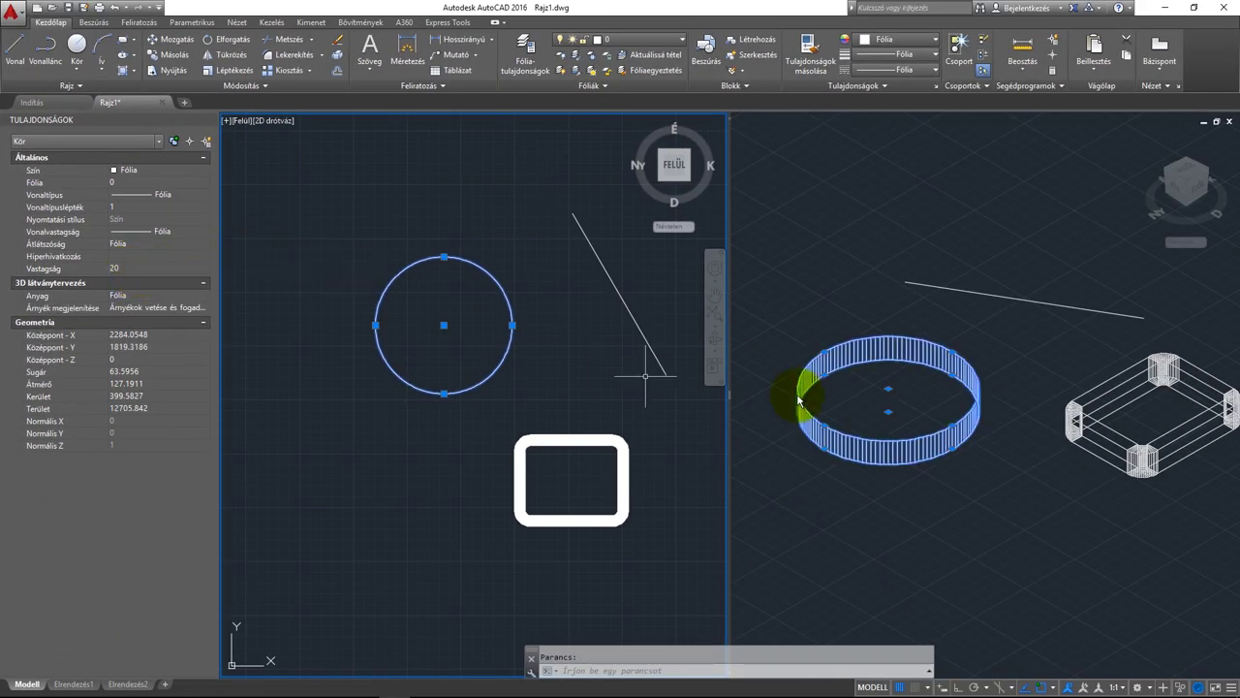
{"action": "key", "text": "Escape"}
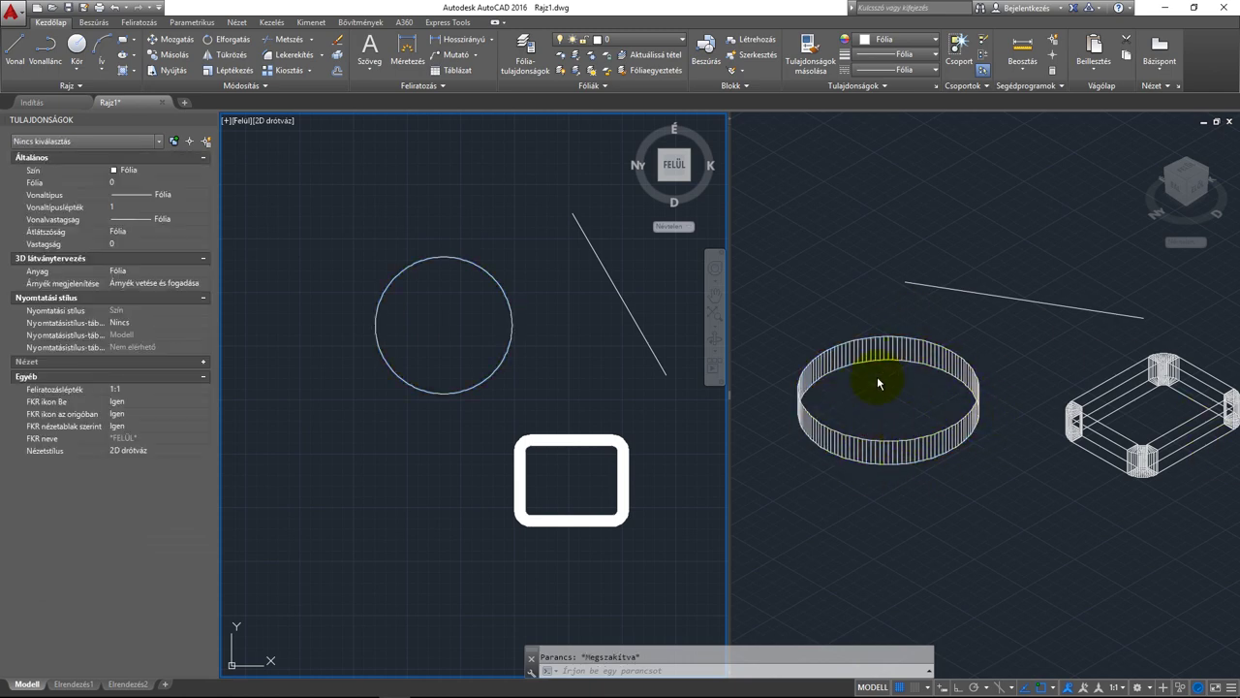
- Give the slanted line a thickness in Properties as well
{"action": "left_click", "coordinate": [644, 346]}
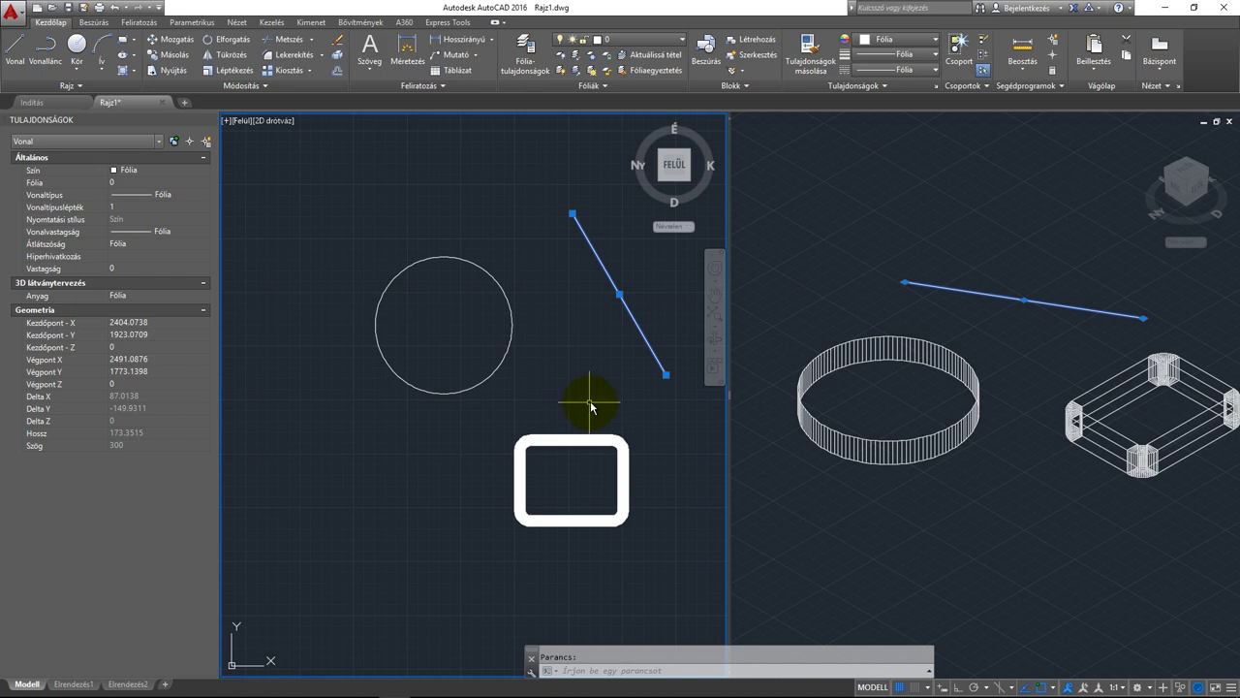
{"action": "left_click", "coordinate": [116, 269]}
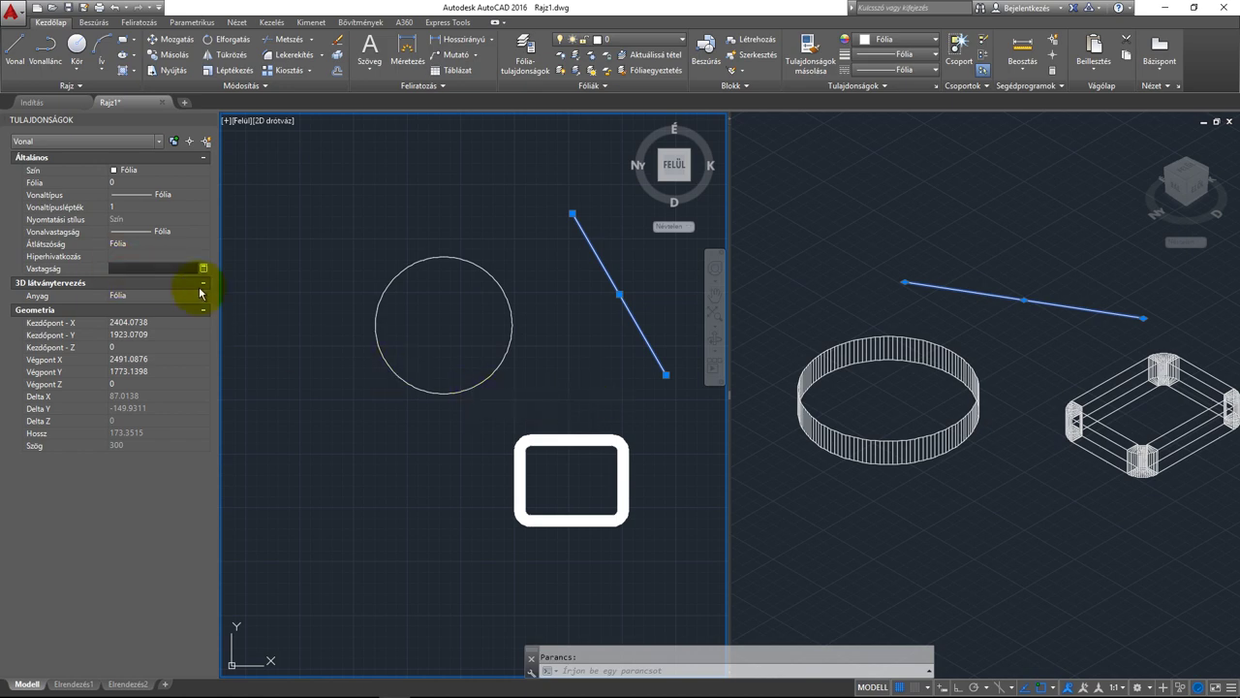
{"action": "key", "text": "Return"}
{"action": "key", "text": "Escape"}
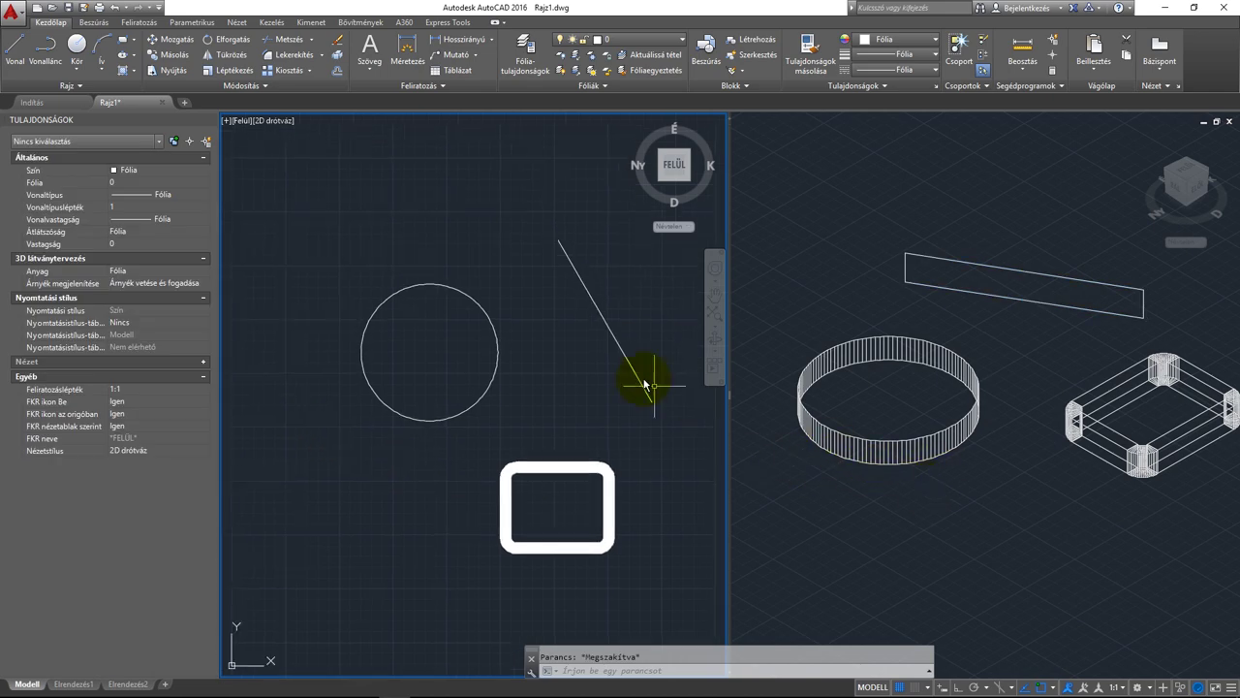
- Colour the line orange, the circle green and the rounded rectangle magenta
{"action": "left_click", "coordinate": [618, 349]}
{"action": "left_click", "coordinate": [900, 39]}
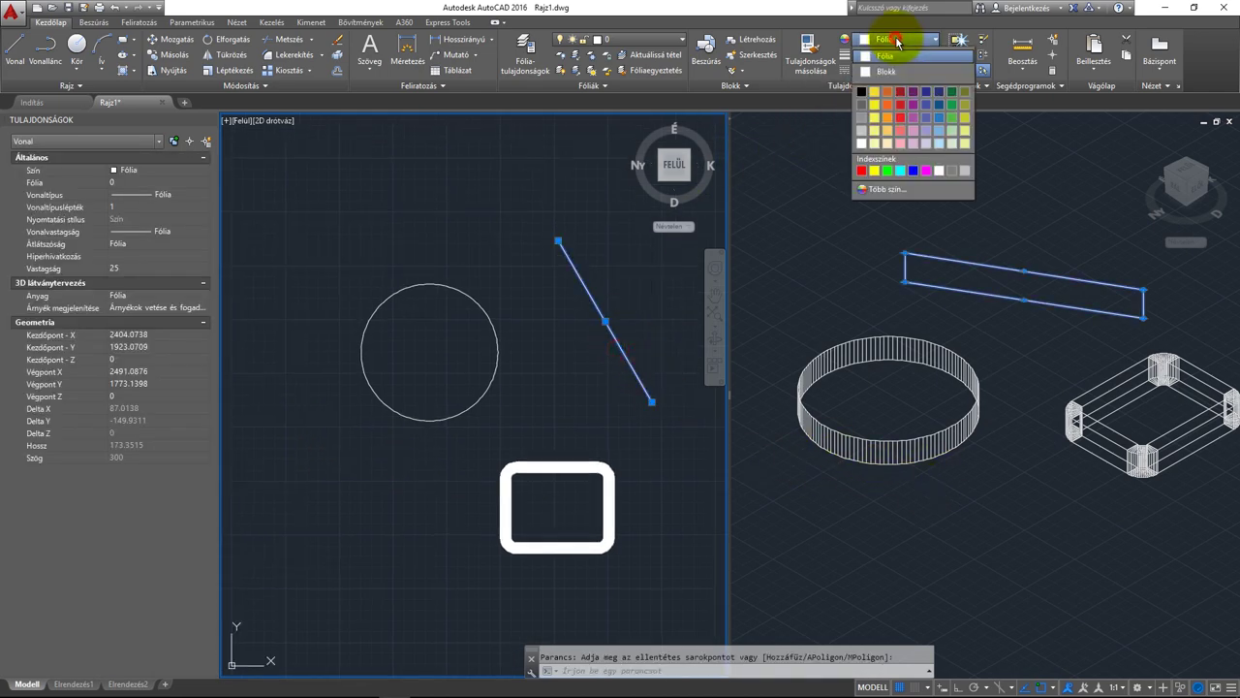
{"action": "left_click", "coordinate": [867, 105]}
{"action": "key", "text": "Escape"}
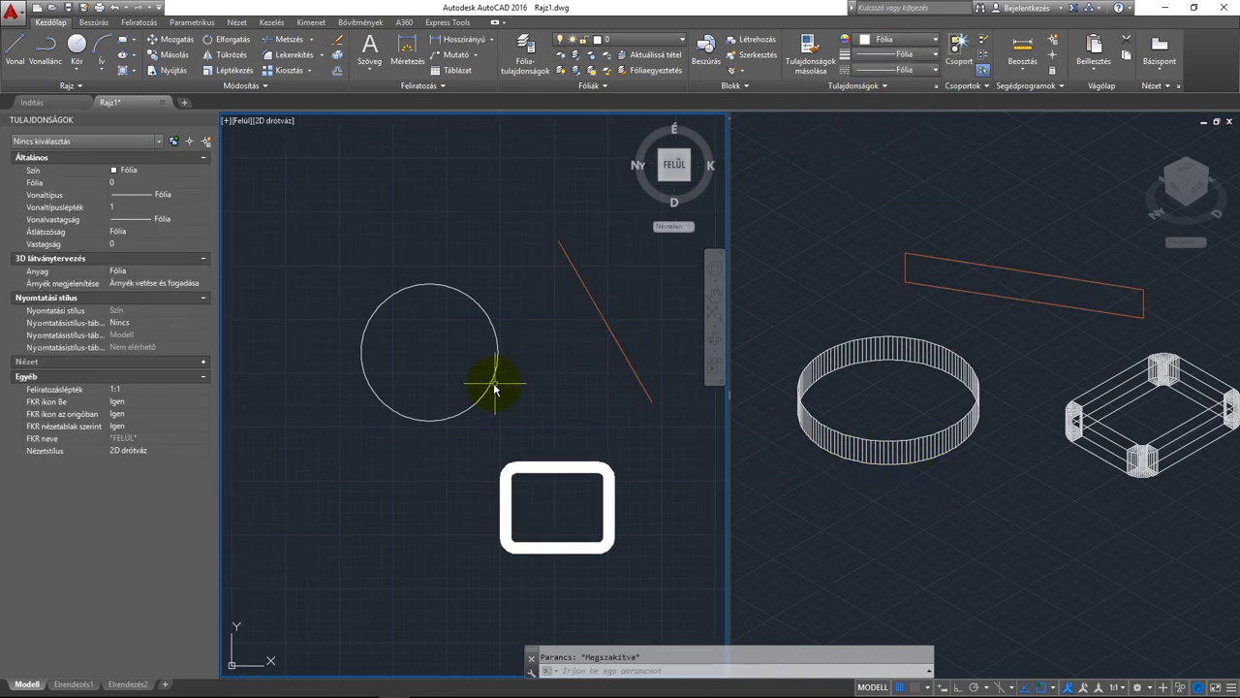
{"action": "left_click", "coordinate": [496, 388]}
{"action": "left_click", "coordinate": [887, 39]}
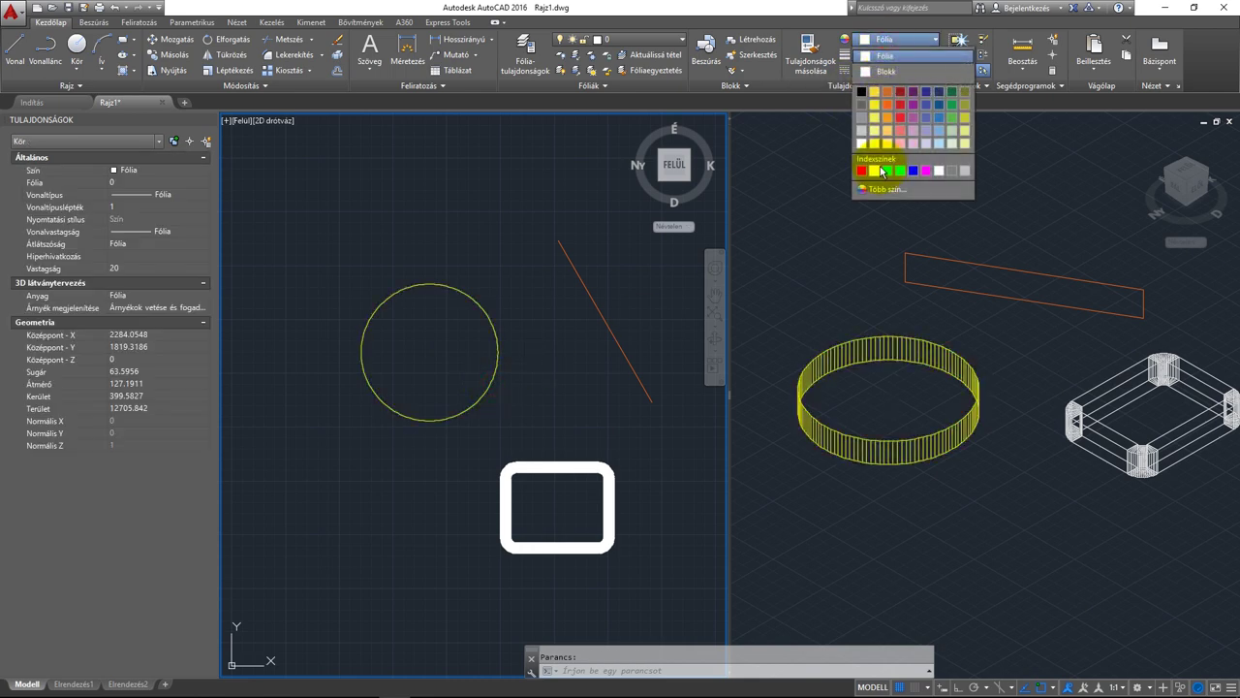
{"action": "left_click", "coordinate": [887, 170]}
{"action": "key", "text": "Escape"}
{"action": "left_click", "coordinate": [565, 473]}
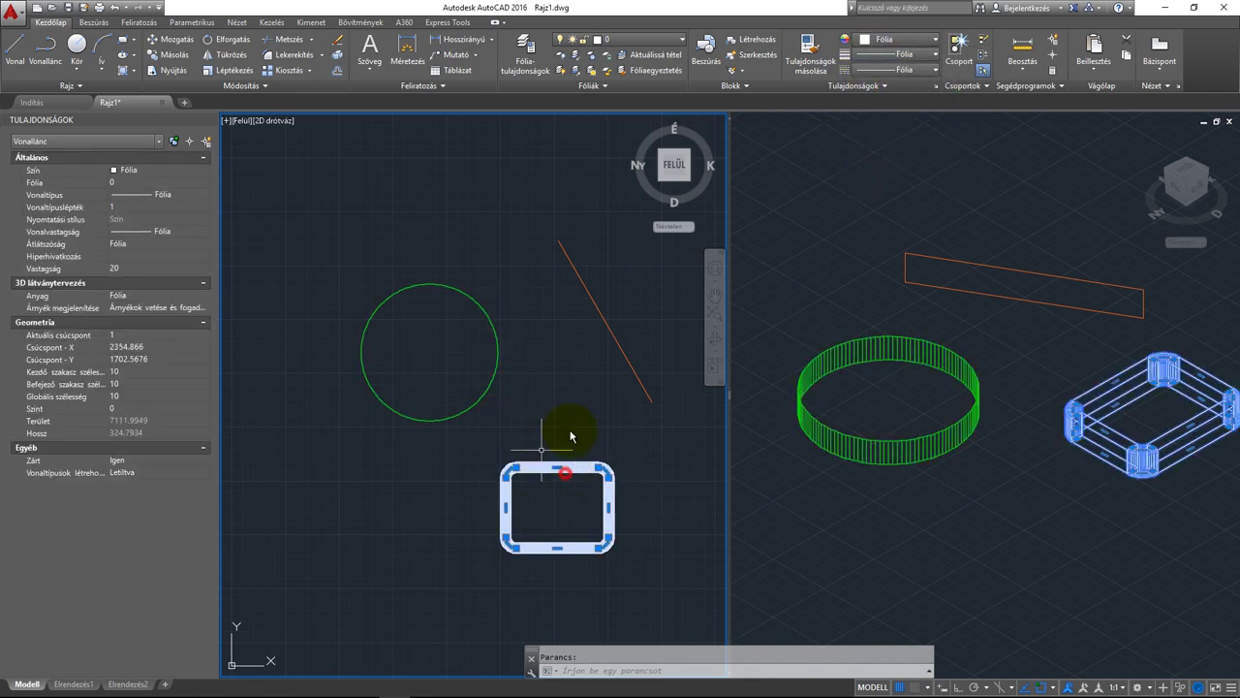
{"action": "left_click", "coordinate": [900, 38]}
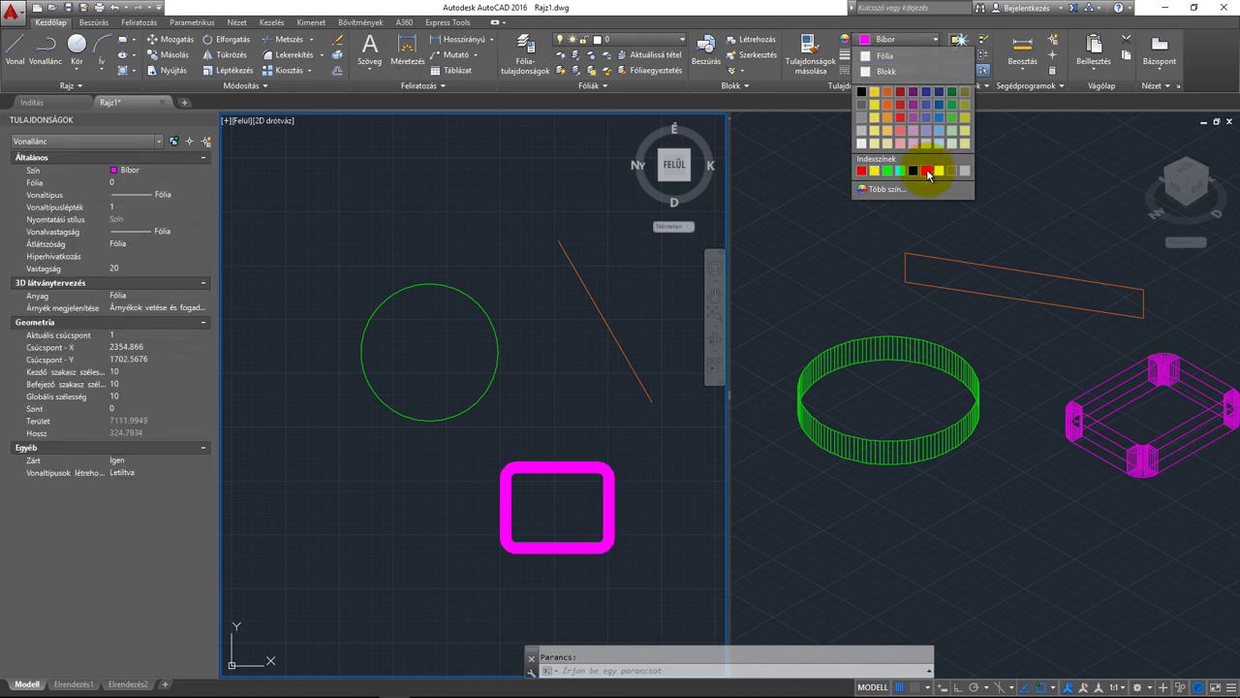
{"action": "key", "text": "Escape"}
{"action": "left_click", "coordinate": [875, 191]}
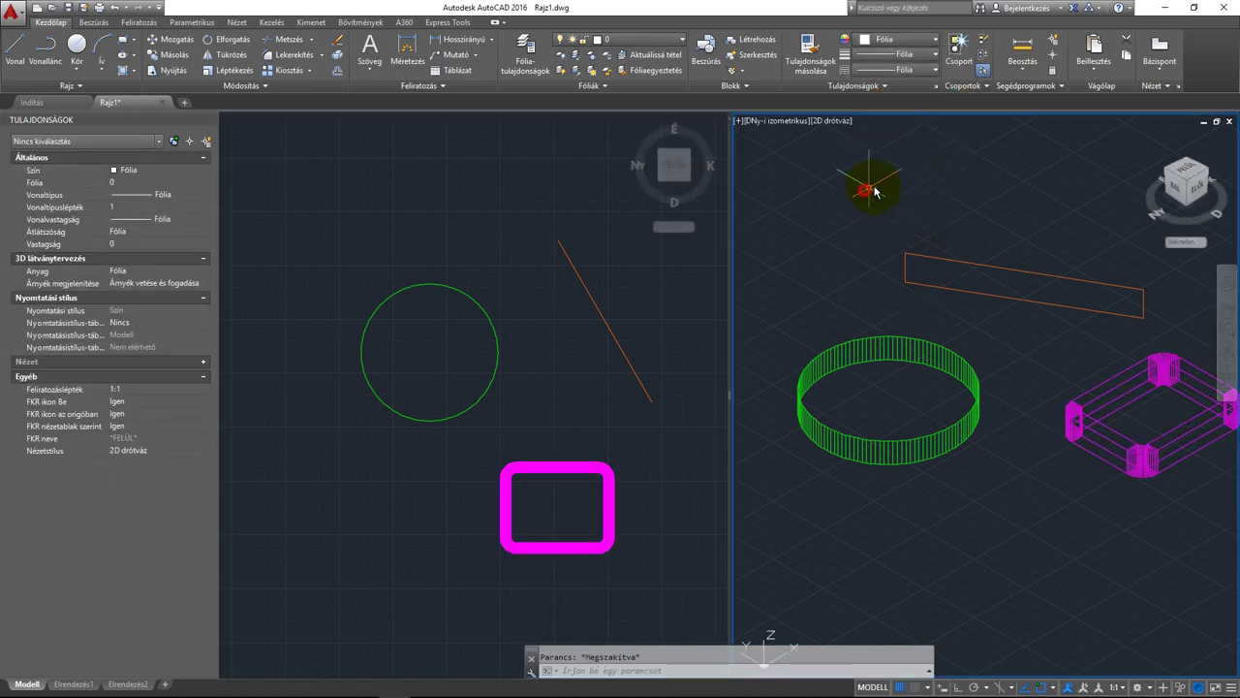
- Shade the isometric viewport in Koncepcionális style, zoomed to fit all objects
{"action": "left_click", "coordinate": [830, 124]}
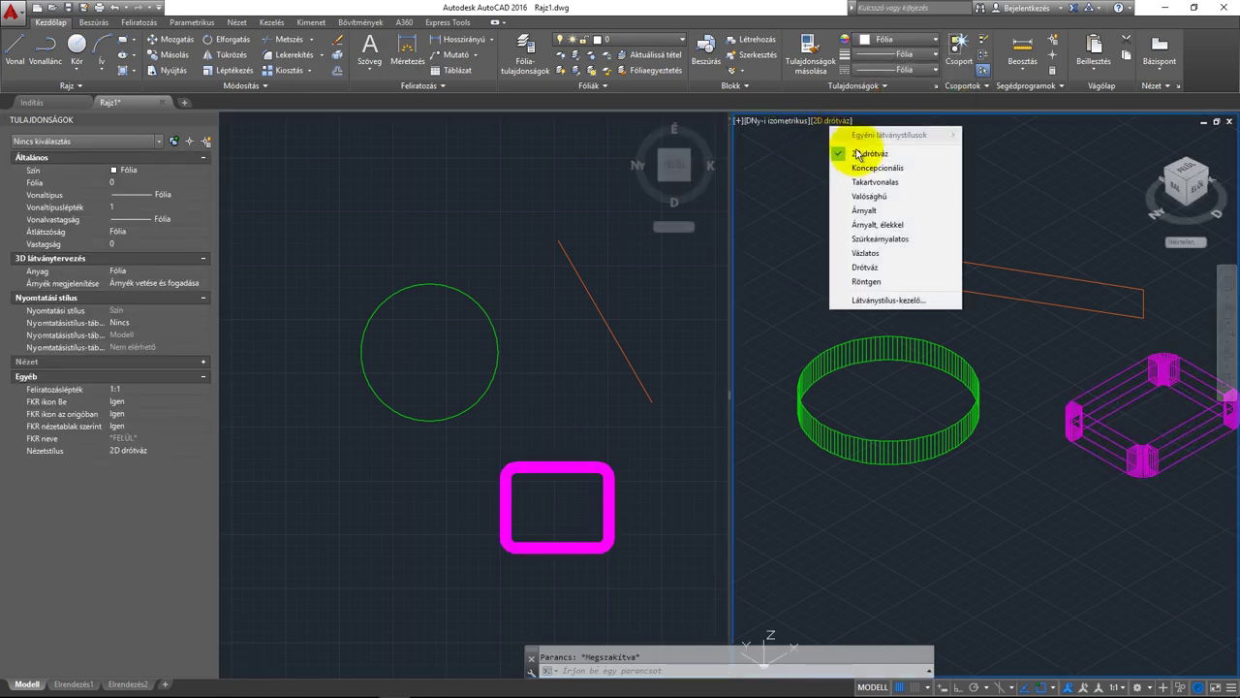
{"action": "left_click", "coordinate": [859, 165]}
{"action": "mouse_move", "coordinate": [974, 431]}
{"action": "middle_mouse_down"}
{"action": "mouse_move", "coordinate": [1034, 465]}
{"action": "mouse_move", "coordinate": [1002, 471]}
{"action": "middle_mouse_up"}
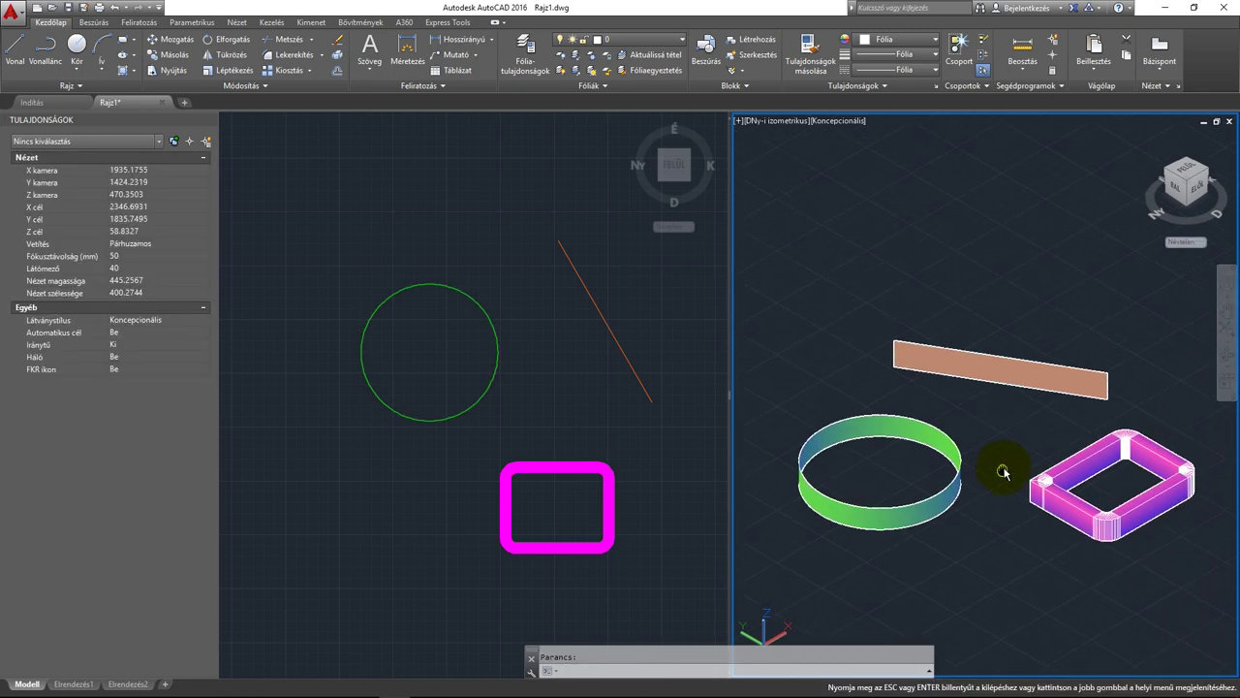
{"action": "scroll", "coordinate": [998, 441], "scroll_direction": "up", "scroll_amount": 2}
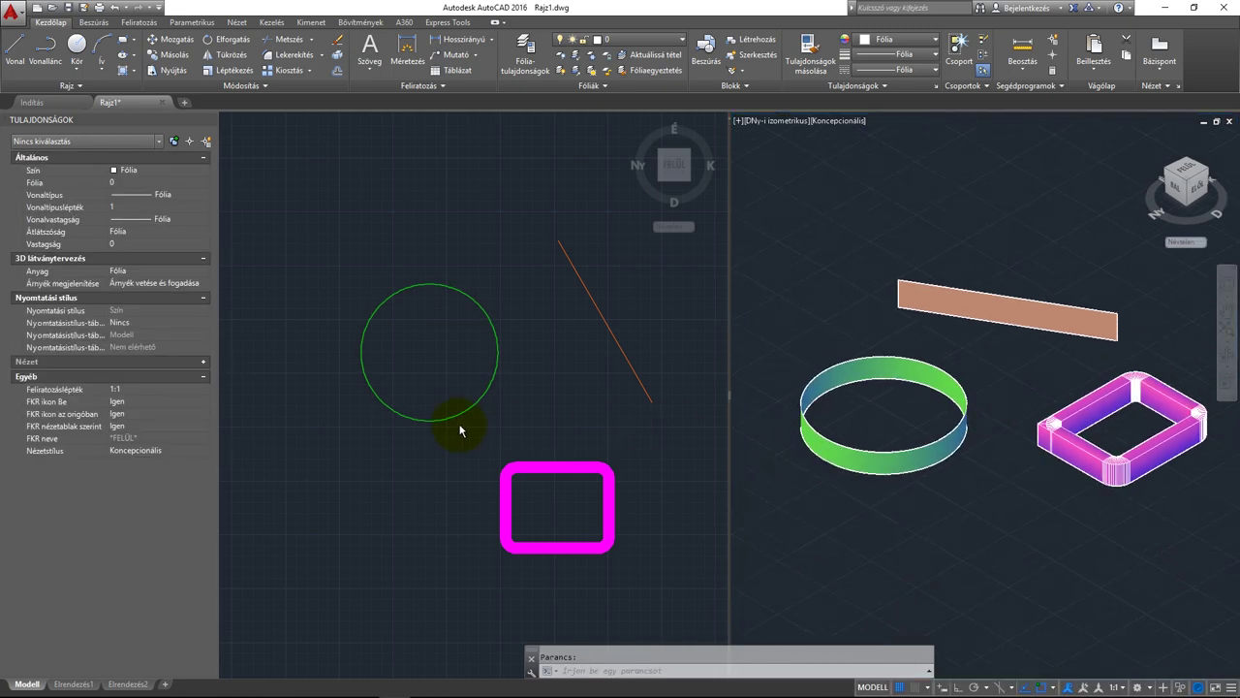
{"action": "middle_click", "coordinate": [1024, 396]}
{"action": "middle_click", "coordinate": [1023, 397]}
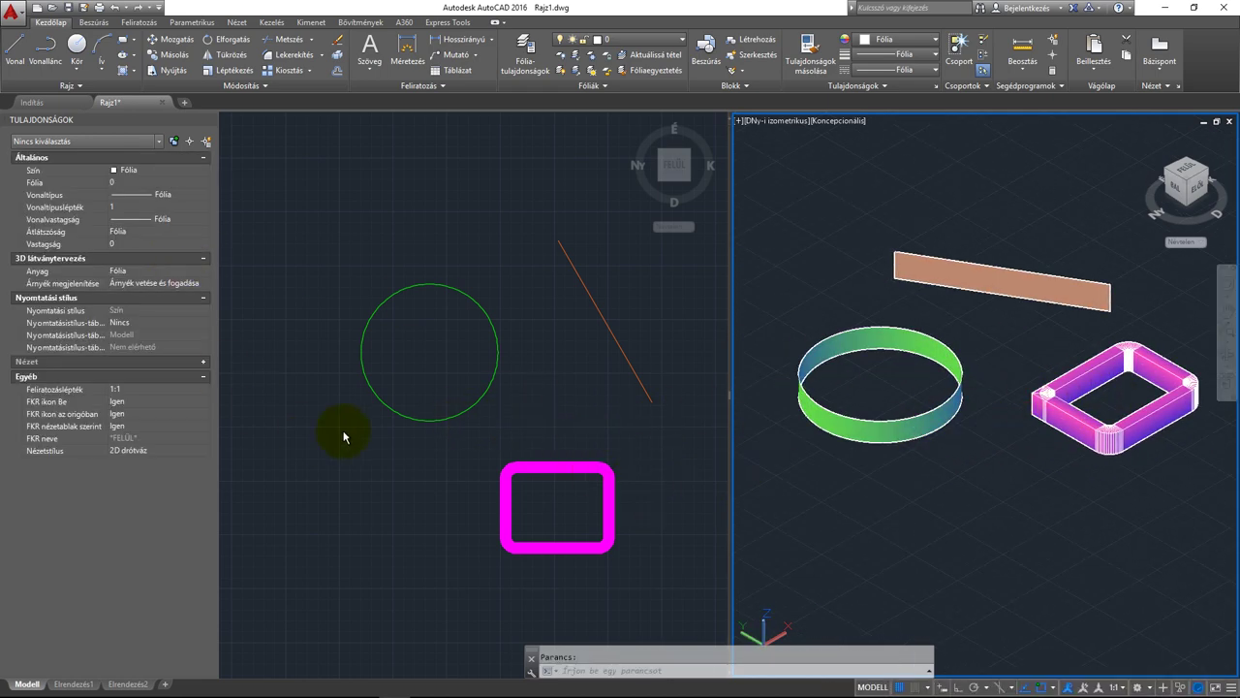
{"action": "left_click", "coordinate": [381, 458]}
{"action": "middle_click_drag", "start_coordinate": [376, 502], "coordinate": [389, 460]}
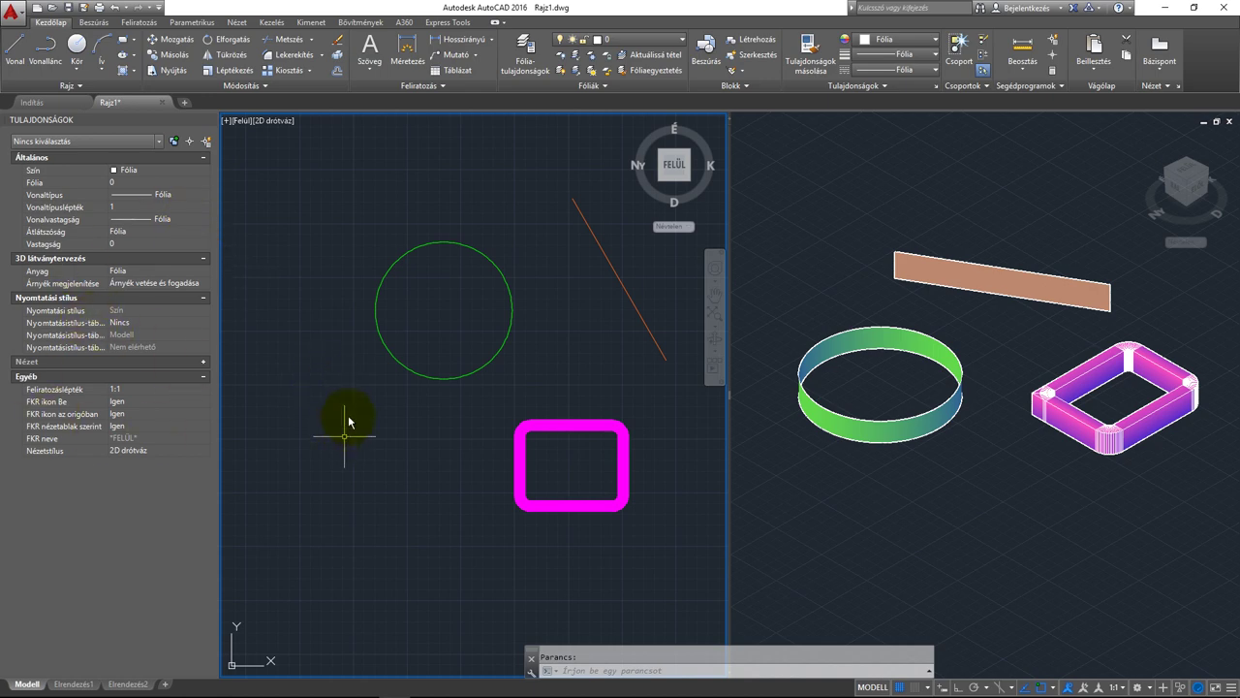
- Set the current colour to 147,39,143 and start a polyline from the lower left
{"action": "left_click", "coordinate": [905, 41]}
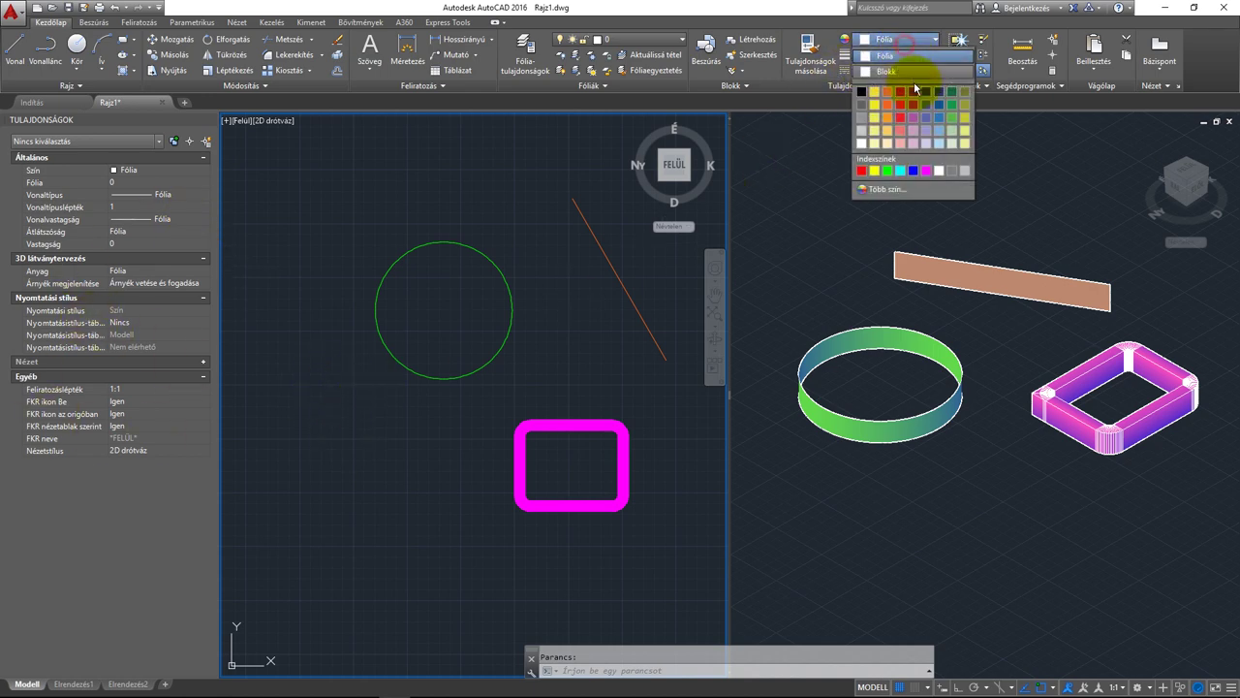
{"action": "left_click", "coordinate": [915, 110]}
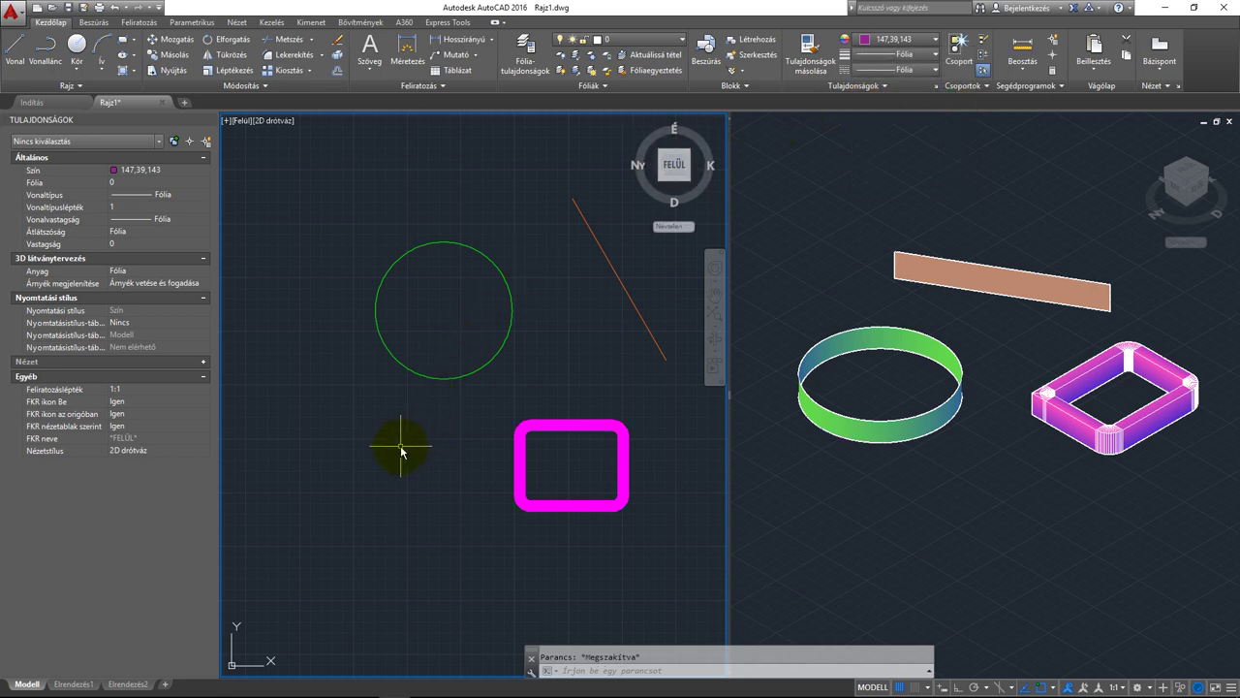
{"action": "type", "text": "v"}
{"action": "key", "text": "Return"}
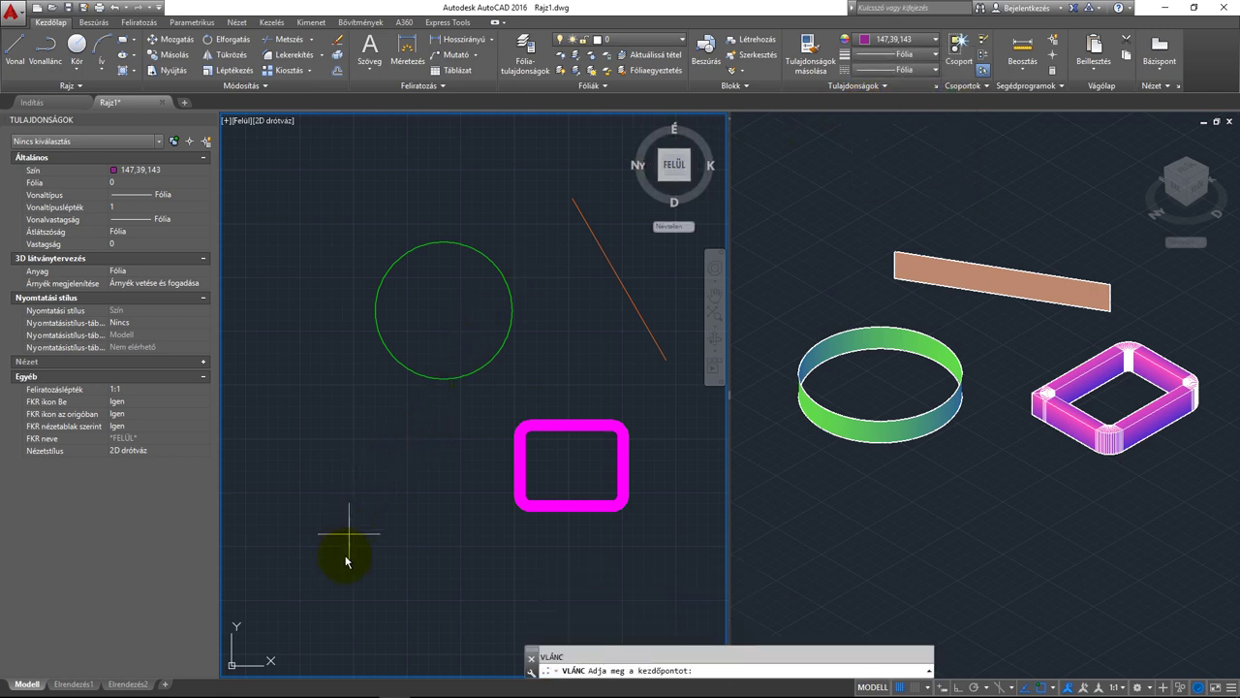
{"action": "left_click", "coordinate": [387, 591]}
{"action": "left_click", "coordinate": [322, 529]}
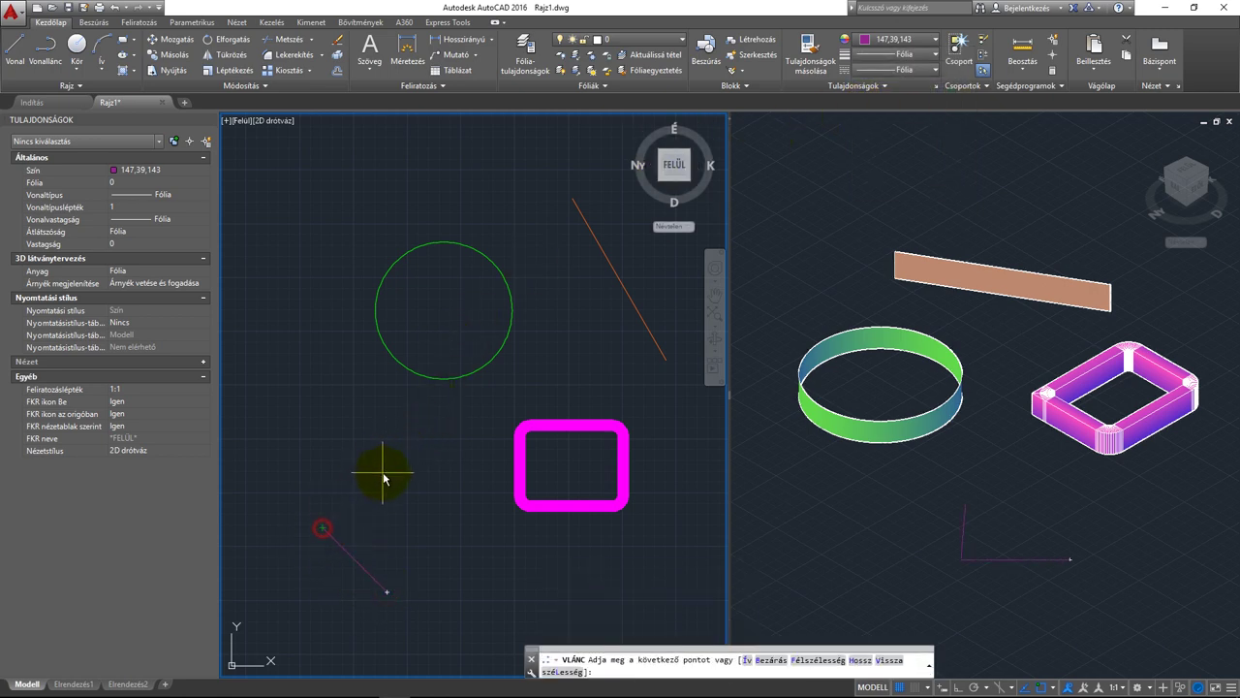
{"action": "left_click", "coordinate": [383, 472]}
{"action": "left_click", "coordinate": [298, 407]}
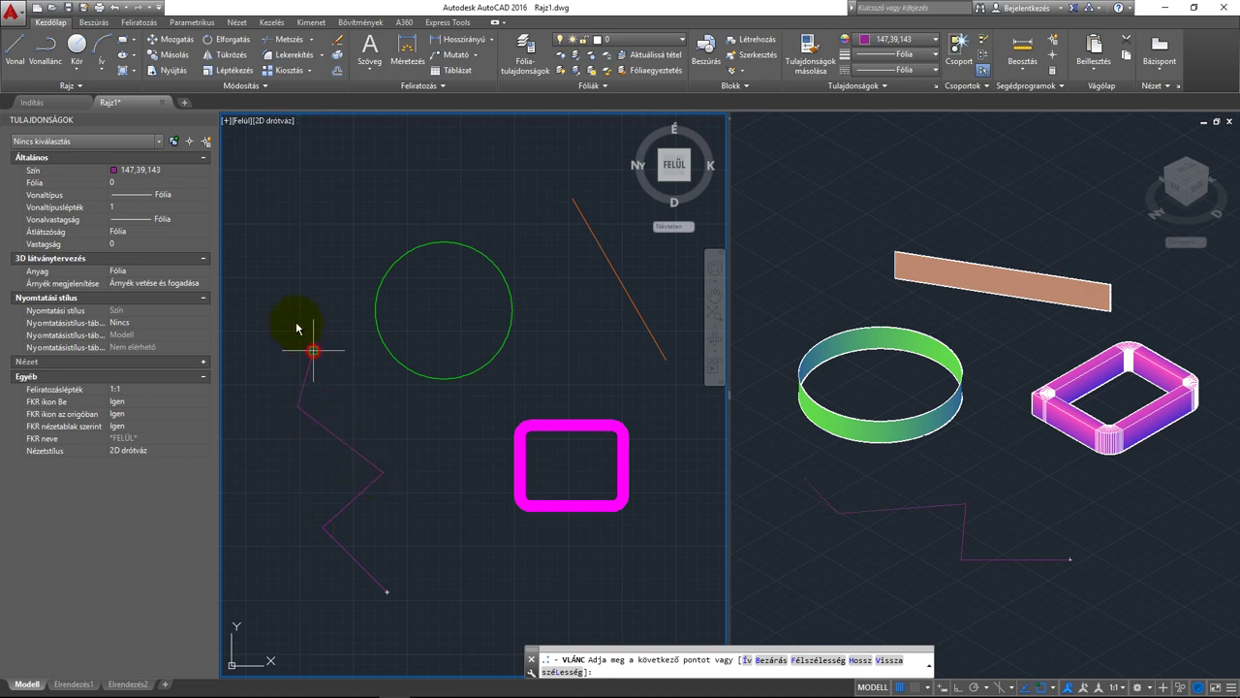
- Continue the polyline around the circle's left and top, ending near the orange line
{"action": "left_click", "coordinate": [313, 351]}
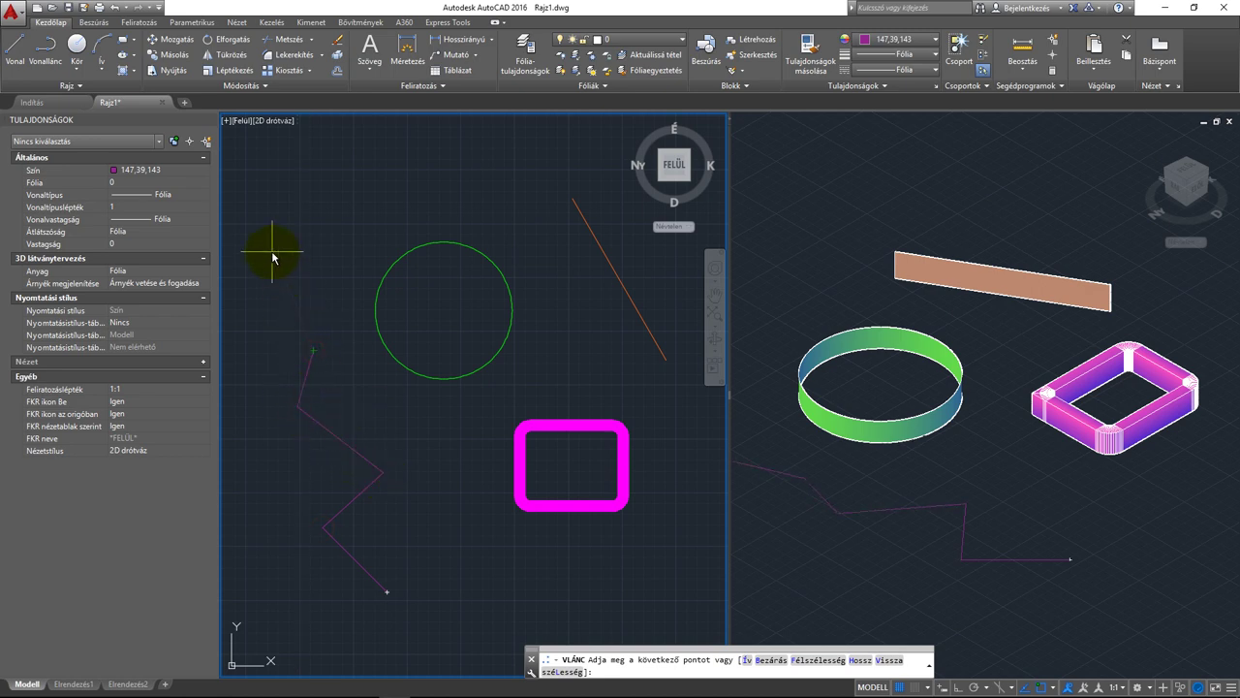
{"action": "left_click", "coordinate": [339, 208]}
{"action": "left_click", "coordinate": [439, 209]}
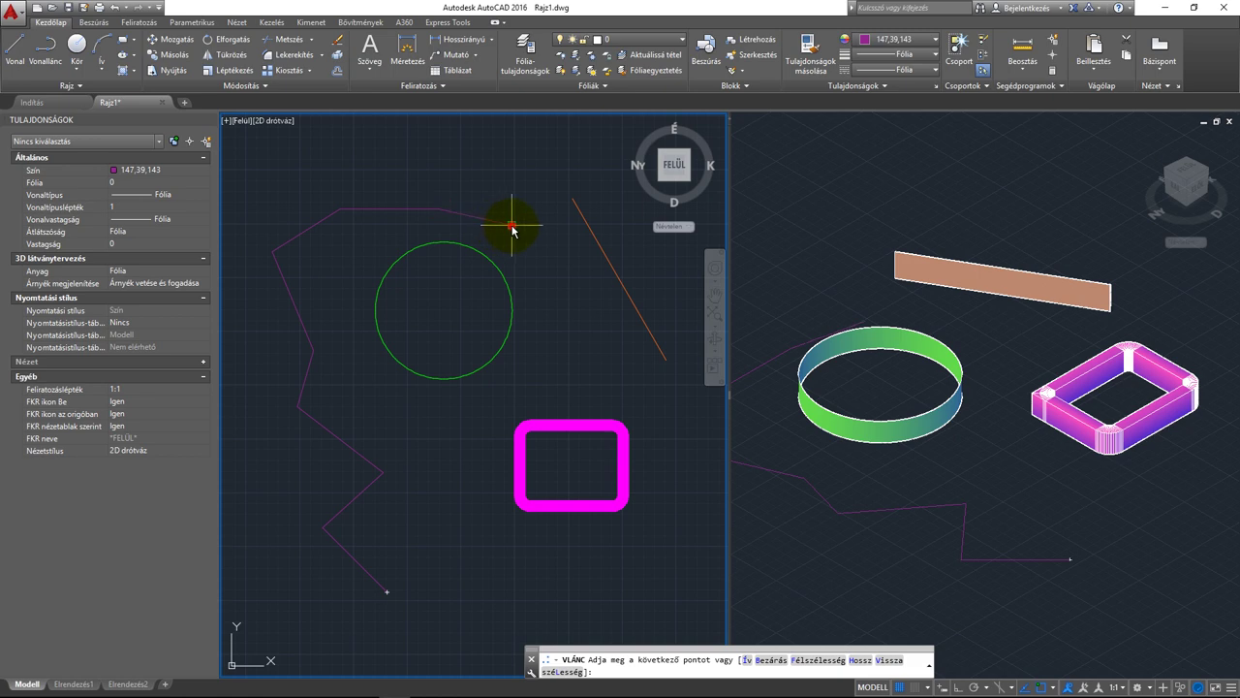
{"action": "left_click", "coordinate": [511, 226]}
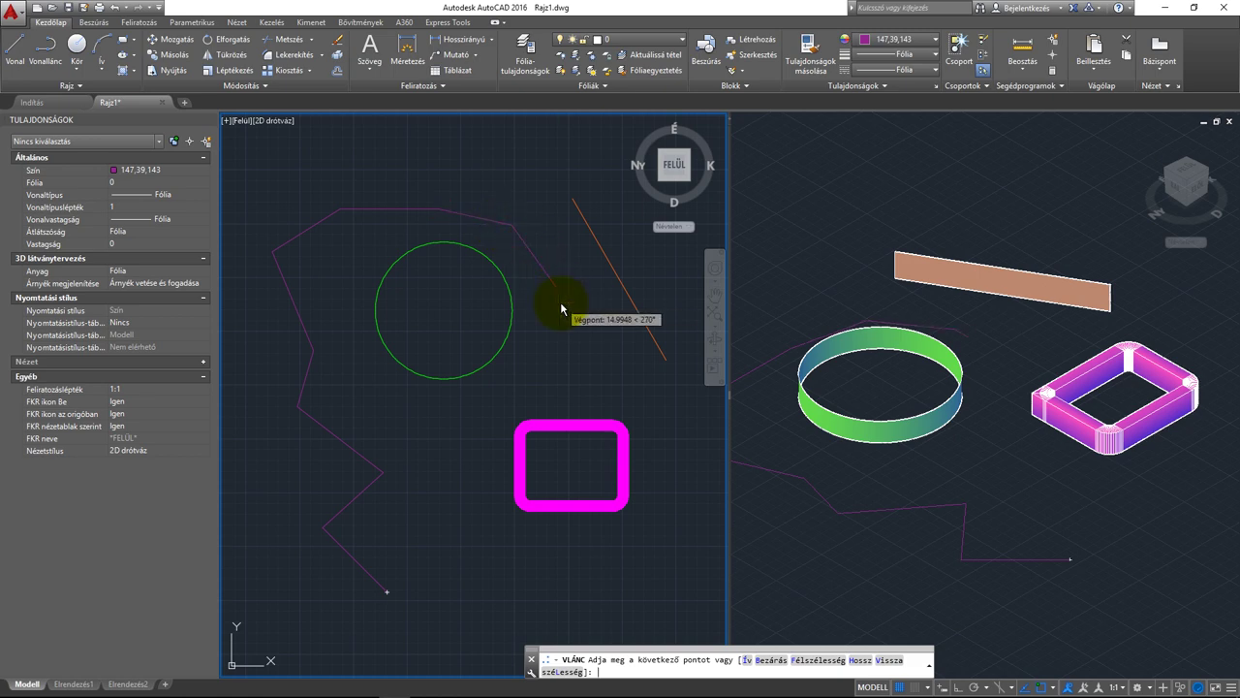
{"action": "left_click", "coordinate": [555, 287]}
{"action": "key", "text": "Return"}
- Give the purple polyline a thickness of 20
{"action": "middle_click_drag", "start_coordinate": [446, 338], "coordinate": [479, 341]}
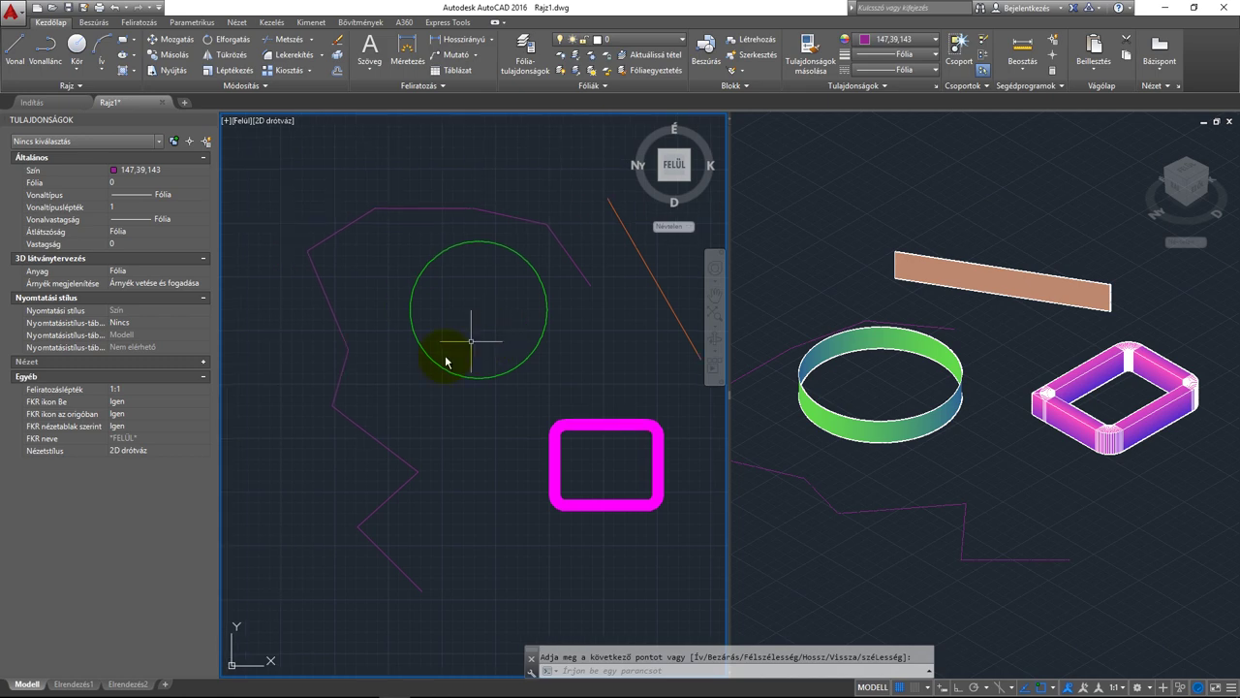
{"action": "left_click", "coordinate": [341, 376]}
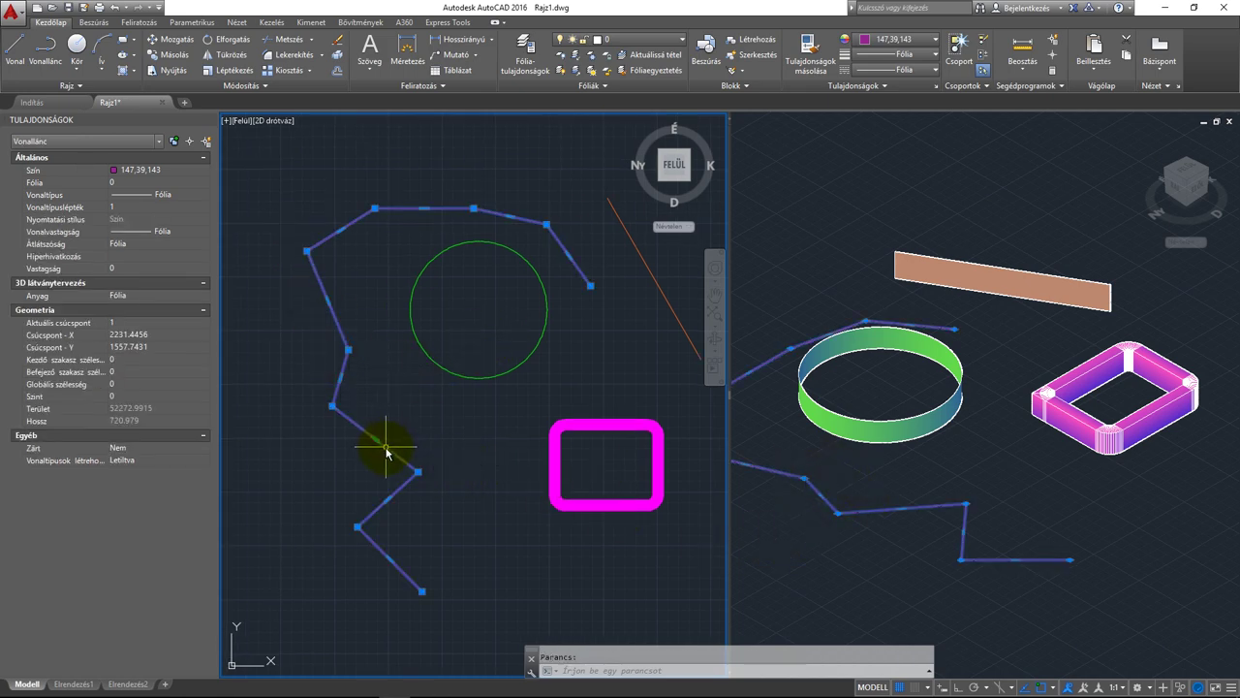
{"action": "left_click", "coordinate": [151, 268]}
{"action": "type", "text": "20"}
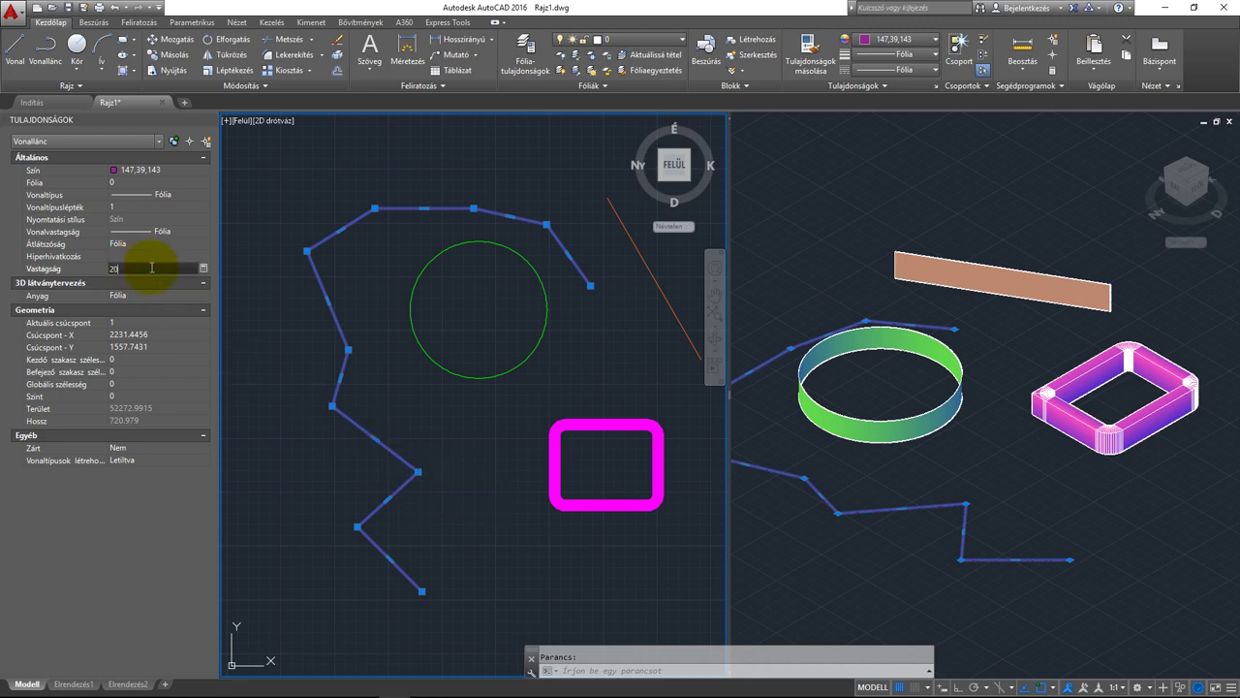
{"action": "key", "text": "Return"}
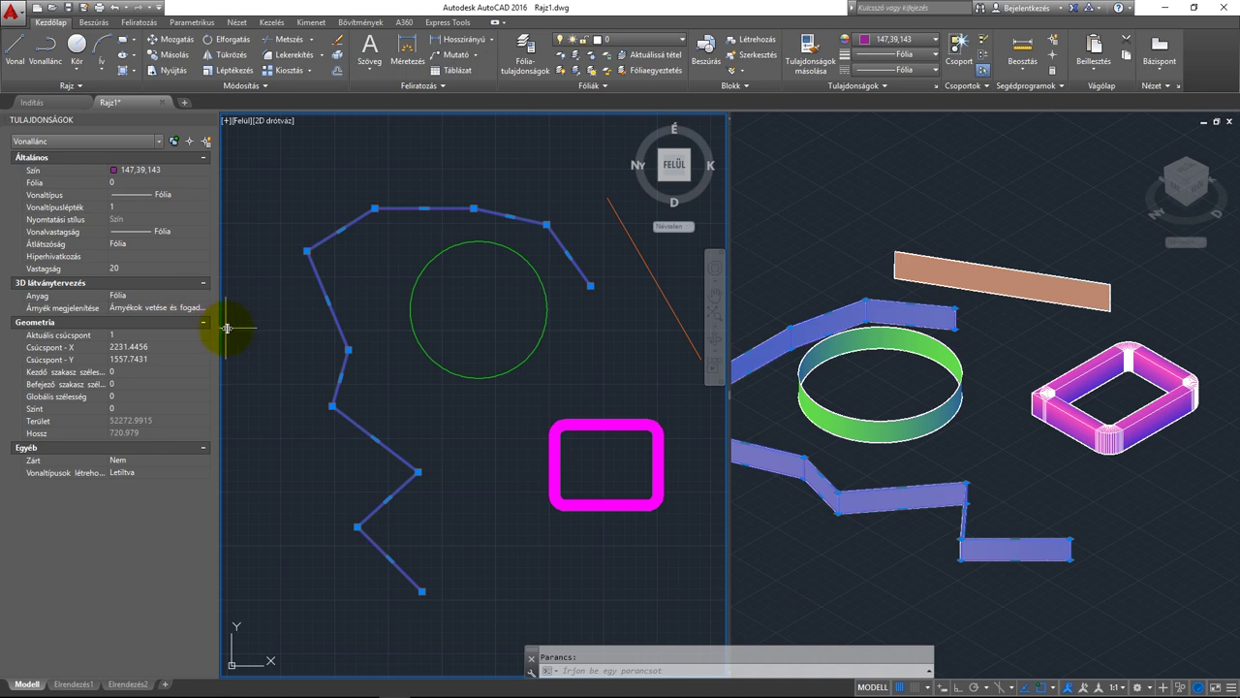
{"action": "key", "text": "Escape"}
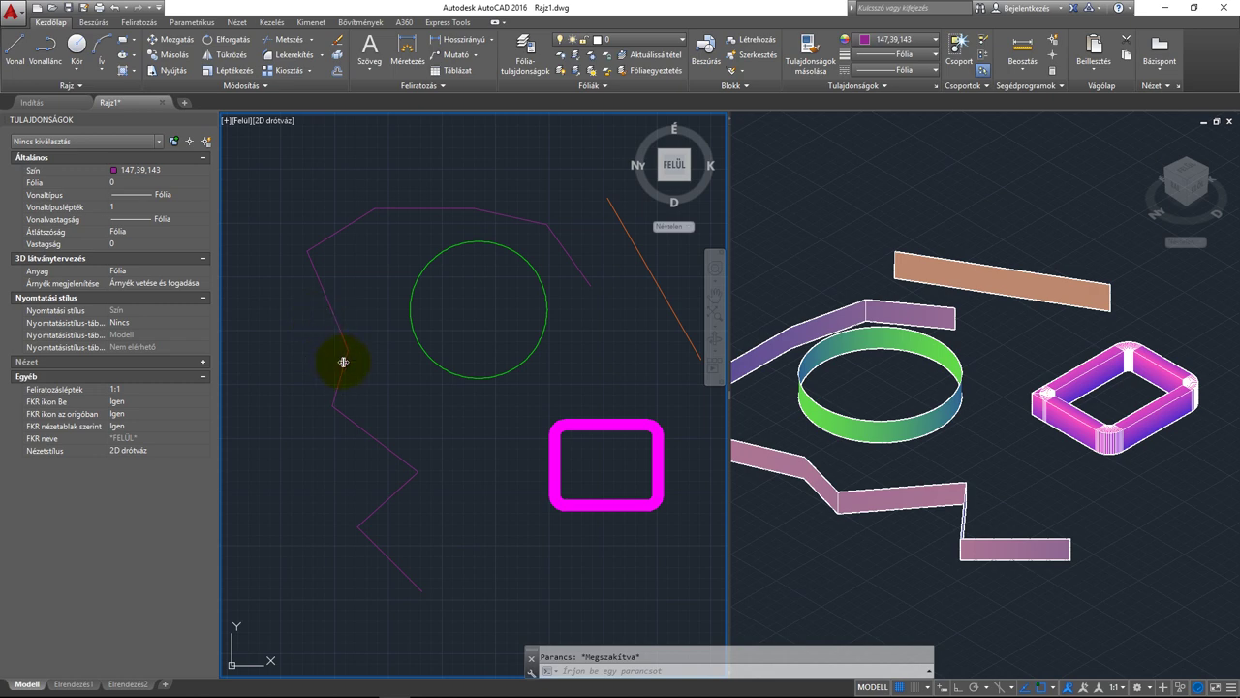
- Delete the thin purple polyline
{"action": "left_click", "coordinate": [343, 361]}
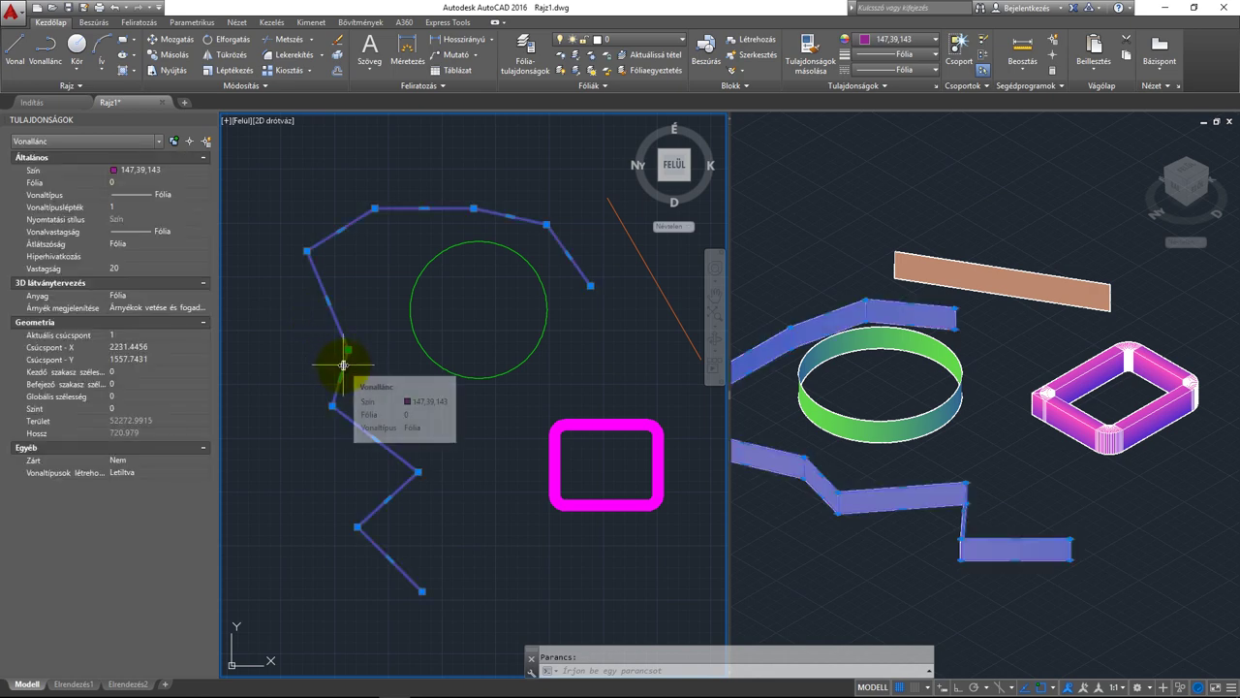
{"action": "left_click", "coordinate": [341, 350]}
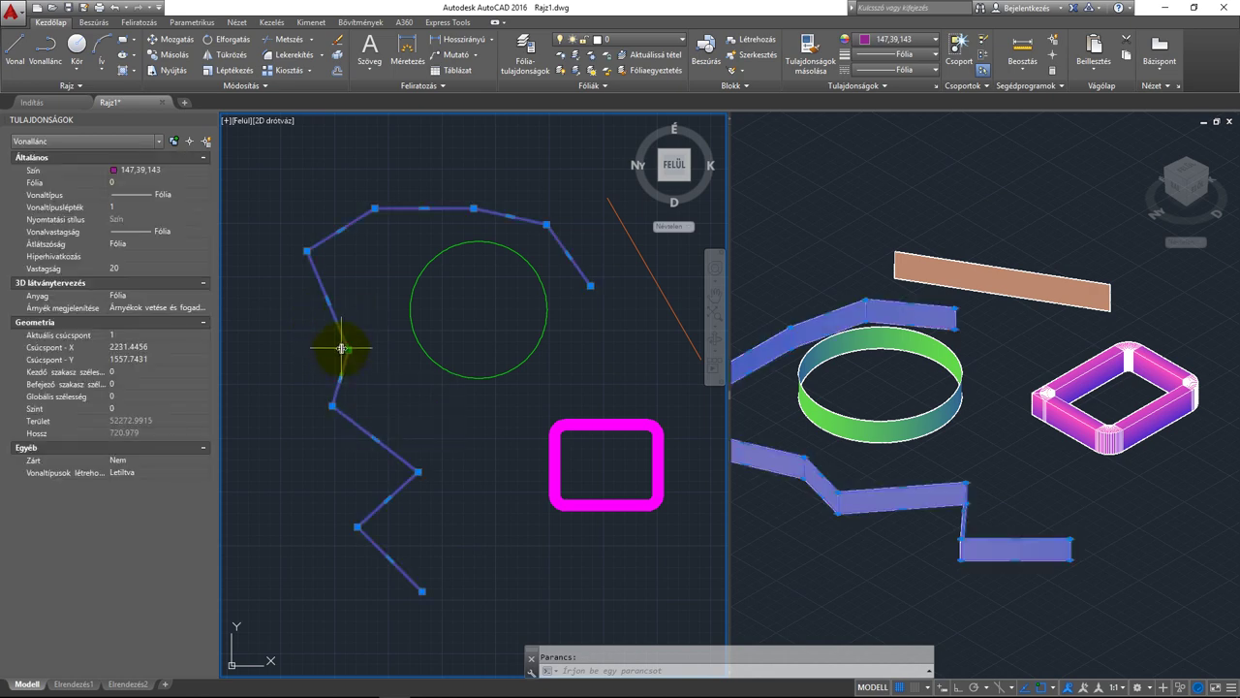
{"action": "key", "text": "Delete"}
- Start a new VL polyline with half-width 5 at both ends
{"action": "type", "text": "vl"}
{"action": "key", "text": "Return"}
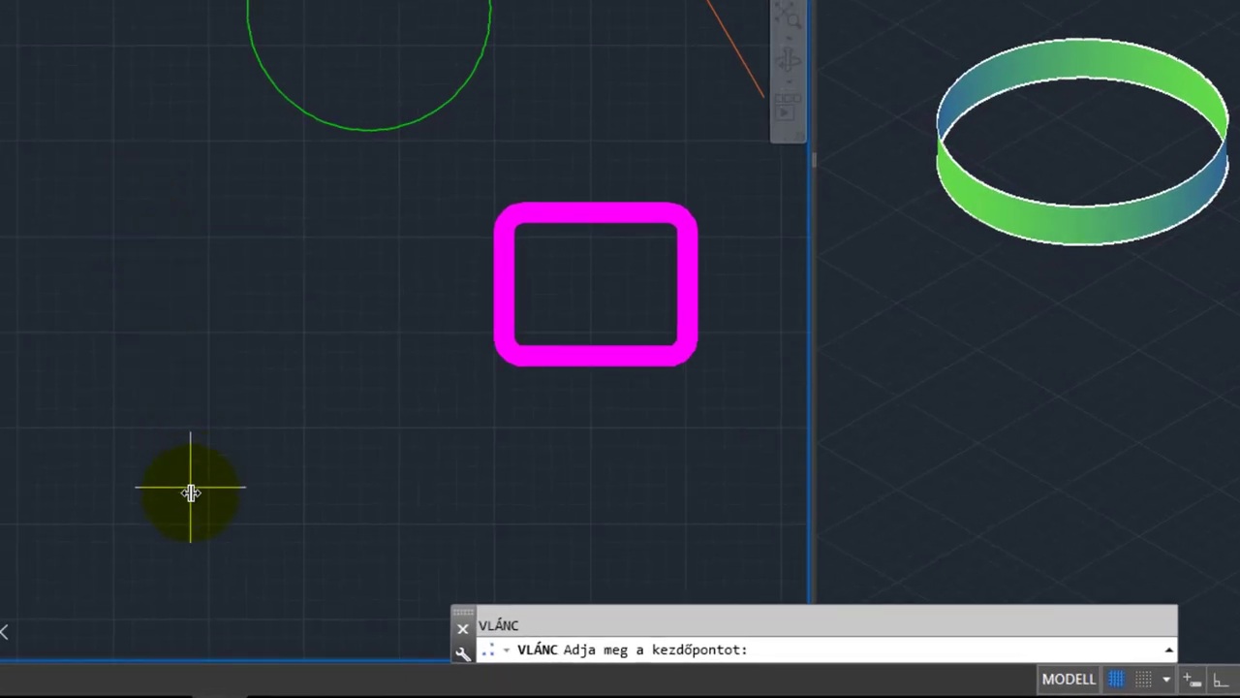
{"action": "left_click", "coordinate": [197, 494]}
{"action": "type", "text": "f"}
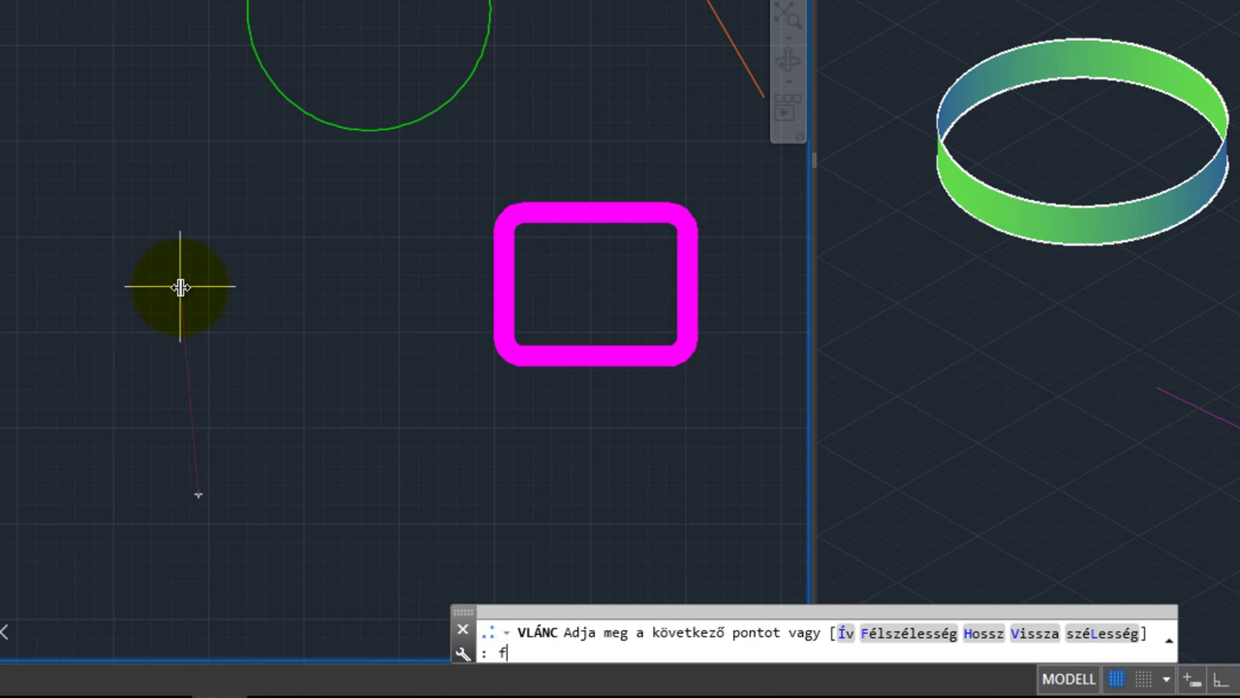
{"action": "key", "text": "Return"}
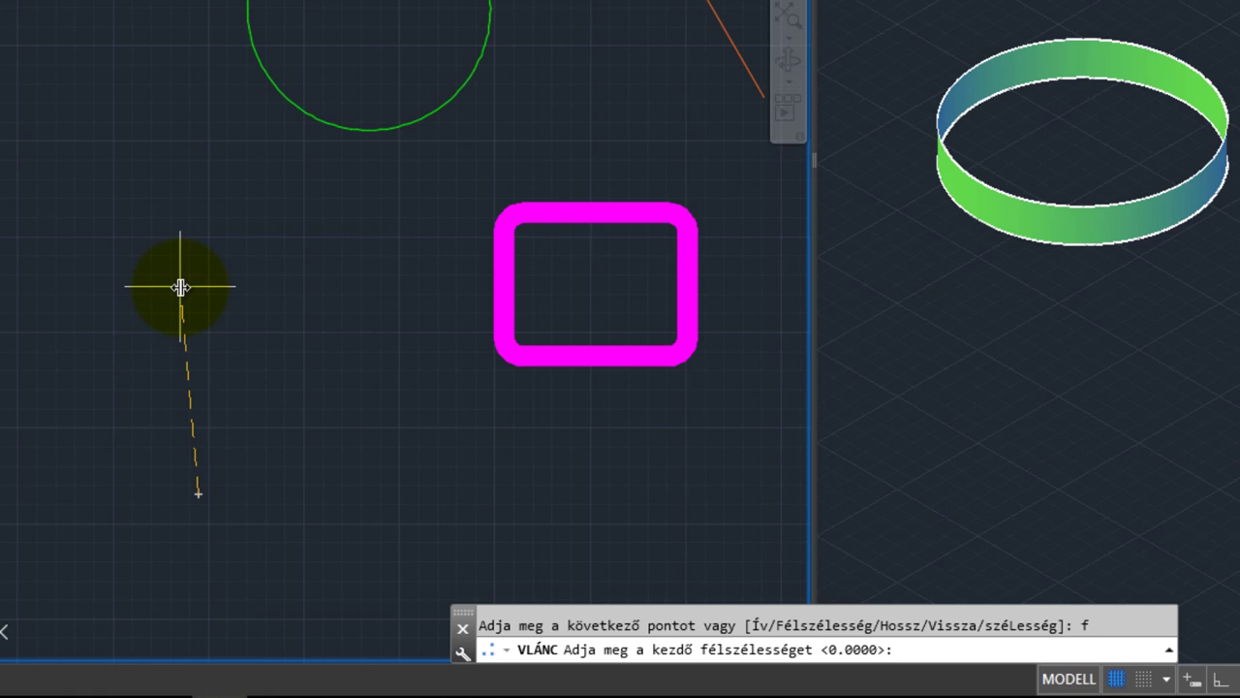
{"action": "type", "text": "5"}
{"action": "key", "text": "Return"}
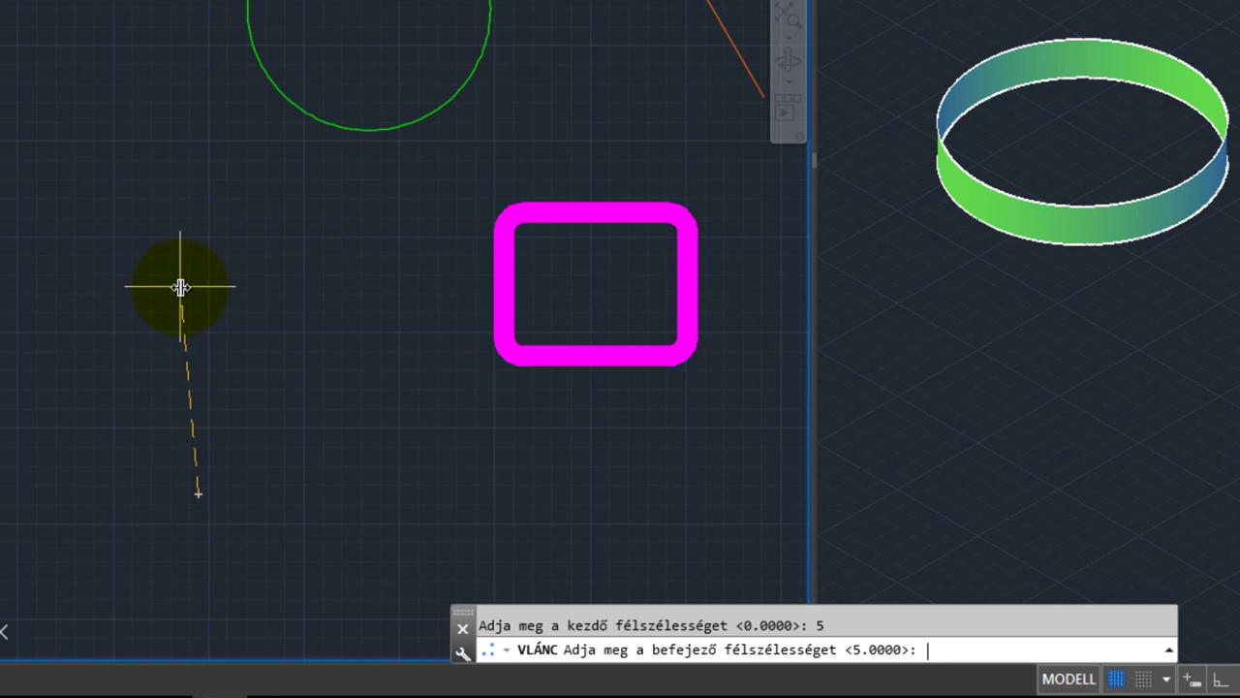
{"action": "key", "text": "Return"}
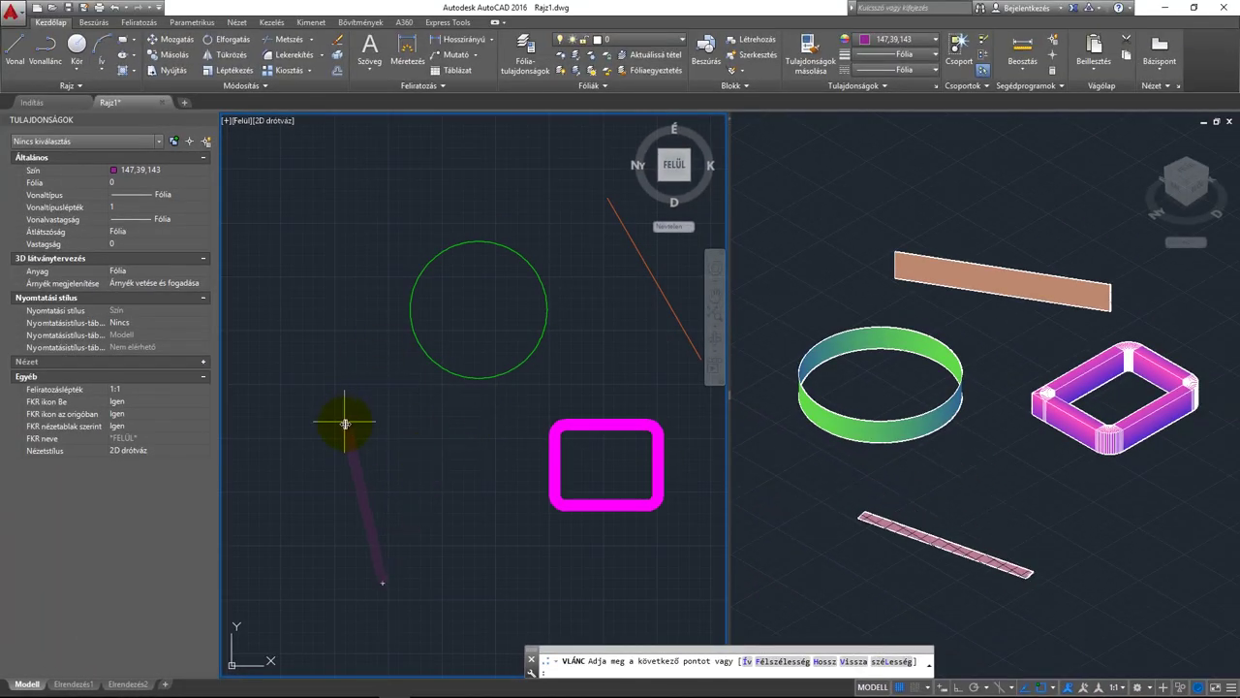
- Route the wide polyline around the circle, ending above the rectangle
{"action": "left_click", "coordinate": [341, 489]}
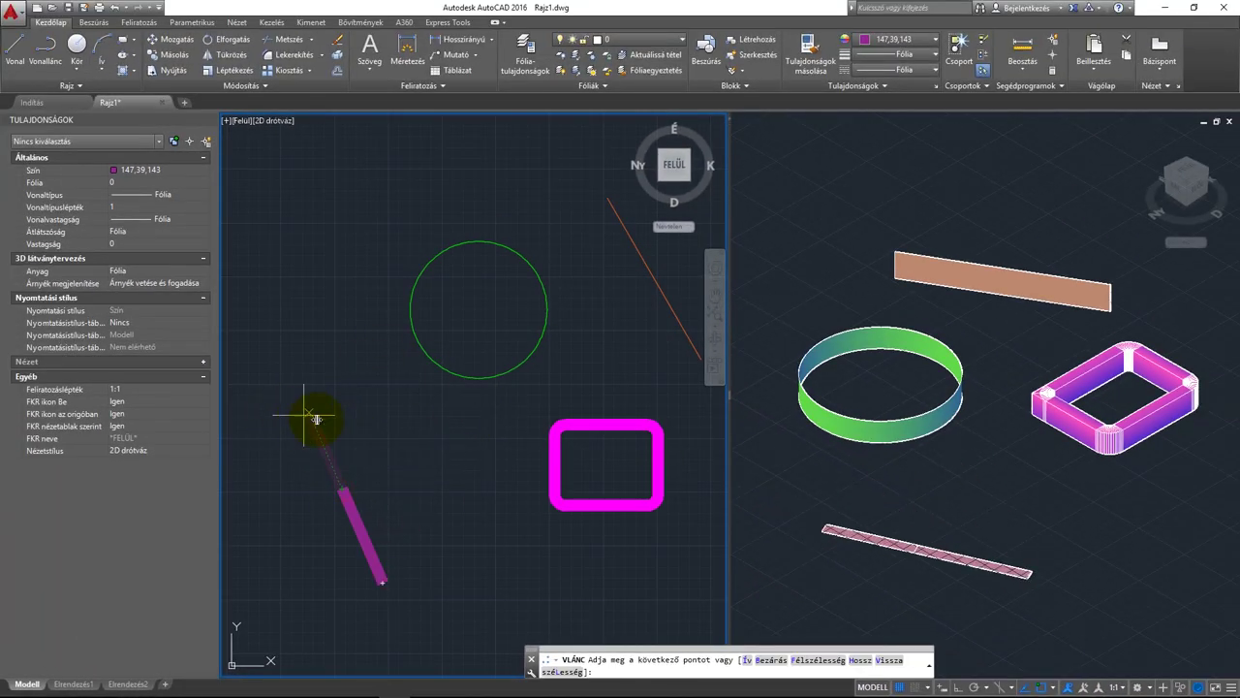
{"action": "left_click", "coordinate": [394, 427]}
{"action": "left_click", "coordinate": [291, 334]}
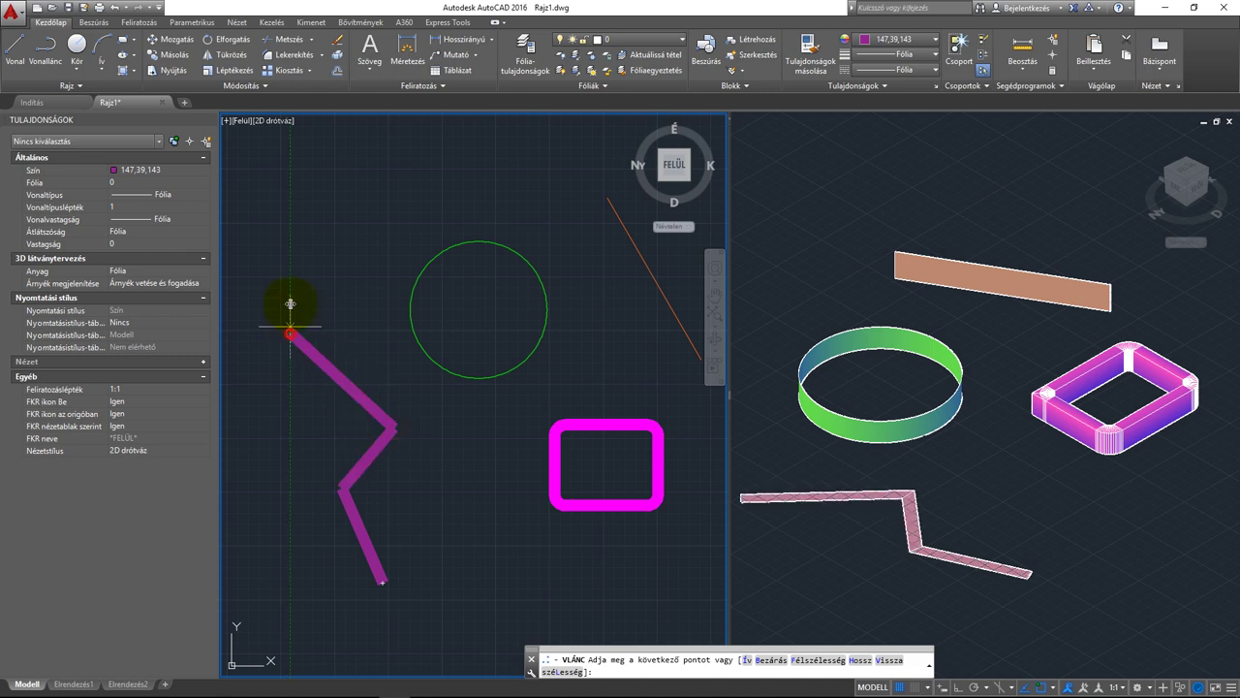
{"action": "left_click", "coordinate": [321, 215]}
{"action": "left_click", "coordinate": [455, 179]}
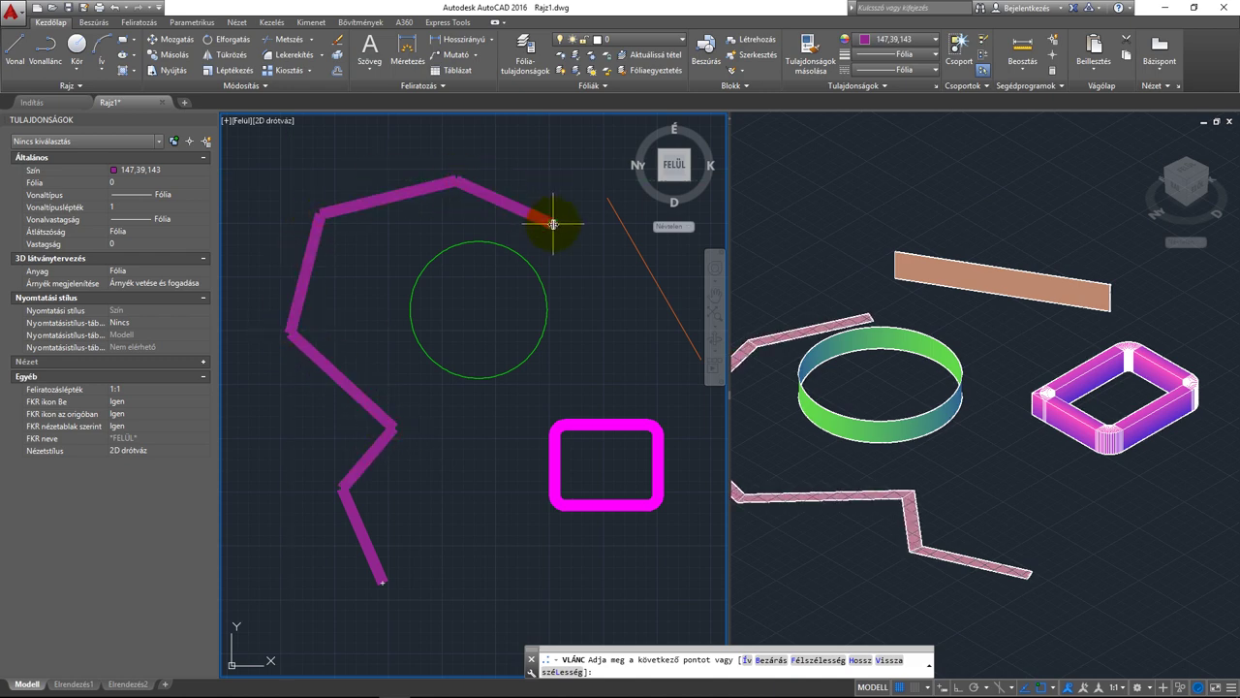
{"action": "left_click", "coordinate": [554, 224]}
{"action": "left_click", "coordinate": [620, 327]}
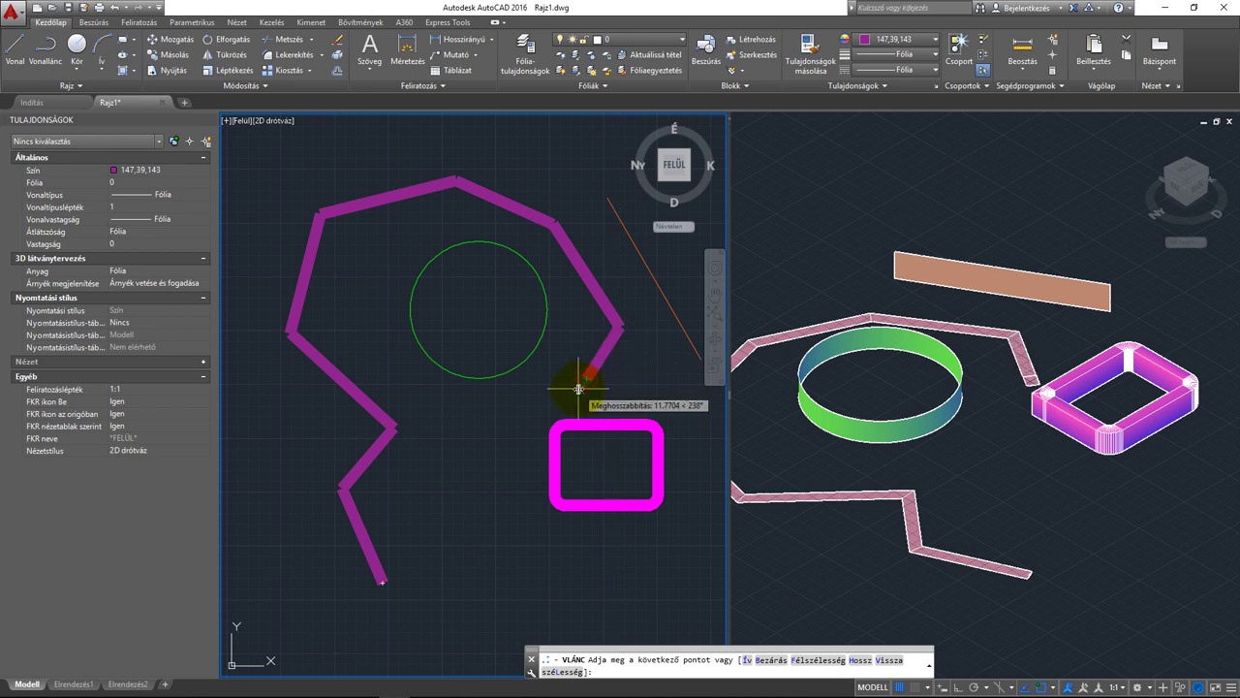
{"action": "left_click", "coordinate": [578, 388]}
{"action": "key", "text": "Return"}
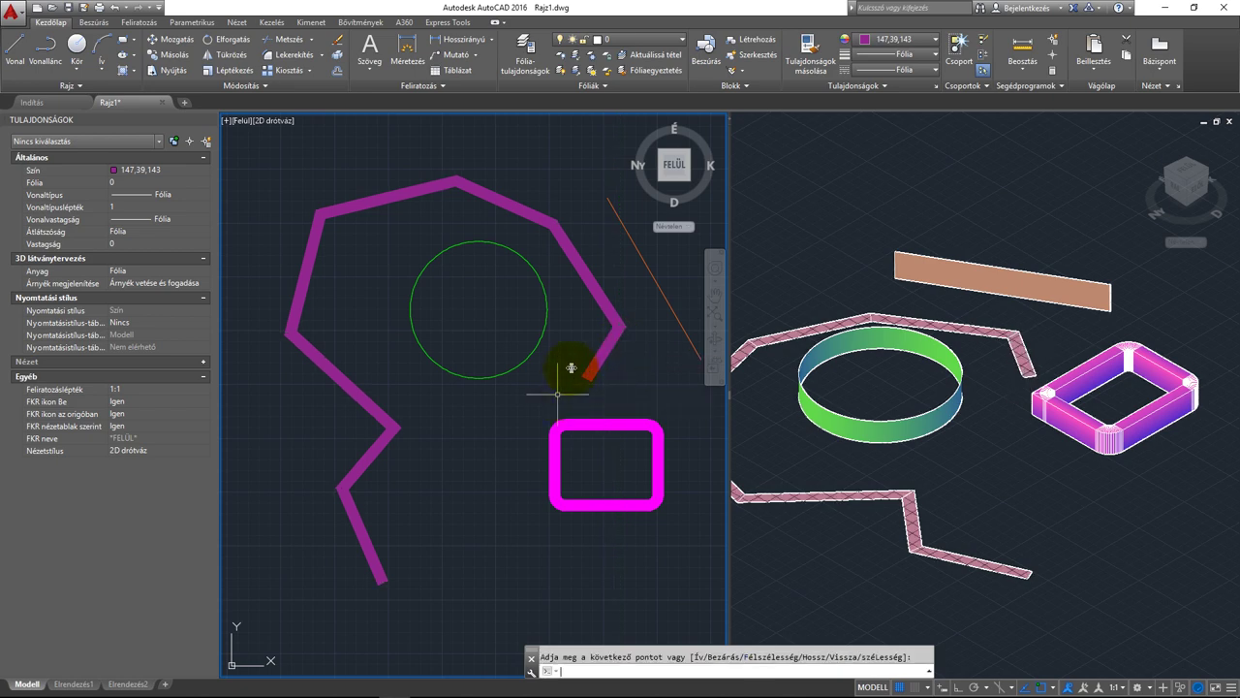
- End the polyline command, pan the isometric view, and select the wide purple polyline
{"action": "key", "text": "Return"}
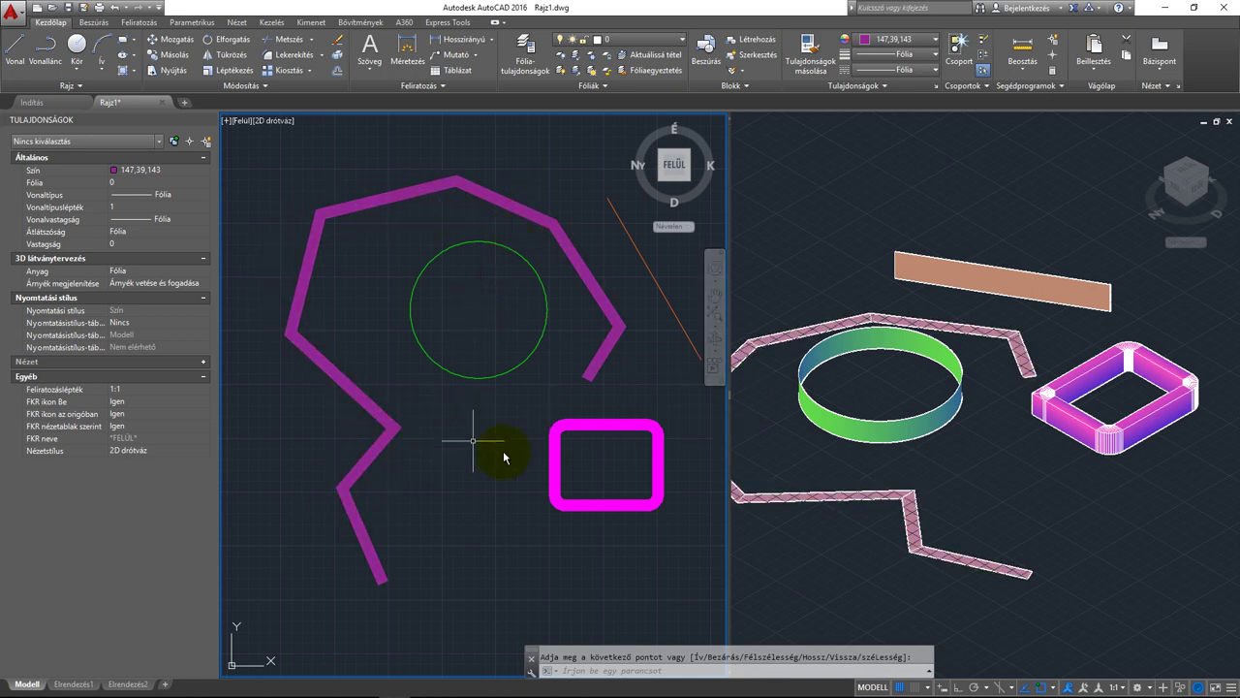
{"action": "left_click", "coordinate": [824, 465]}
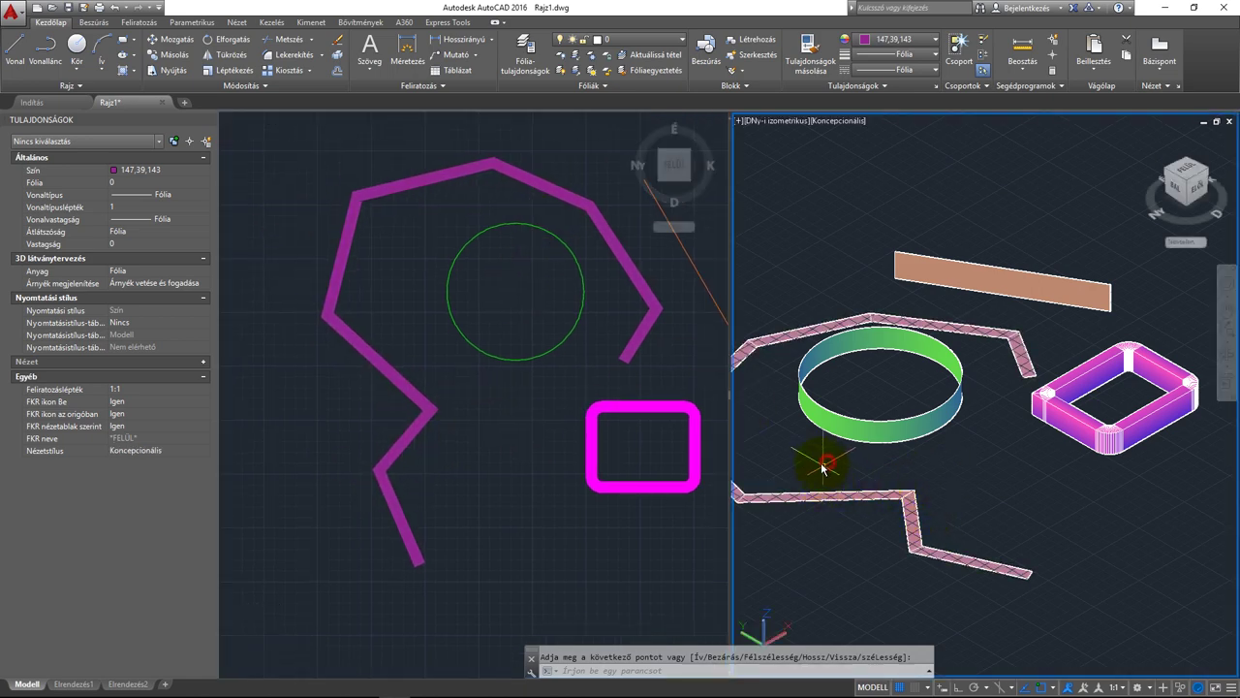
{"action": "mouse_move", "coordinate": [823, 467]}
{"action": "middle_mouse_down"}
{"action": "mouse_move", "coordinate": [885, 449]}
{"action": "mouse_move", "coordinate": [984, 464]}
{"action": "middle_mouse_up"}
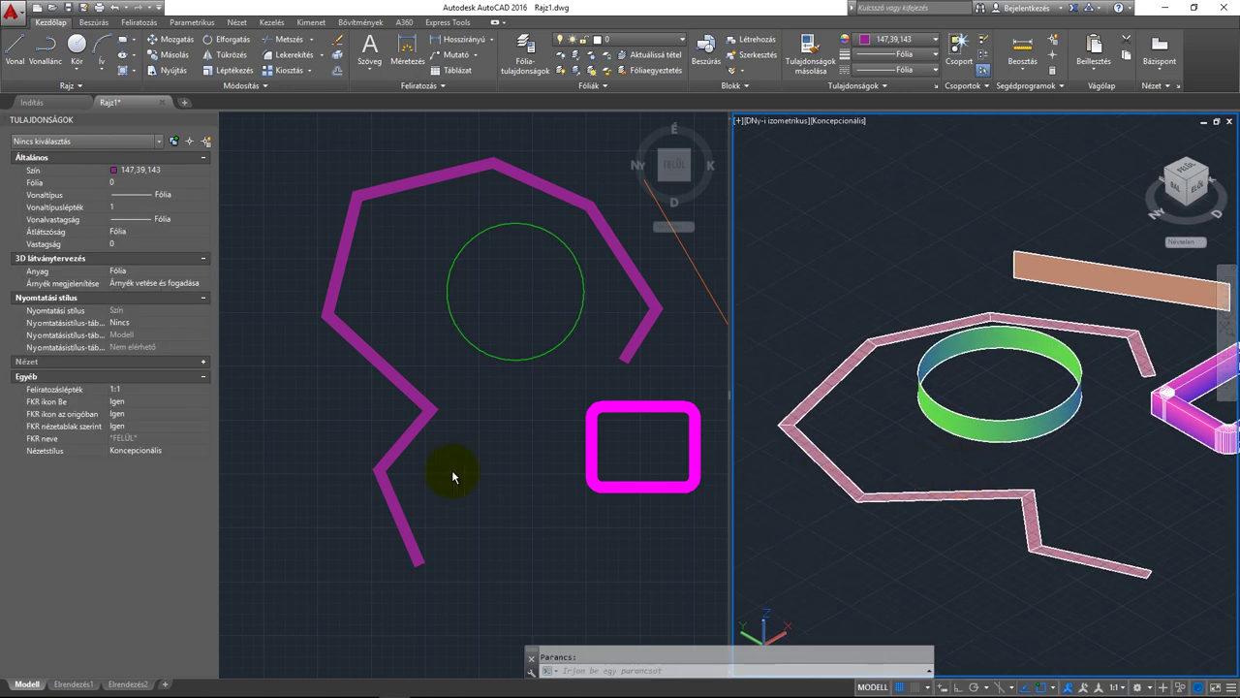
{"action": "left_click", "coordinate": [417, 438]}
{"action": "left_click", "coordinate": [412, 444]}
{"action": "left_click", "coordinate": [375, 428]}
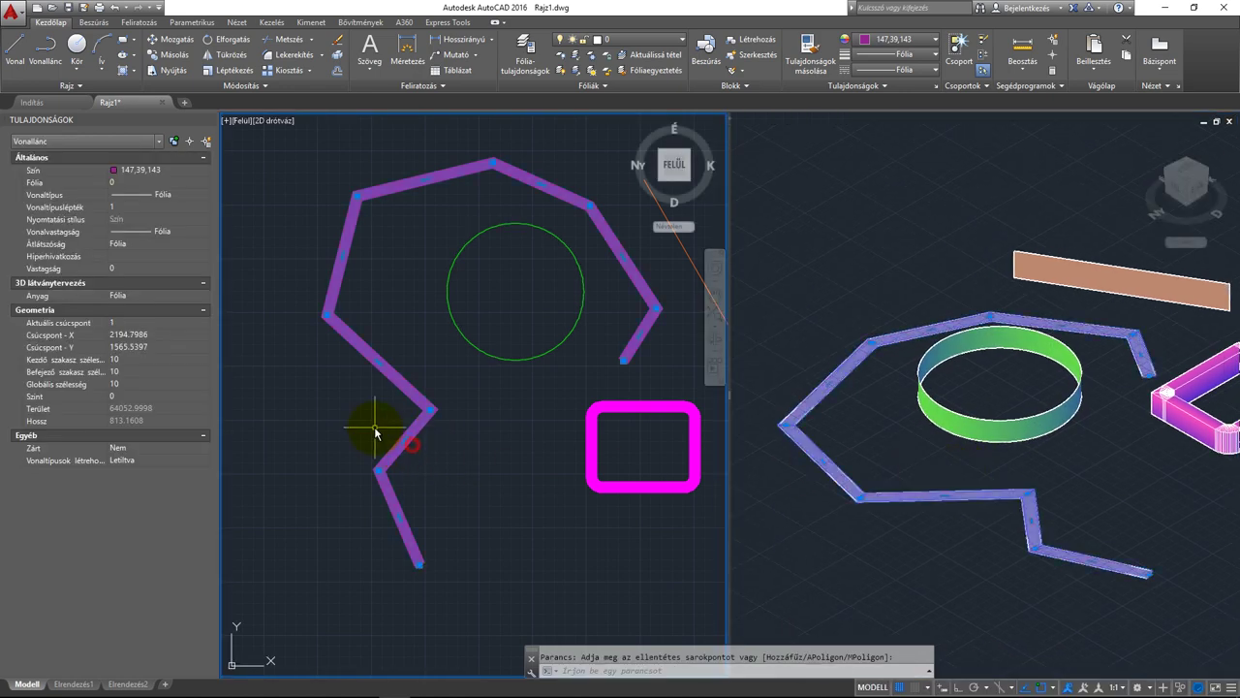
- Set the polyline's Vastagság (thickness) to 20 and orbit the isometric view to see the wall
{"action": "left_click", "coordinate": [130, 258]}
{"action": "left_click", "coordinate": [132, 268]}
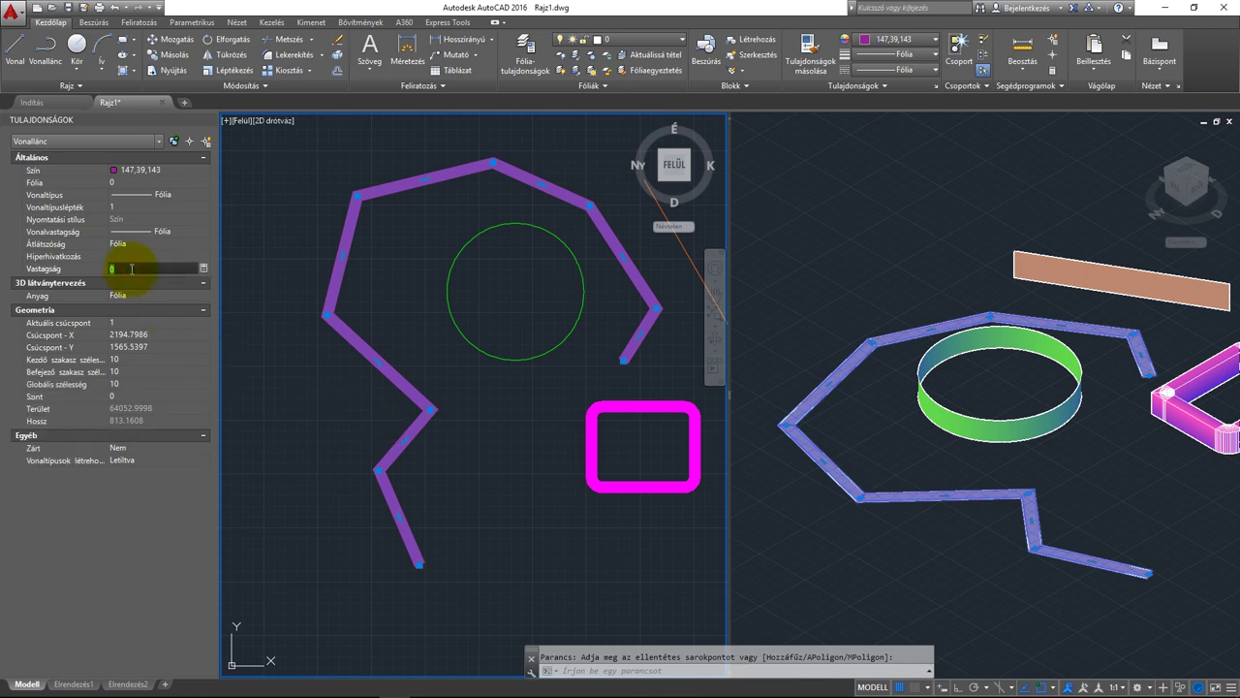
{"action": "type", "text": "20"}
{"action": "key", "text": "Return"}
{"action": "key", "text": "Escape"}
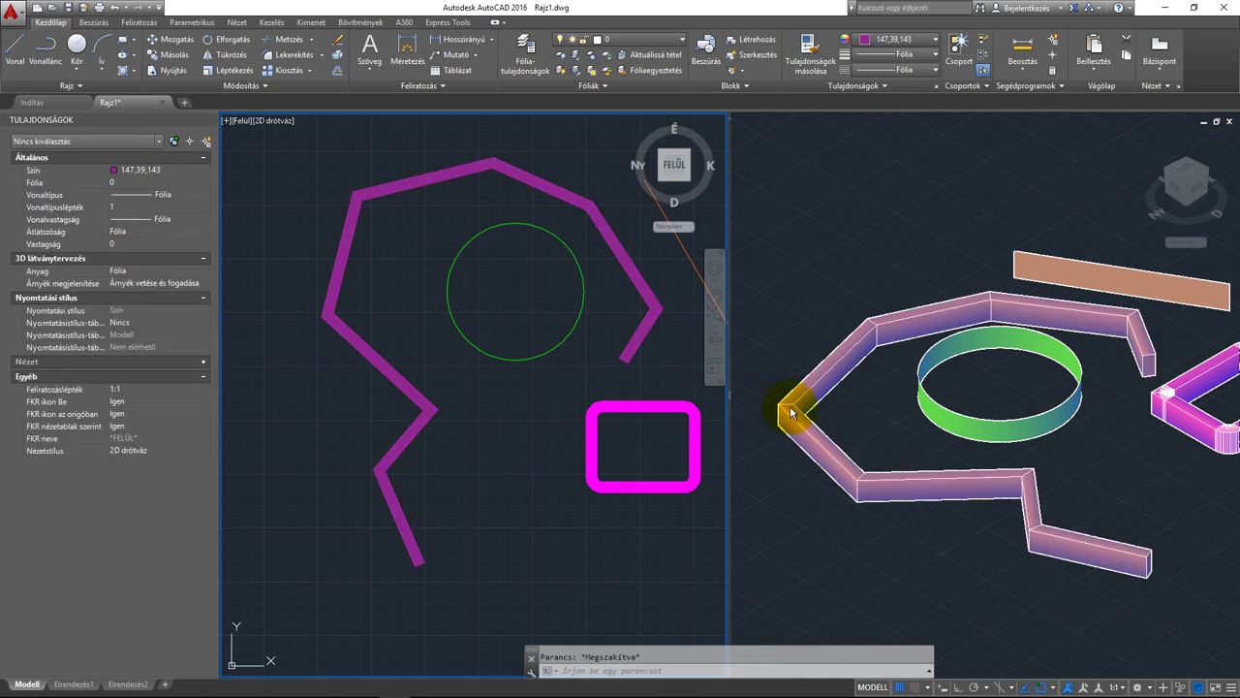
{"action": "left_click", "coordinate": [880, 419]}
{"action": "middle_click_drag", "start_coordinate": [944, 444], "coordinate": [953, 432], "text": "shift"}
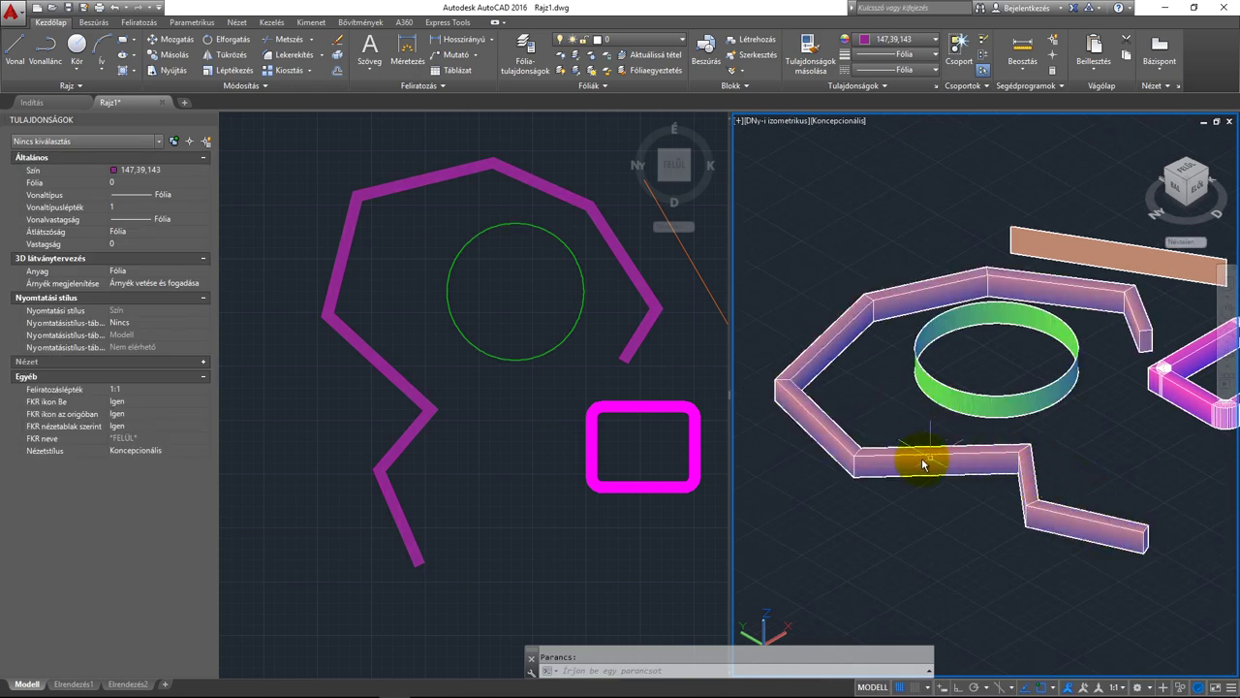
- Select the purple wall and drag one left-side corner grip further out
{"action": "left_click", "coordinate": [845, 444]}
{"action": "scroll", "coordinate": [850, 447], "scroll_direction": "up", "scroll_amount": 2}
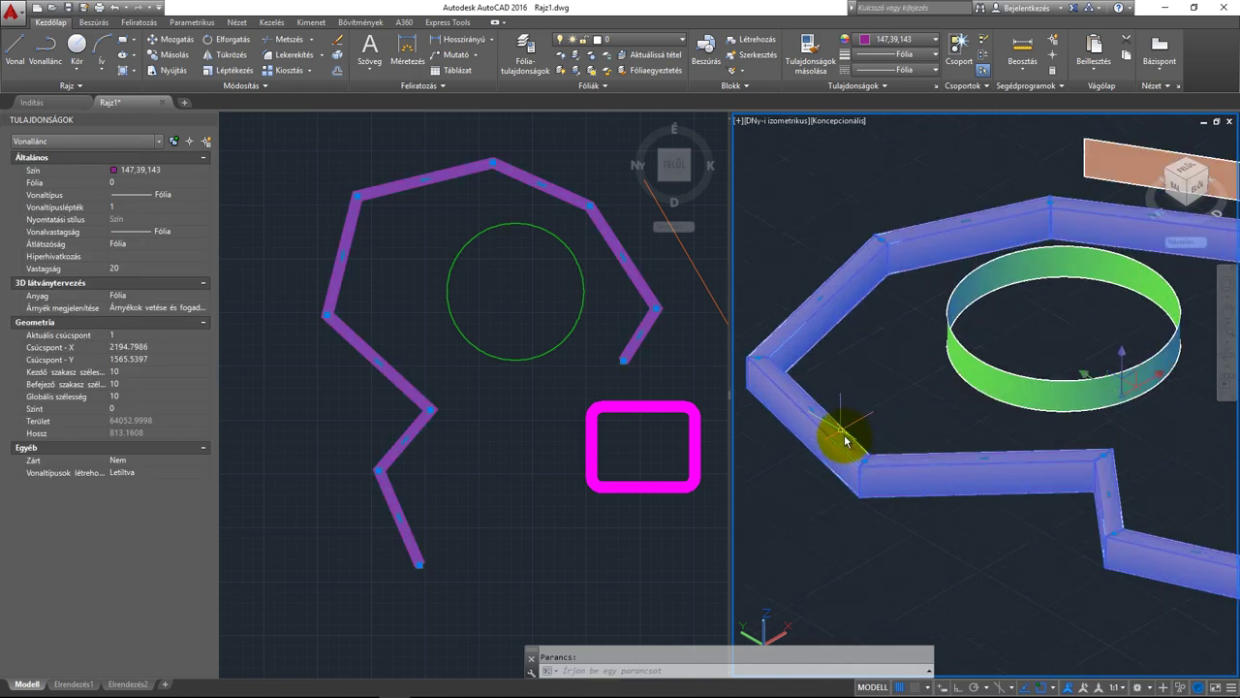
{"action": "scroll", "coordinate": [855, 447], "scroll_direction": "up", "scroll_amount": 2}
{"action": "left_click", "coordinate": [800, 442]}
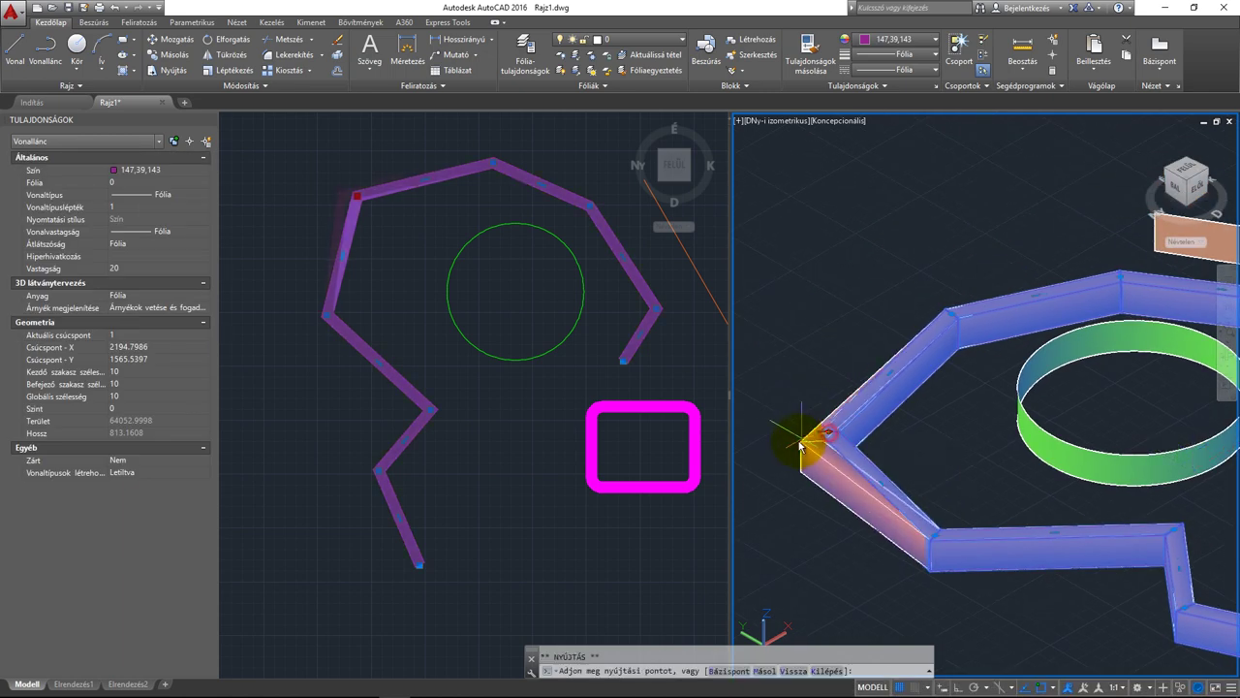
{"action": "middle_click_drag", "start_coordinate": [800, 442], "coordinate": [857, 378]}
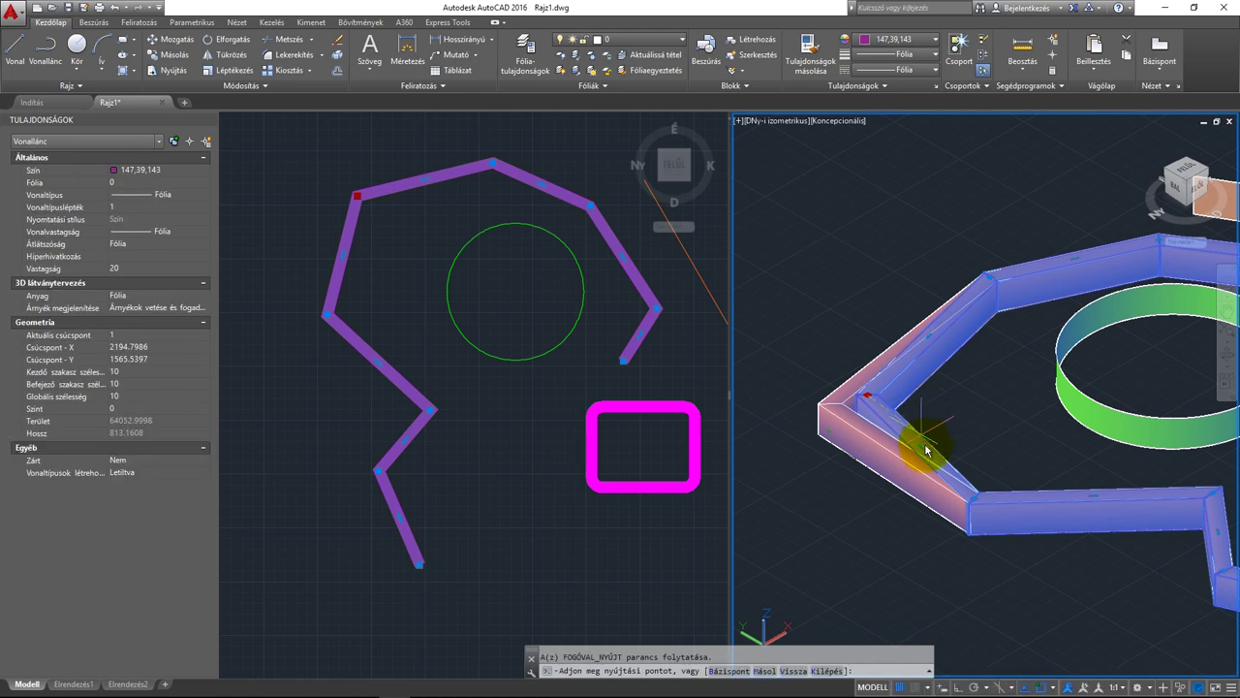
{"action": "scroll", "coordinate": [907, 436], "scroll_direction": "down", "scroll_amount": 2}
{"action": "left_click", "coordinate": [902, 427]}
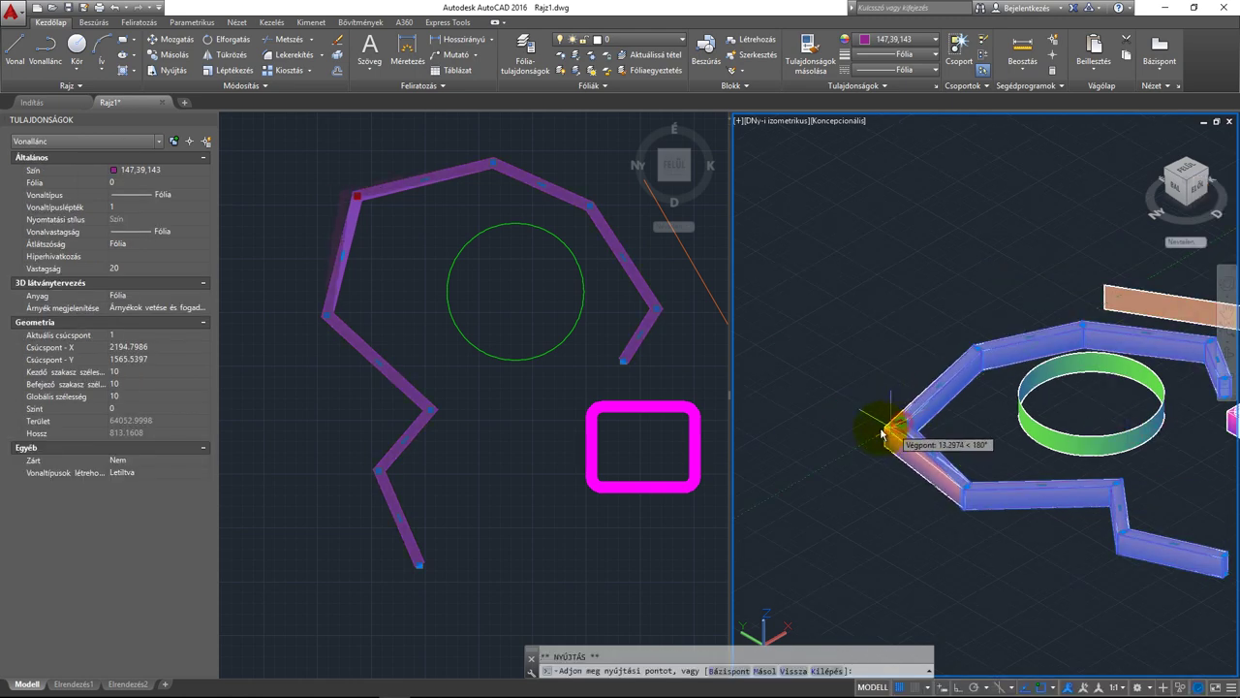
- Move the neighbouring corner and extend the wall's end further down-right, then deselect
{"action": "left_click", "coordinate": [820, 406]}
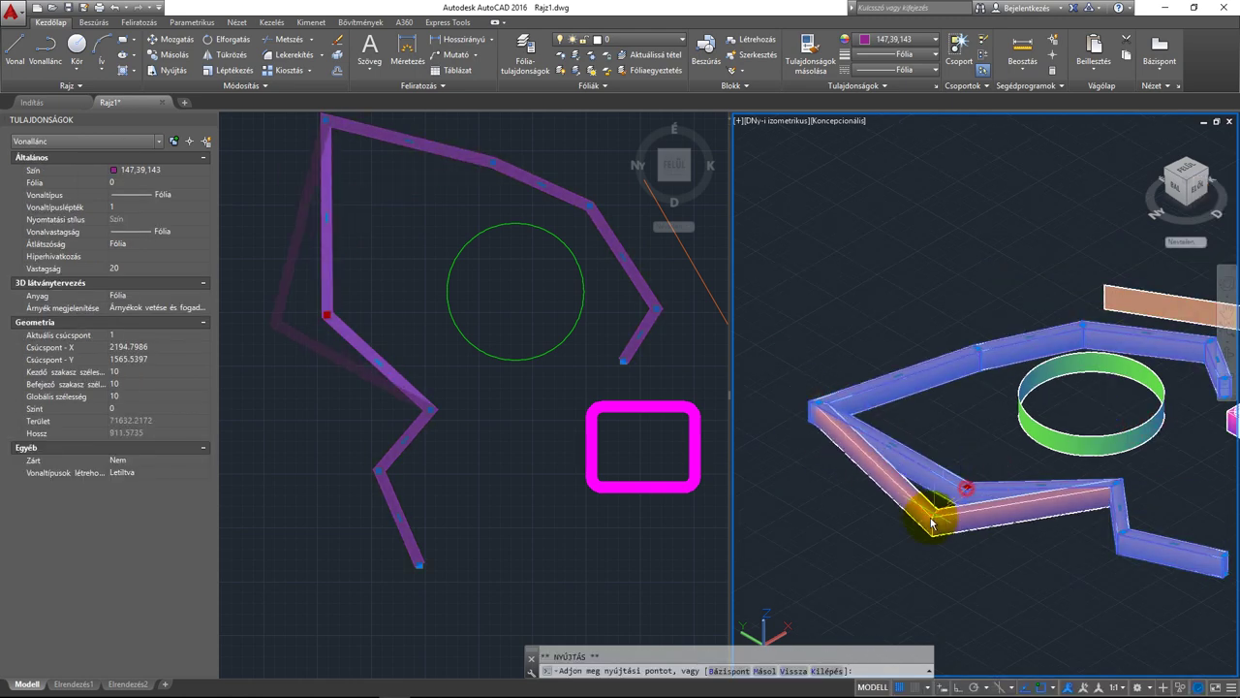
{"action": "left_click", "coordinate": [899, 526]}
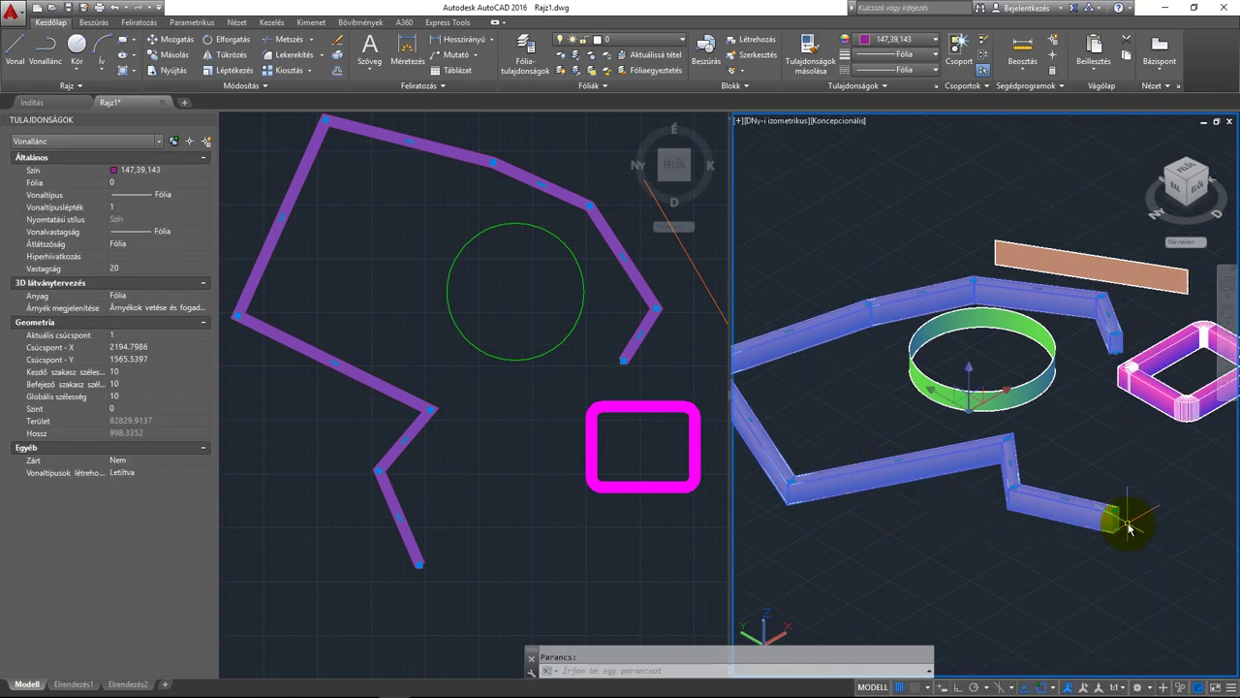
{"action": "left_click", "coordinate": [1114, 513]}
{"action": "left_click", "coordinate": [1143, 504]}
{"action": "key", "text": "Escape"}
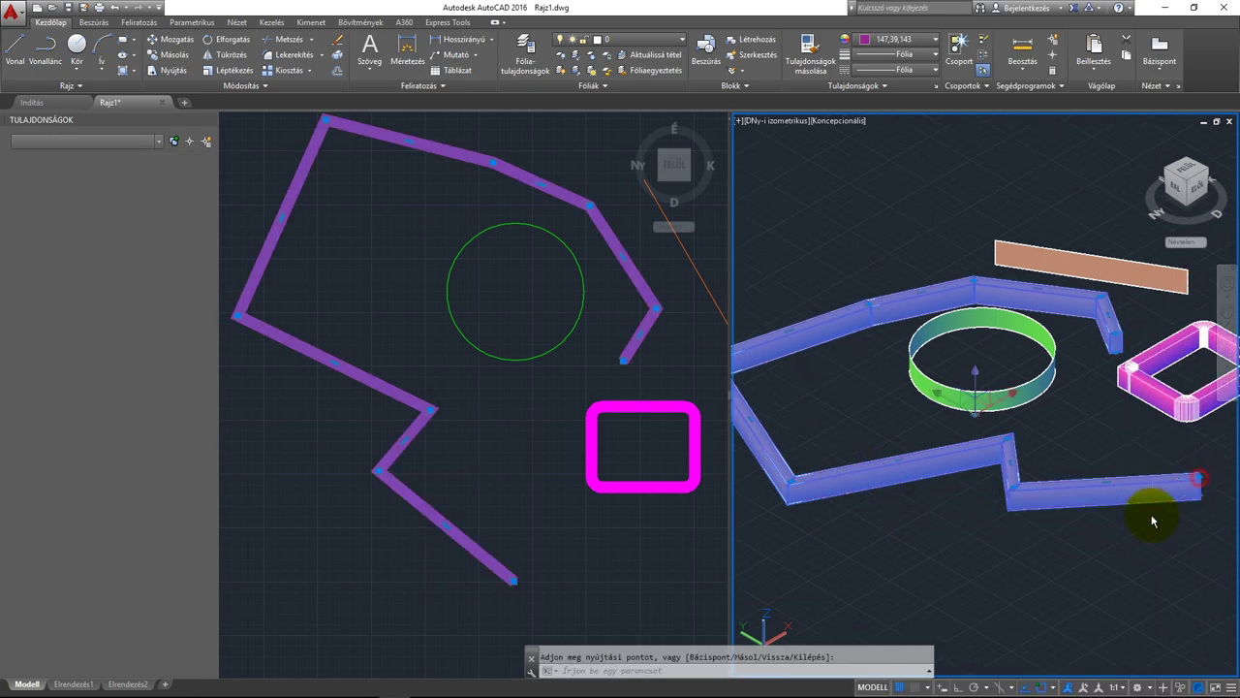
{"action": "scroll", "coordinate": [1047, 506], "scroll_direction": "down", "scroll_amount": 3}
{"action": "left_click", "coordinate": [620, 390]}
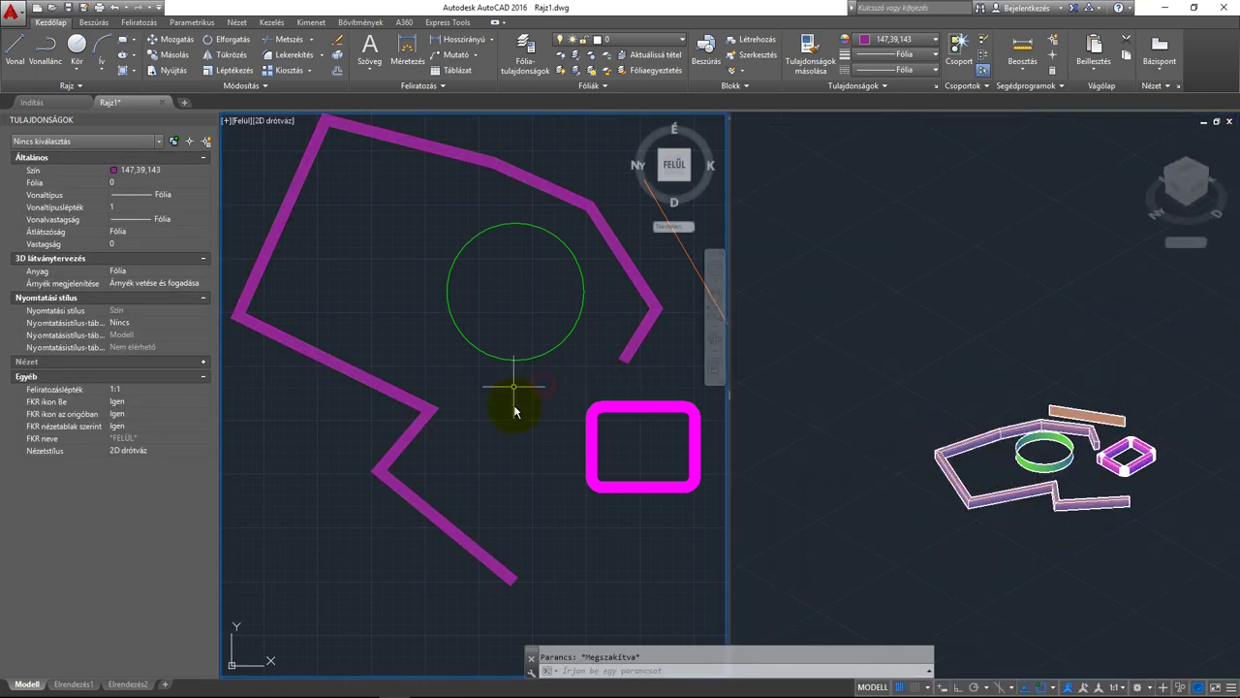
- Switch the current colour from 147,39,143 to Fólia (ByLayer) in the top view
{"action": "left_click", "coordinate": [915, 507]}
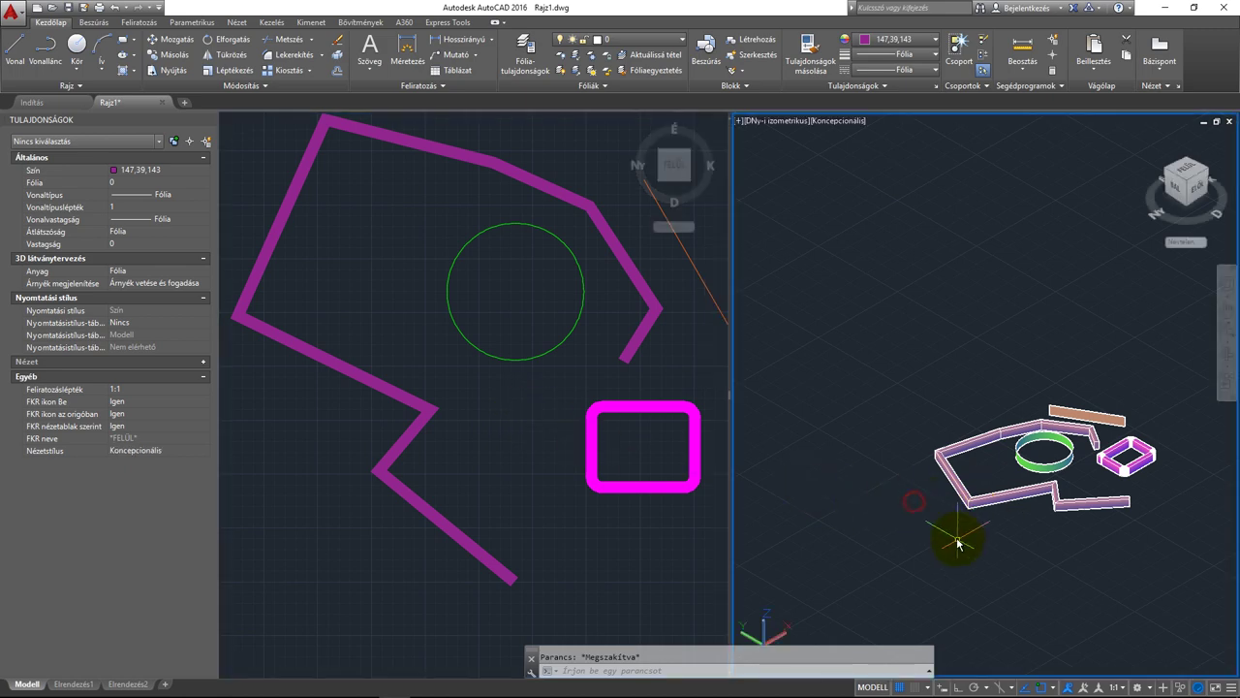
{"action": "scroll", "coordinate": [993, 498], "scroll_direction": "up", "scroll_amount": 2}
{"action": "left_click", "coordinate": [516, 357]}
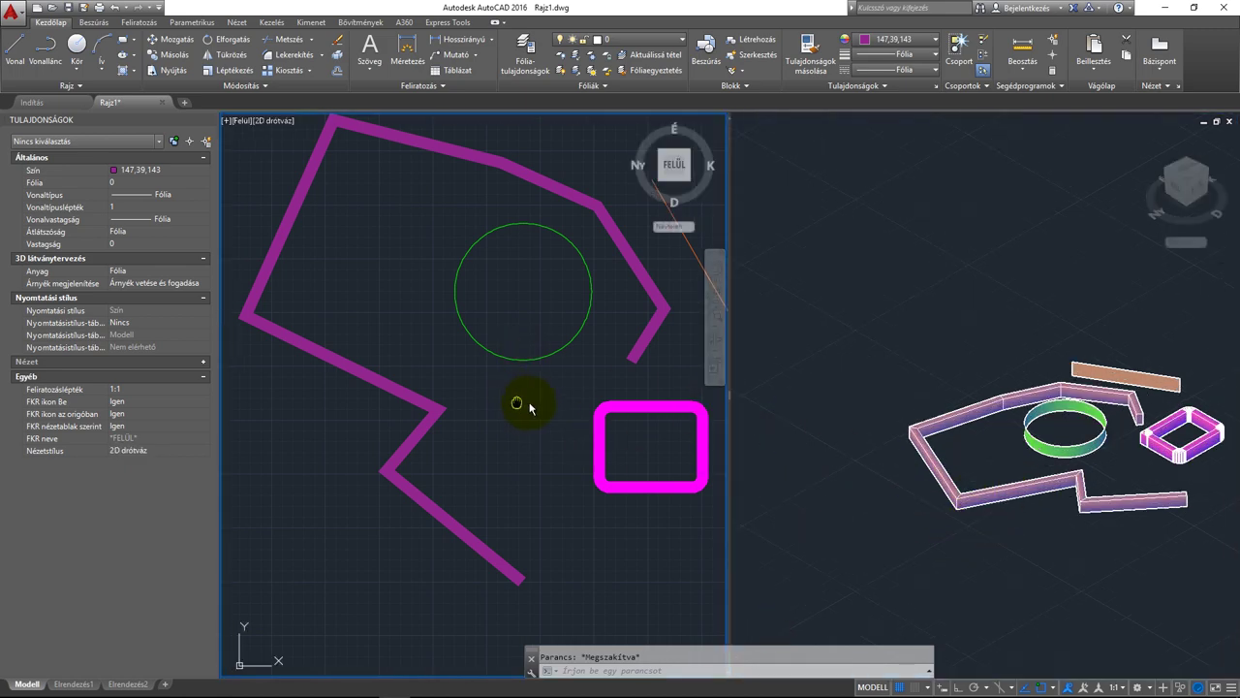
{"action": "scroll", "coordinate": [532, 401], "scroll_direction": "down", "scroll_amount": 1}
{"action": "scroll", "coordinate": [539, 412], "scroll_direction": "down", "scroll_amount": 2}
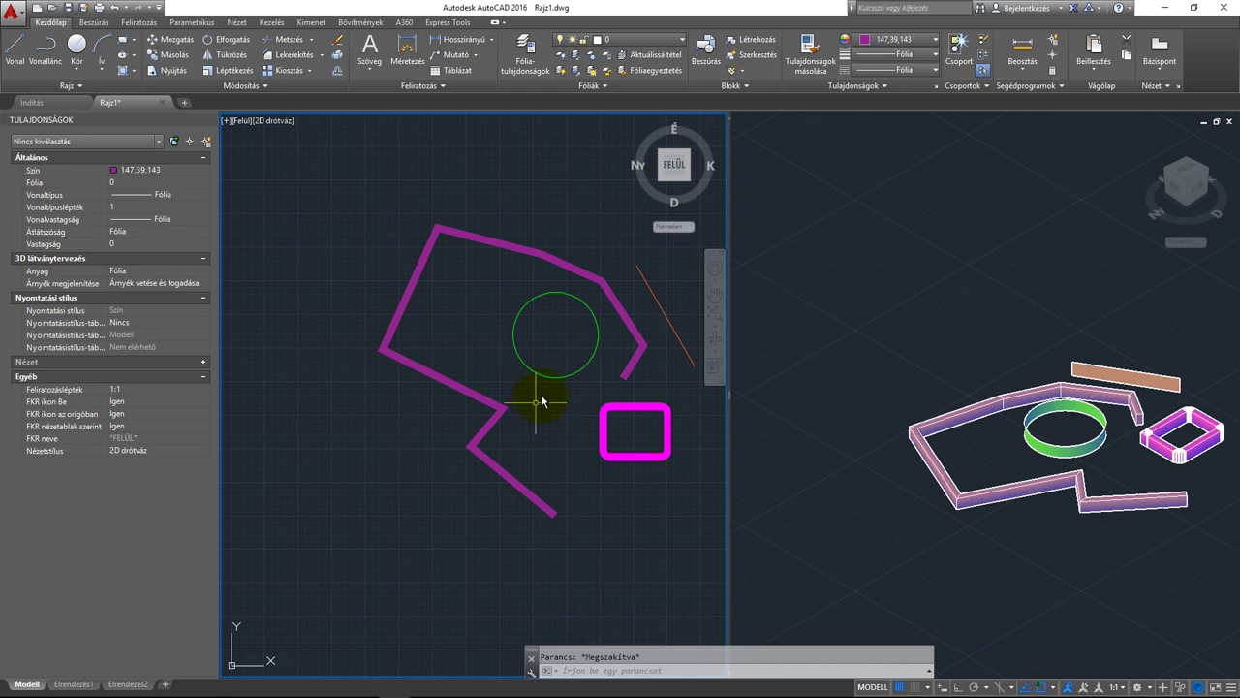
{"action": "left_click", "coordinate": [913, 41]}
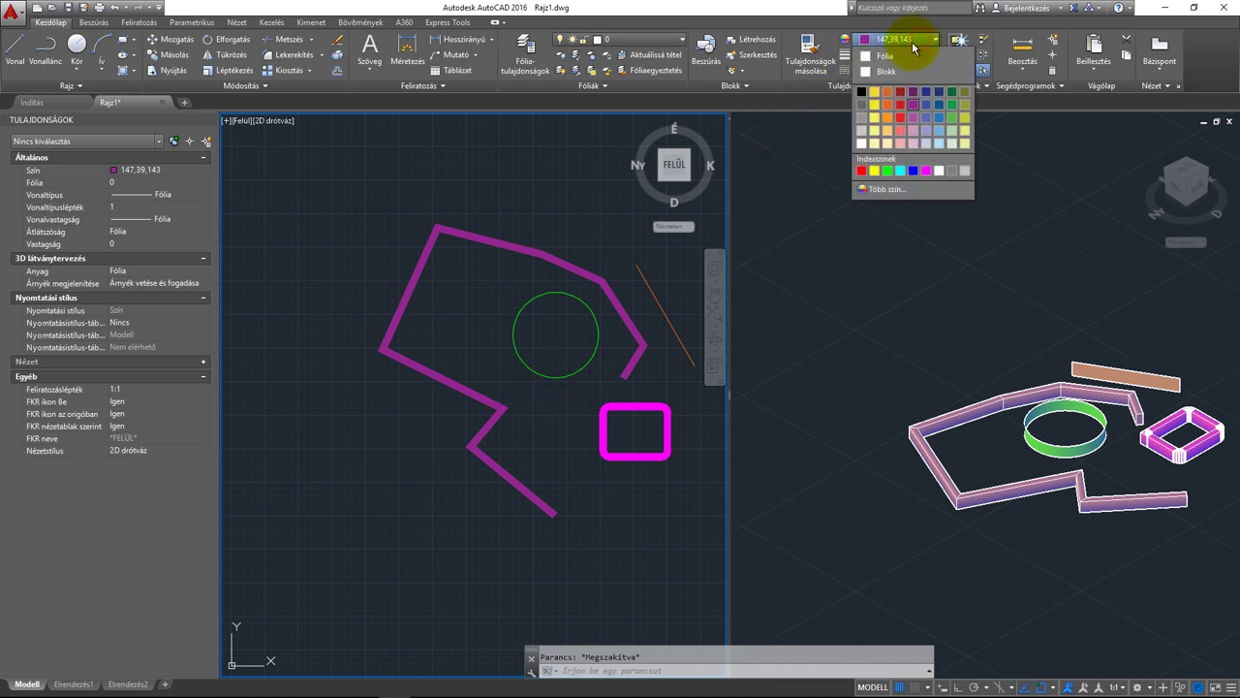
{"action": "left_click", "coordinate": [885, 55]}
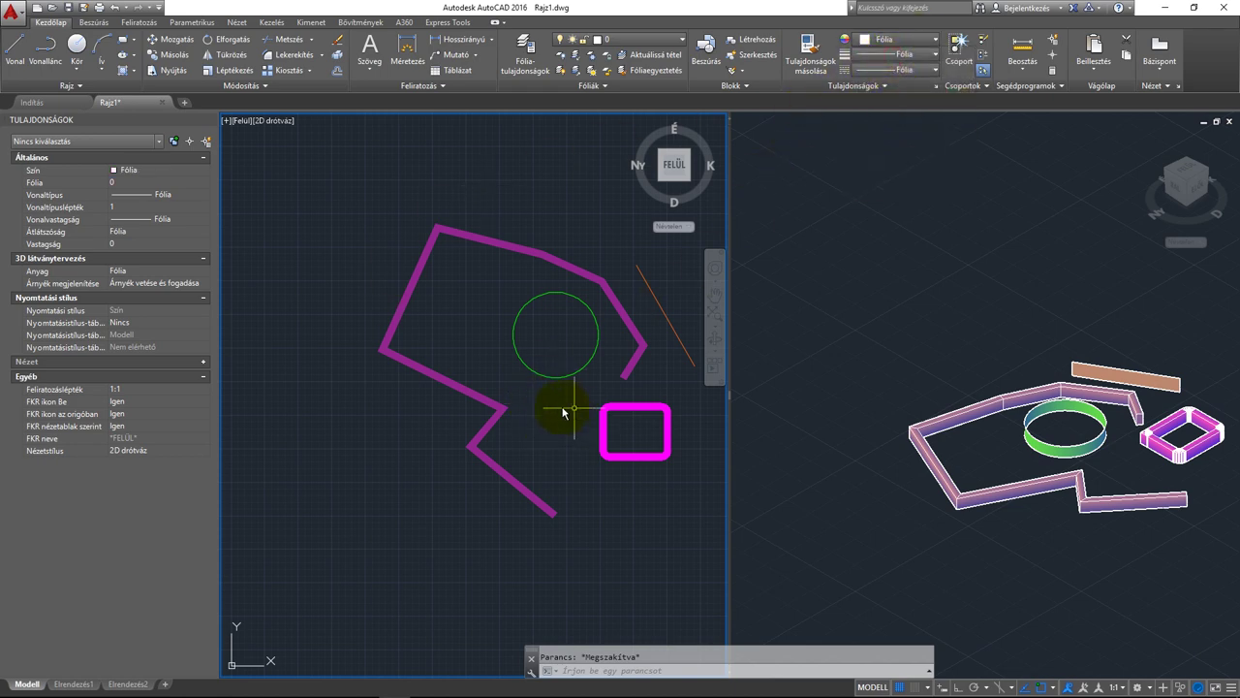
{"action": "middle_click_drag", "start_coordinate": [485, 443], "coordinate": [535, 412]}
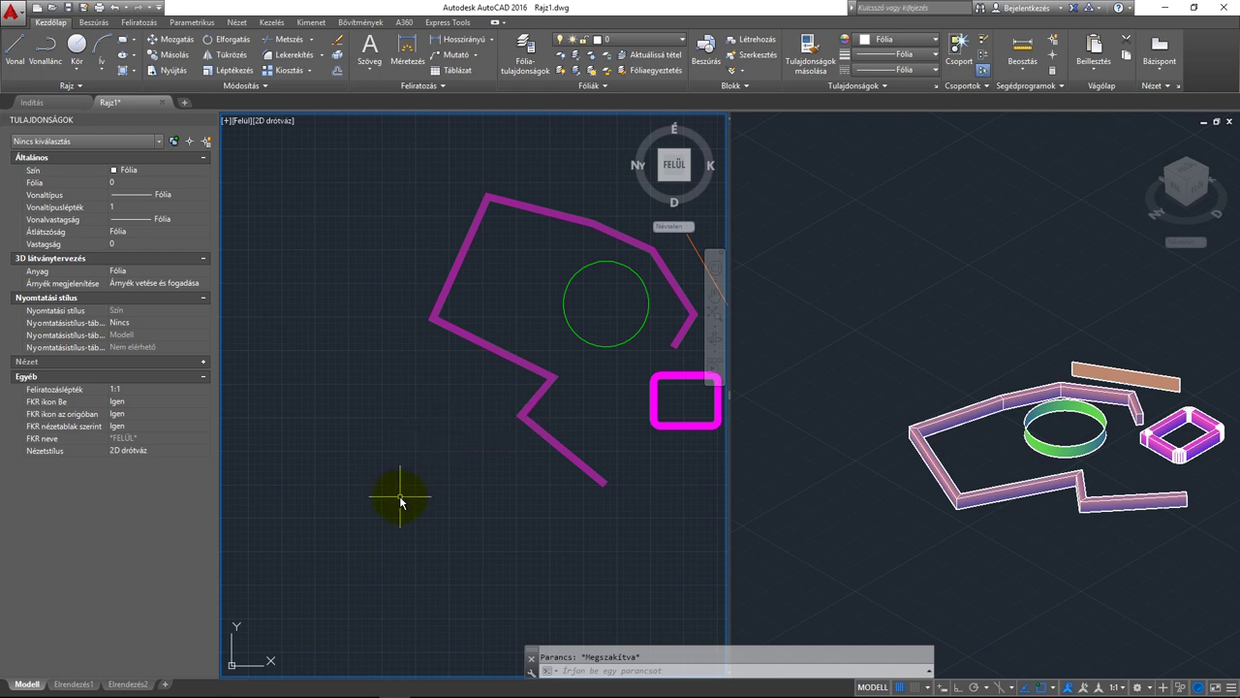
{"action": "scroll", "coordinate": [400, 501], "scroll_direction": "up", "scroll_amount": 2}
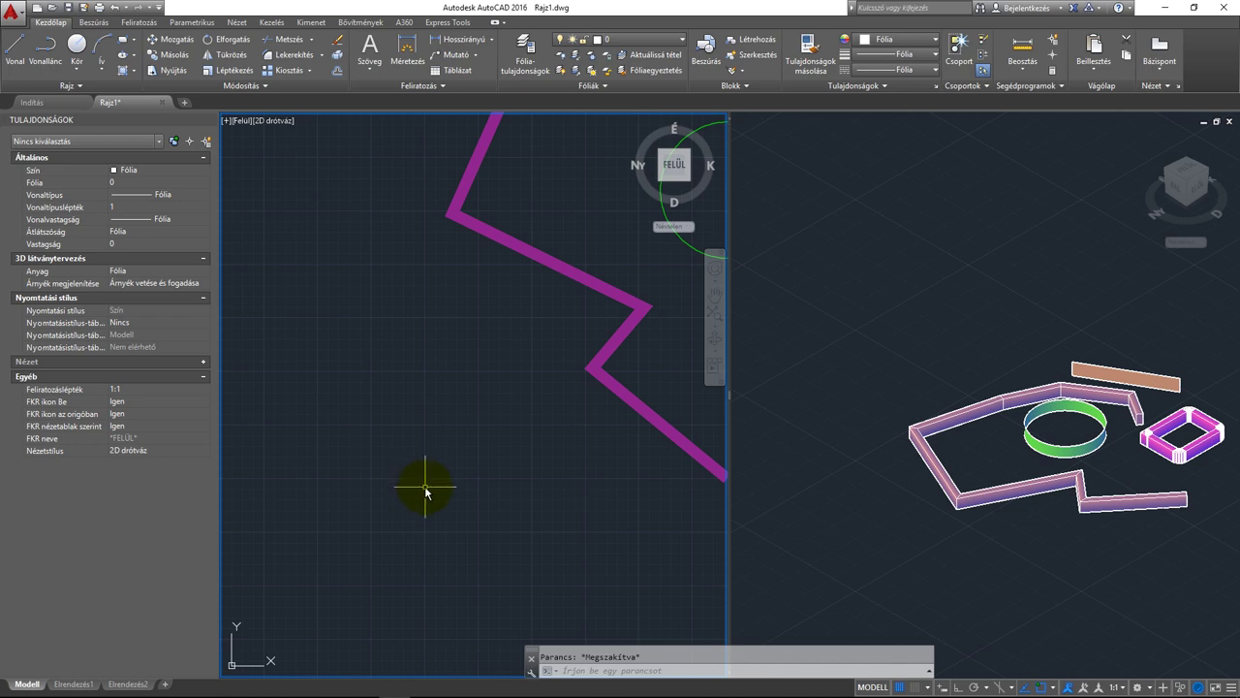
{"action": "scroll", "coordinate": [415, 483], "scroll_direction": "up", "scroll_amount": 3}
- Start a polyline (VL) at the arrow tip with half-widths 0 to 5
{"action": "type", "text": "vl"}
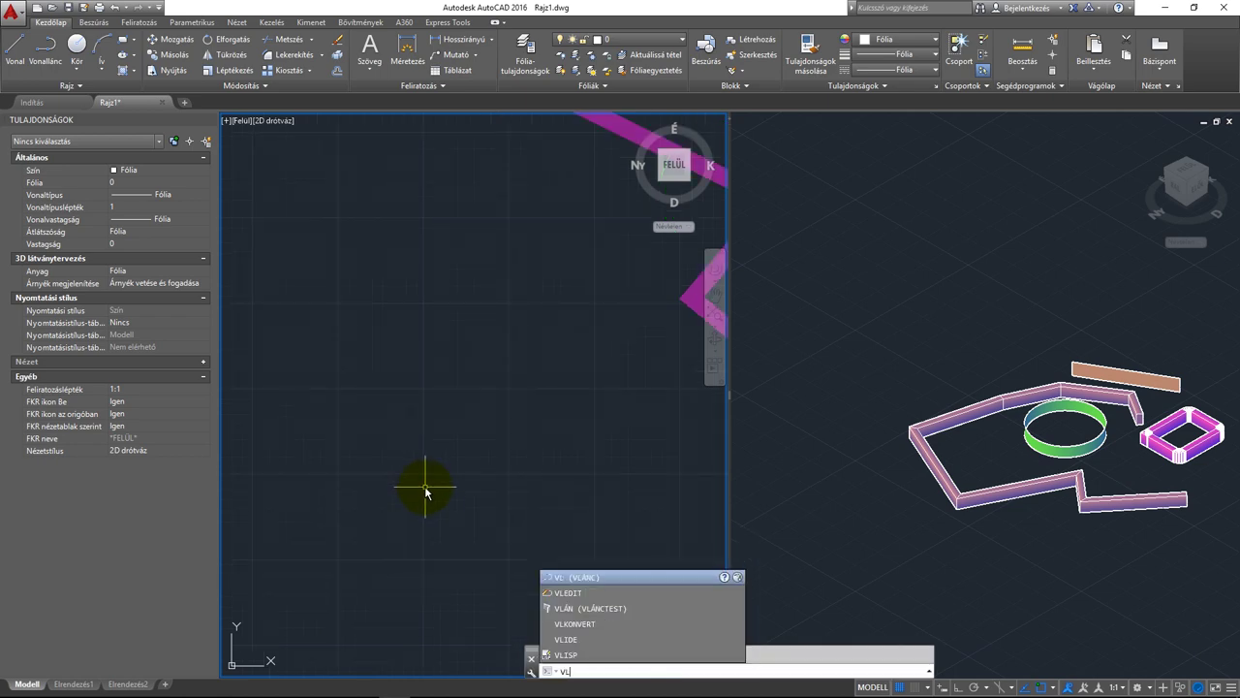
{"action": "key", "text": "Return"}
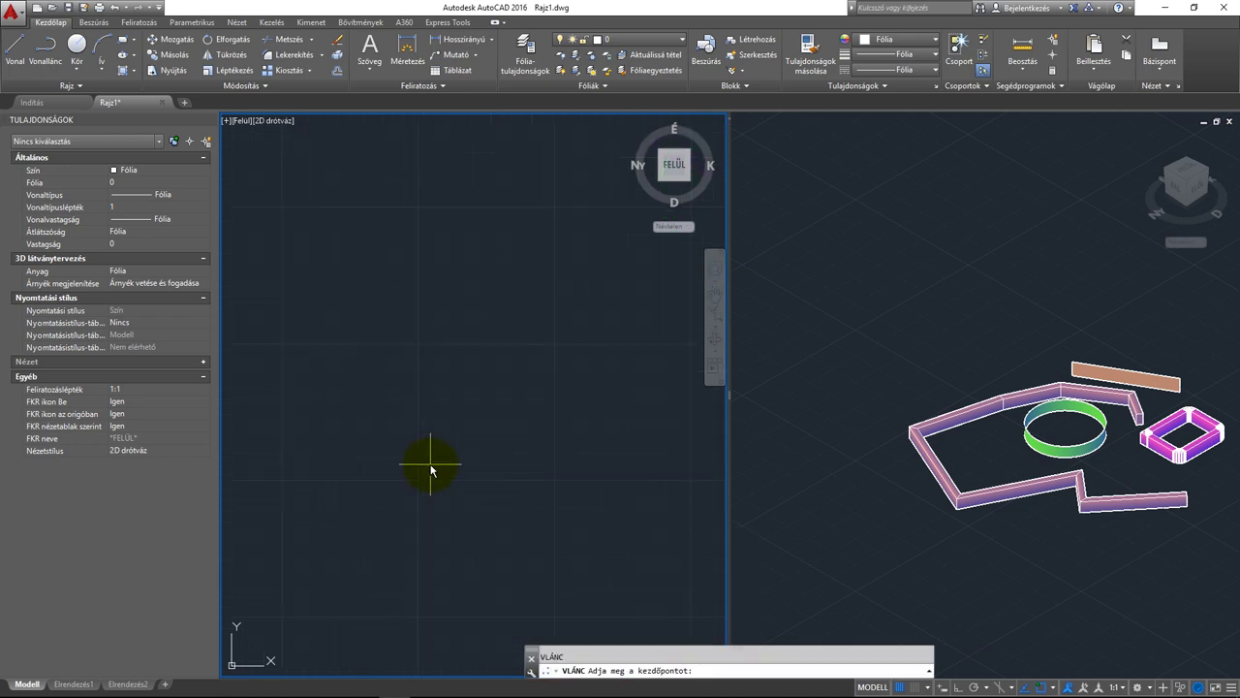
{"action": "left_click", "coordinate": [441, 407]}
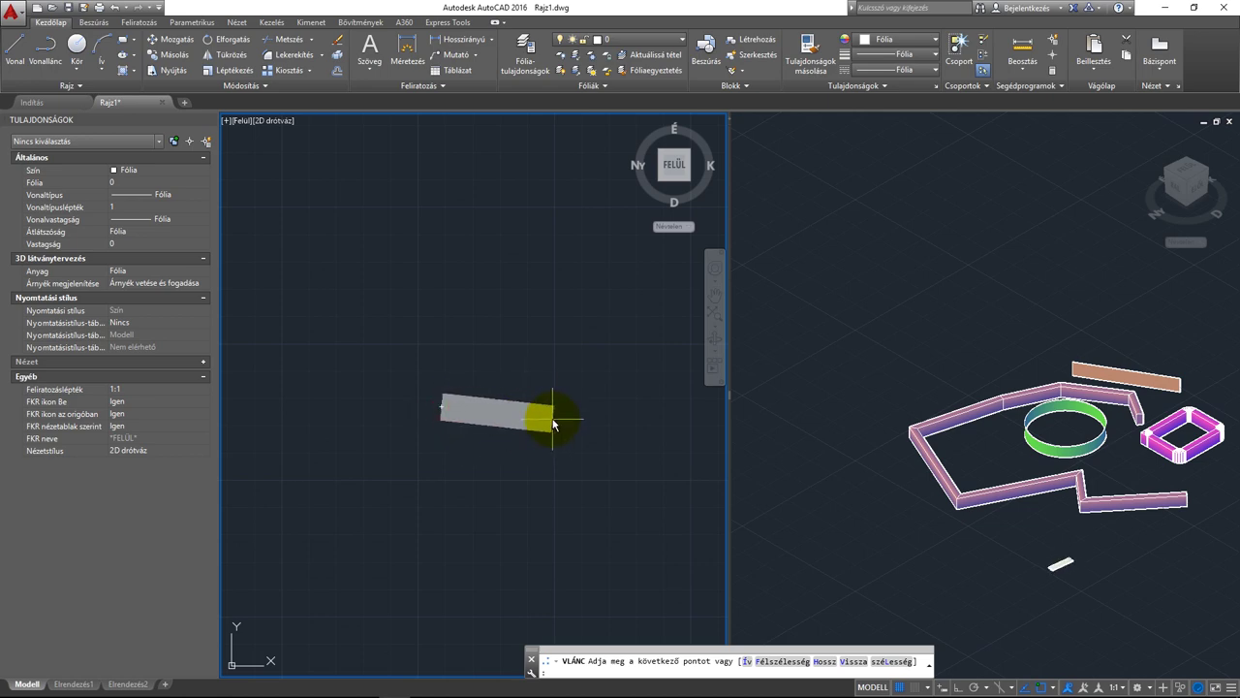
{"action": "type", "text": "f"}
{"action": "key", "text": "Return"}
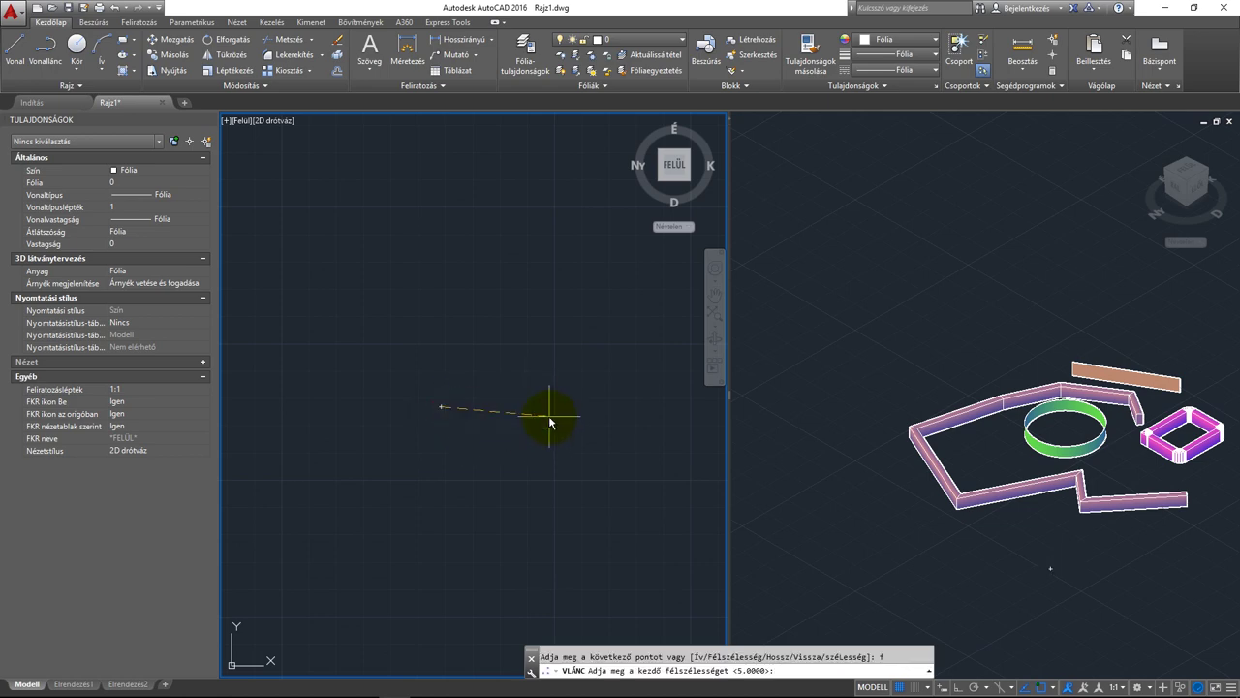
{"action": "type", "text": "0"}
{"action": "key", "text": "Return"}
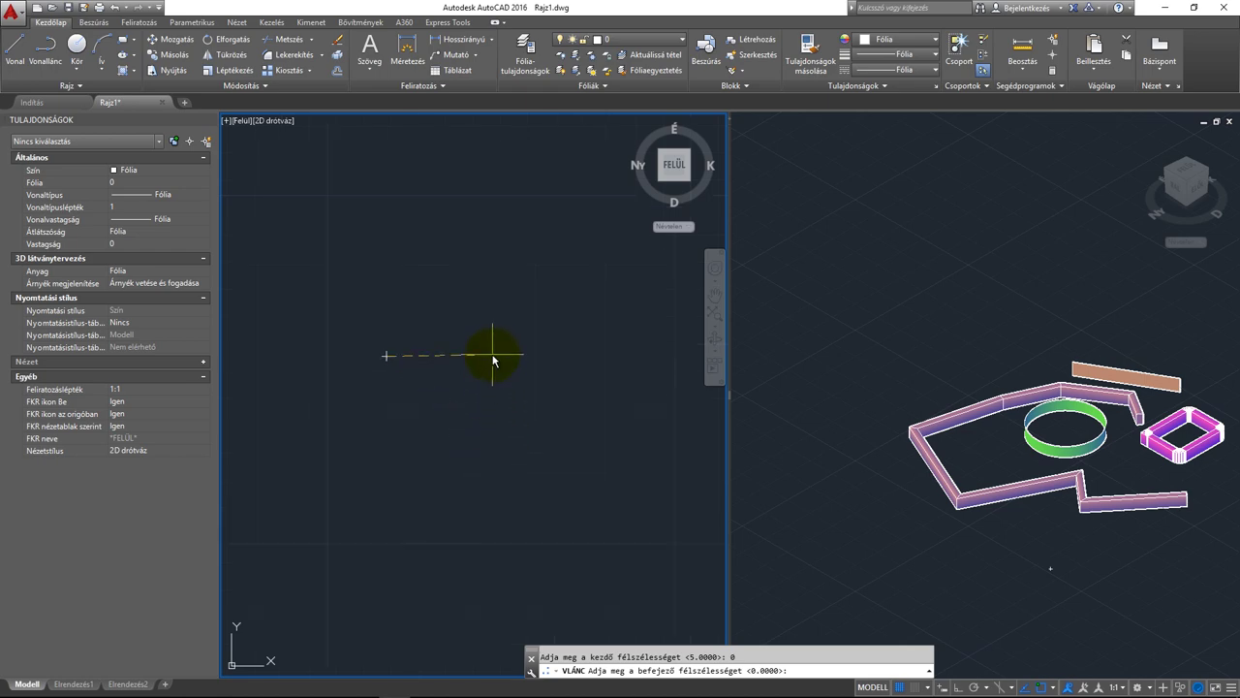
{"action": "type", "text": "5"}
{"action": "key", "text": "Return"}
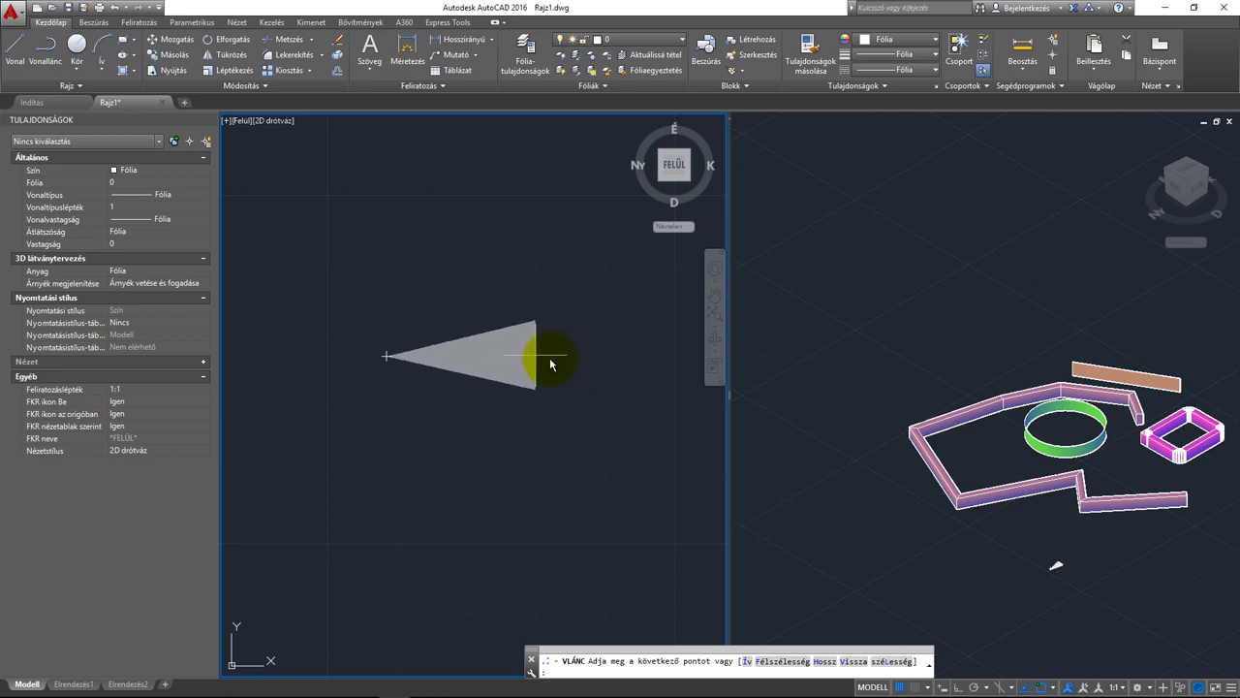
- Place the arrow's wide end to the right, finish the tapered polyline, and select it
{"action": "key", "text": "F8"}
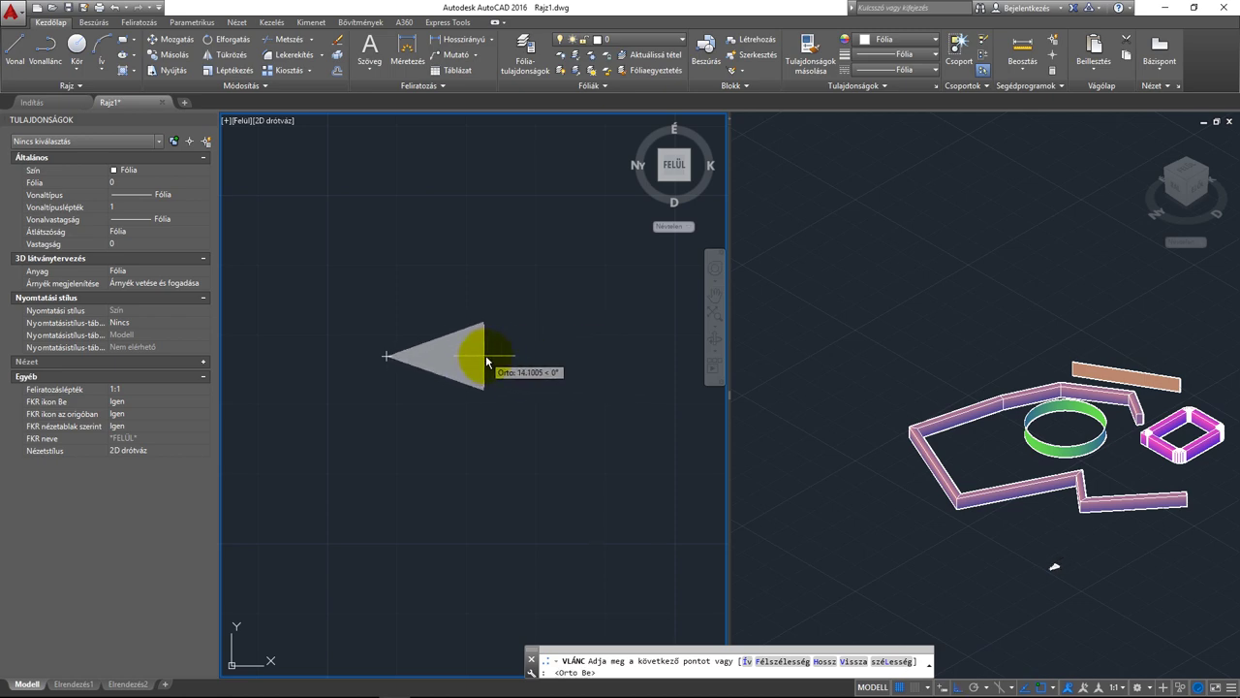
{"action": "key", "text": "F8"}
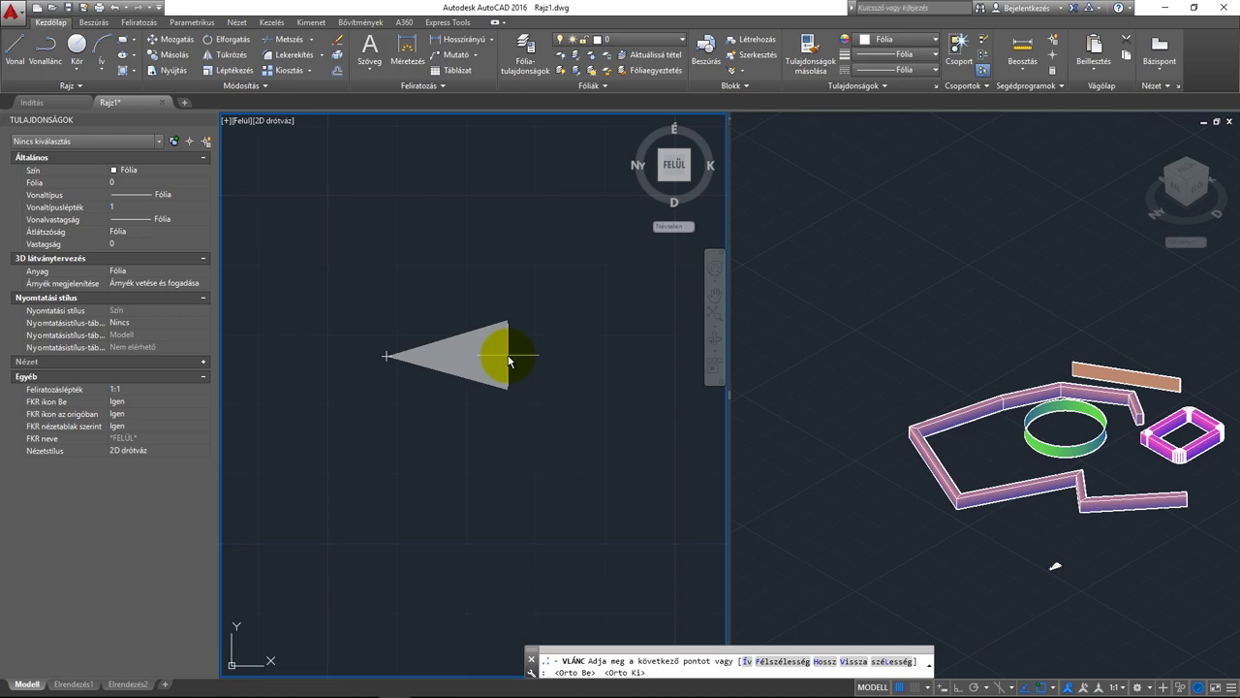
{"action": "left_click", "coordinate": [508, 358]}
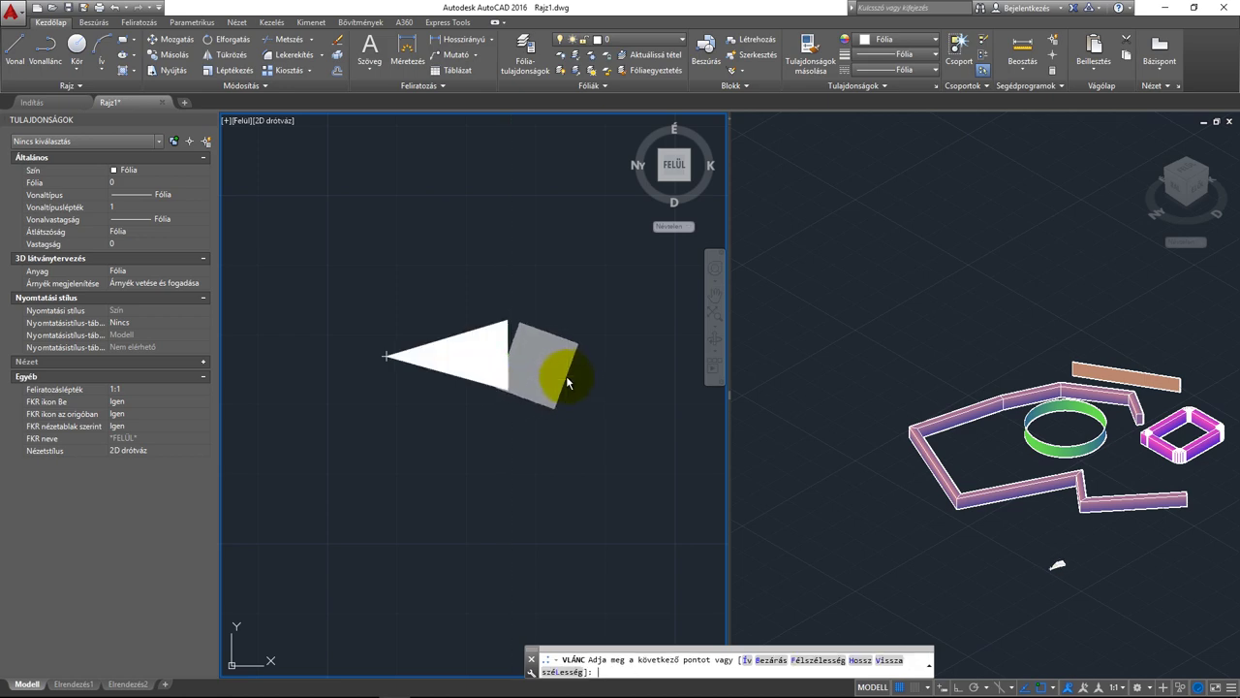
{"action": "key", "text": "Return"}
{"action": "scroll", "coordinate": [506, 387], "scroll_direction": "down", "scroll_amount": 3}
{"action": "scroll", "coordinate": [511, 388], "scroll_direction": "down", "scroll_amount": 2}
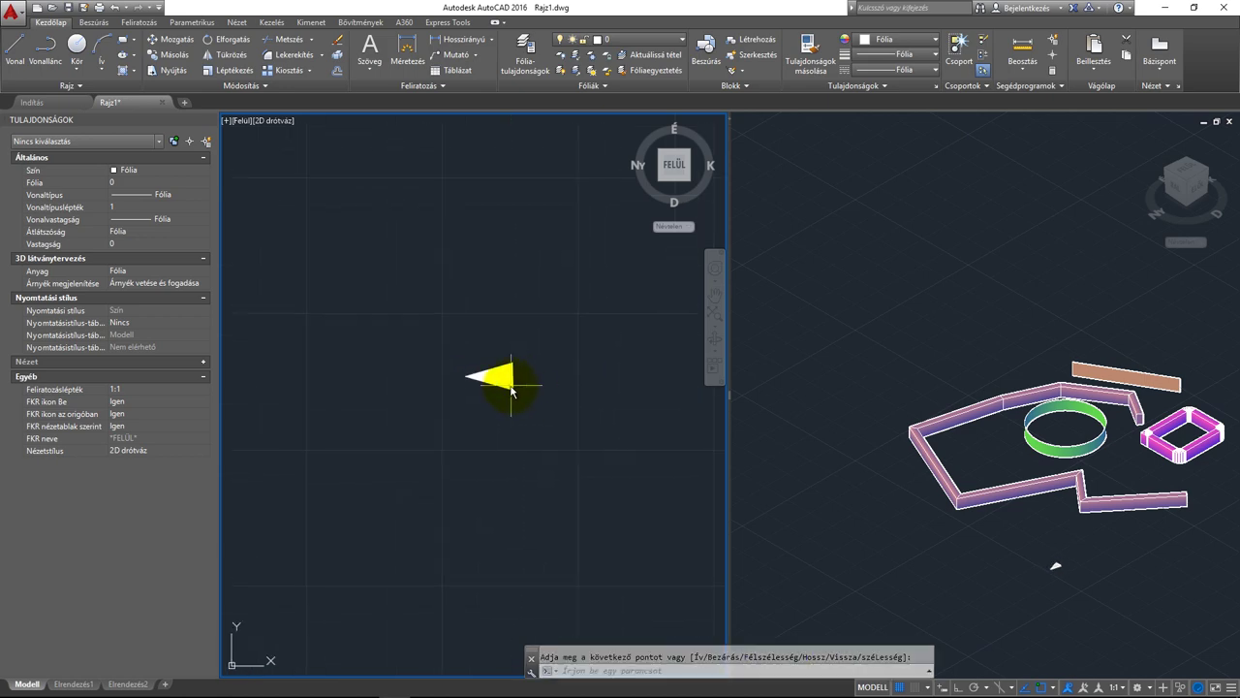
{"action": "key", "text": "Return"}
{"action": "left_click", "coordinate": [506, 383]}
{"action": "scroll", "coordinate": [504, 388], "scroll_direction": "up", "scroll_amount": 1}
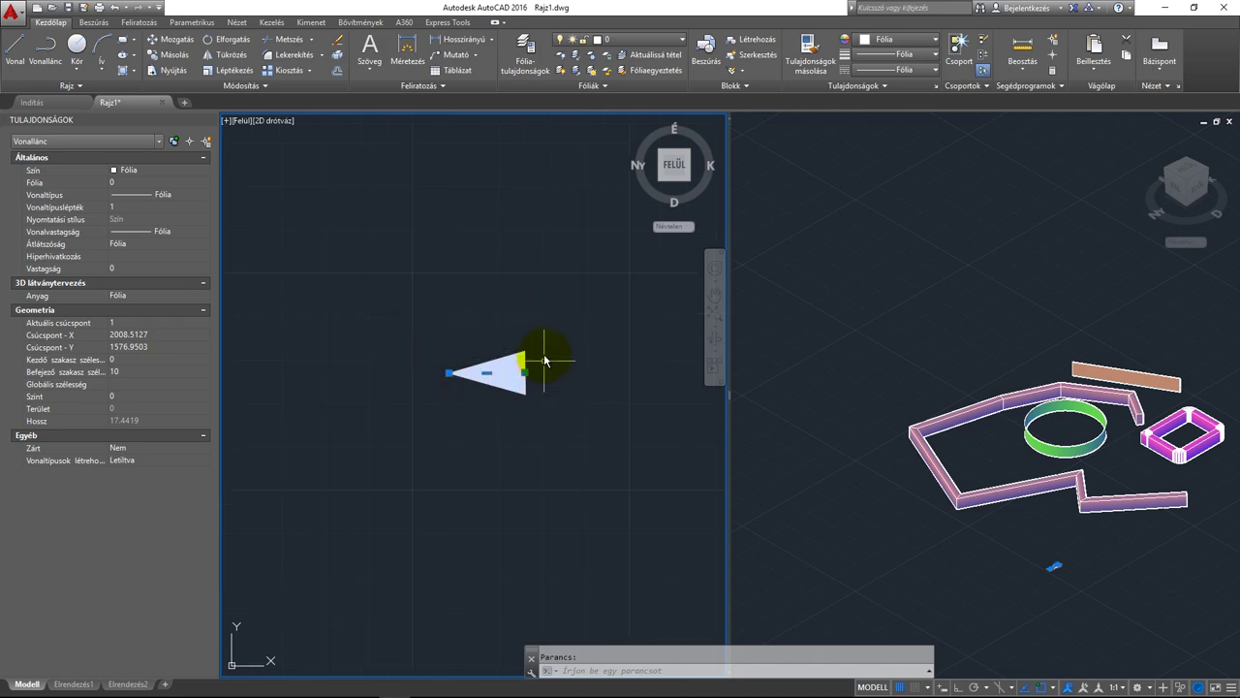
- Deselect the arrow, then zoom out and pan the top view to show every shape
{"action": "key", "text": "Escape"}
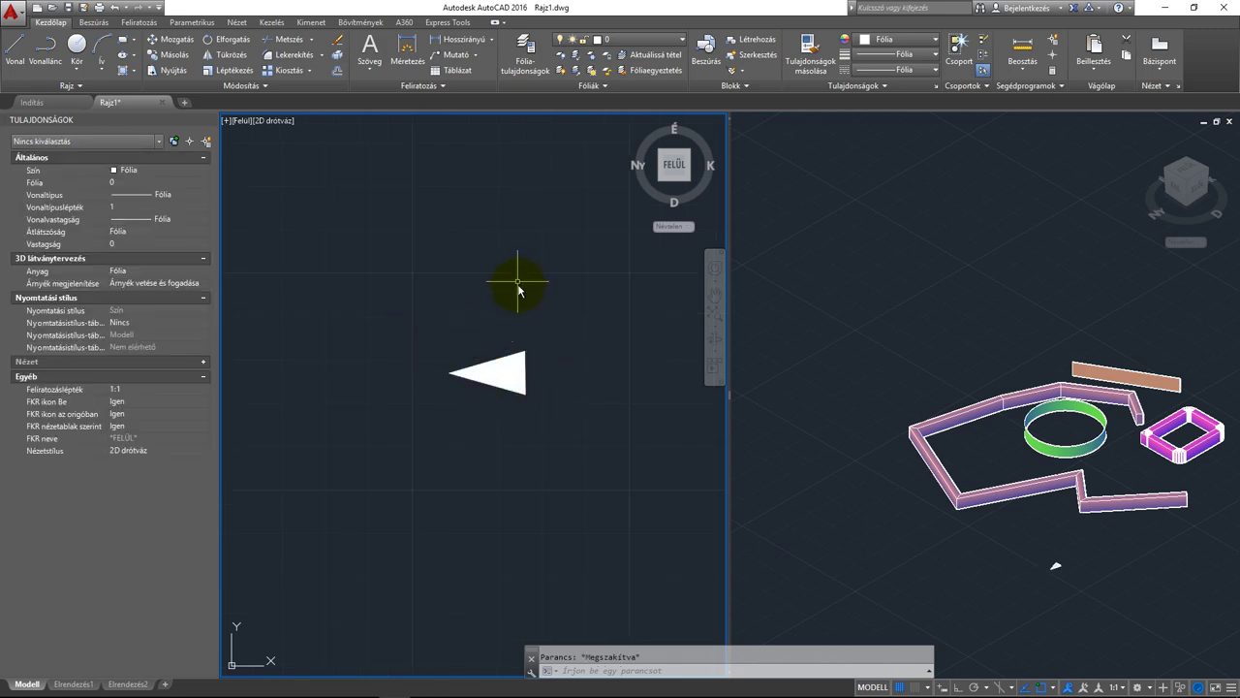
{"action": "scroll", "coordinate": [517, 284], "scroll_direction": "down", "scroll_amount": 2}
{"action": "scroll", "coordinate": [531, 266], "scroll_direction": "down", "scroll_amount": 1}
{"action": "scroll", "coordinate": [542, 242], "scroll_direction": "down", "scroll_amount": 2}
{"action": "middle_click_drag", "start_coordinate": [548, 226], "coordinate": [429, 368]}
{"action": "mouse_move", "coordinate": [546, 319]}
{"action": "middle_mouse_down"}
{"action": "mouse_move", "coordinate": [452, 349]}
{"action": "mouse_move", "coordinate": [507, 364]}
{"action": "middle_mouse_up"}
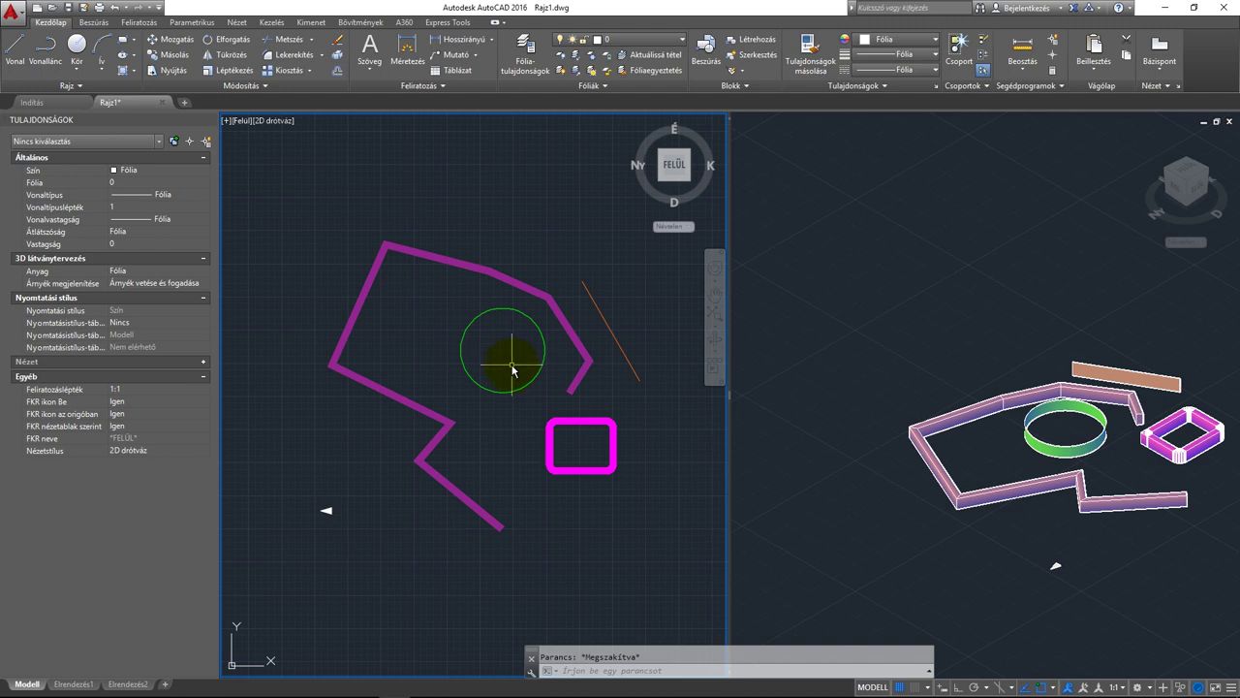